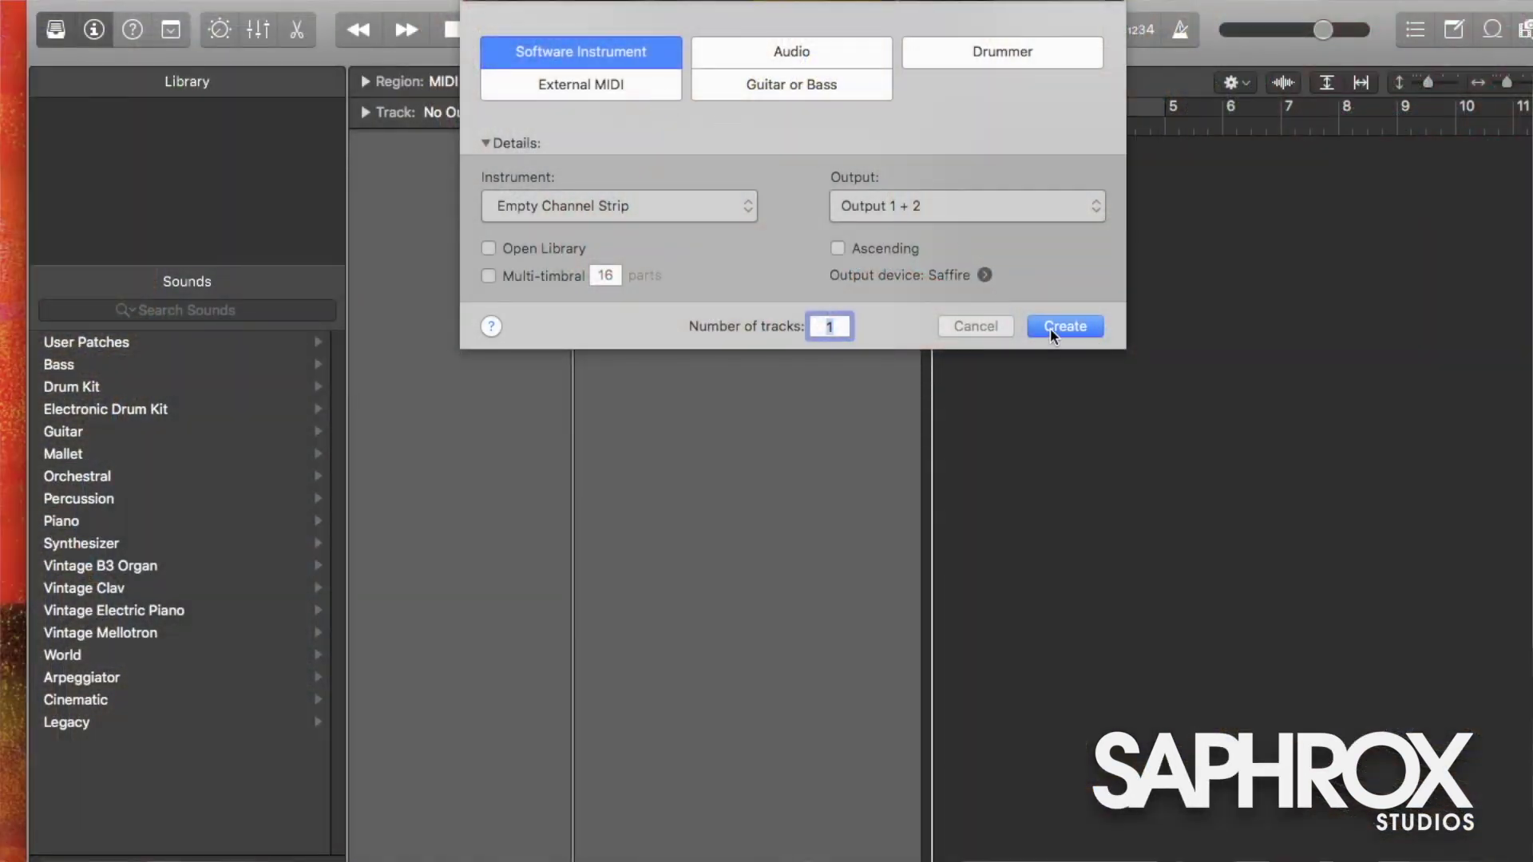
Create a software instrument track with the SoCal+ drum kit and open the Mixer.
click(1051, 328)
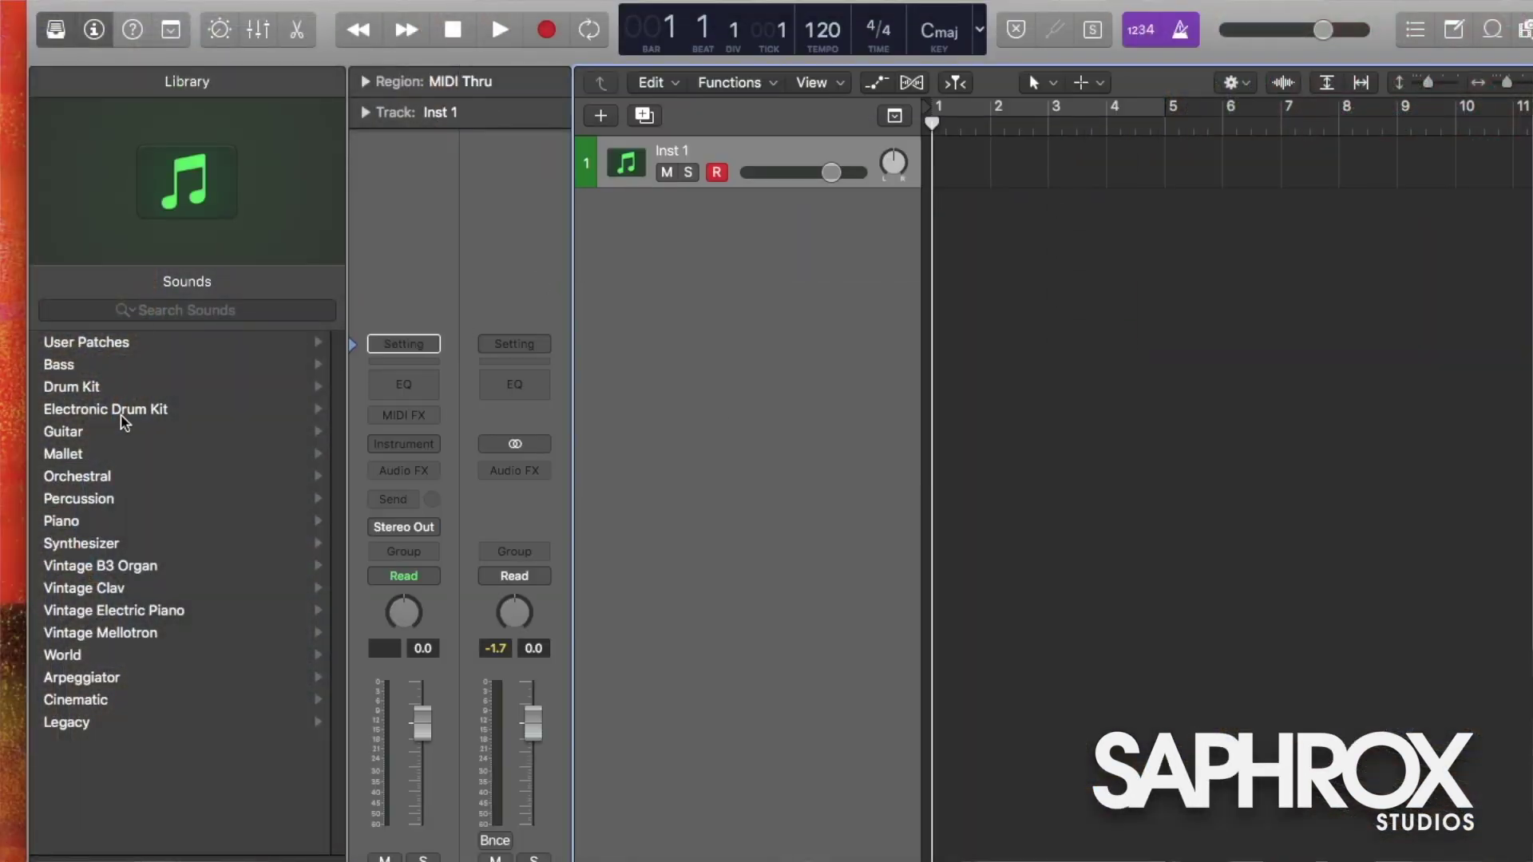
click(119, 395)
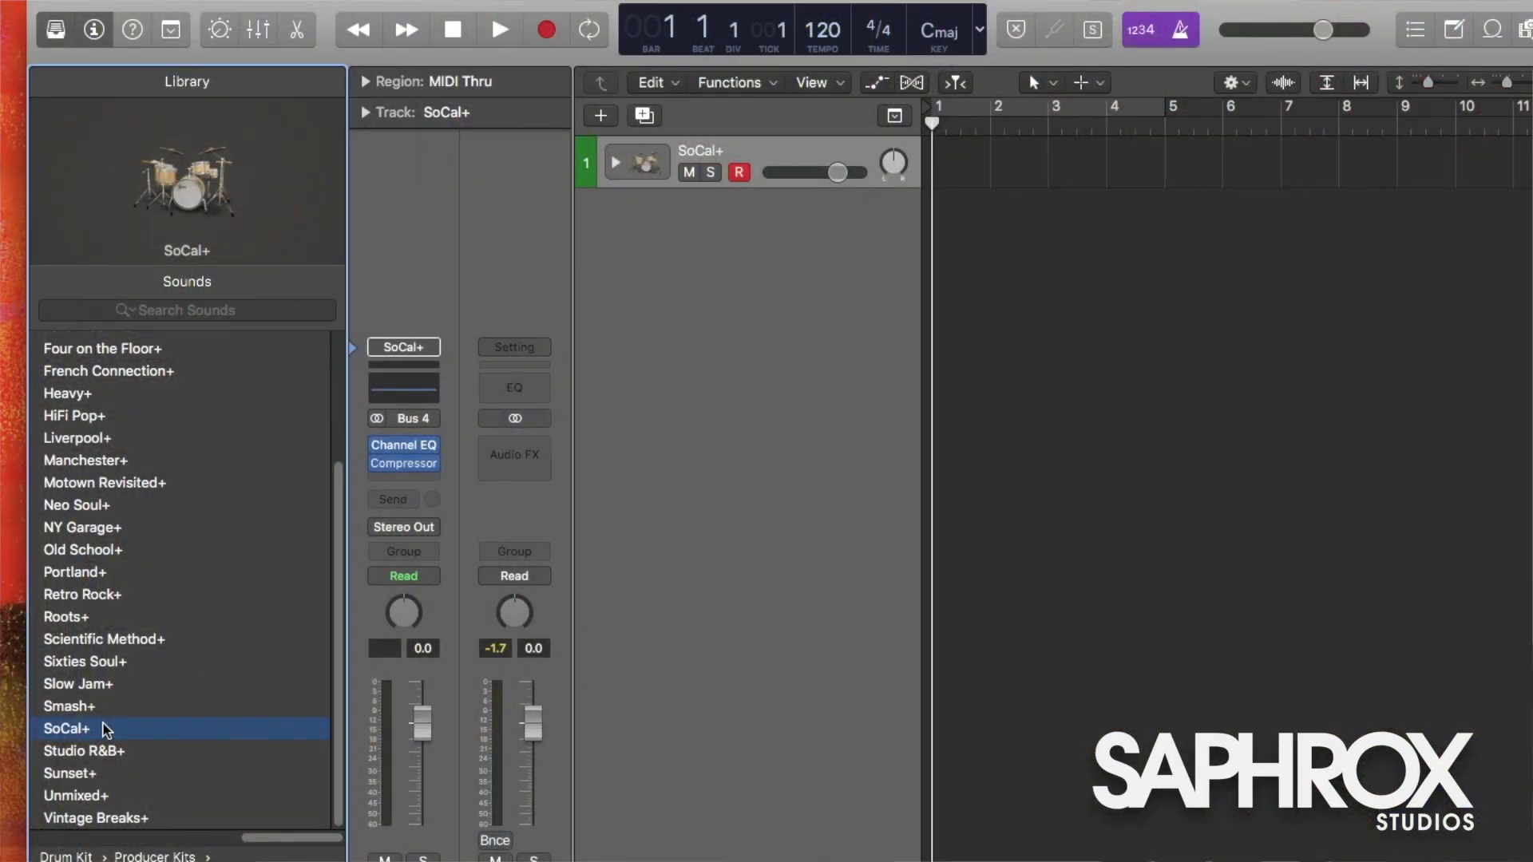
key(x)
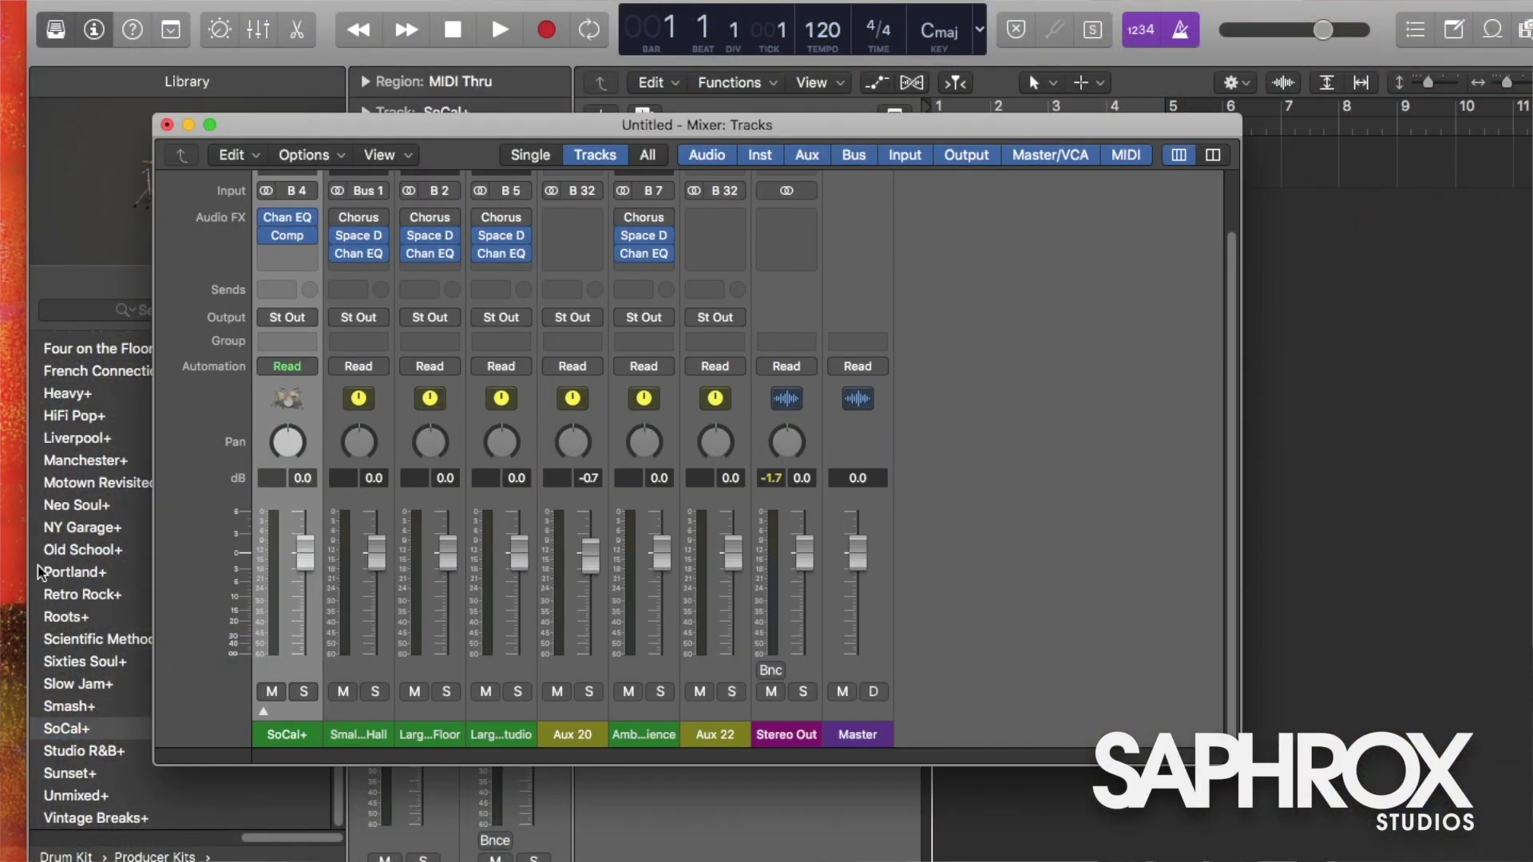
Expand the SoCal+ summing stack in the Mixer to reveal its individual drum channels.
click(264, 710)
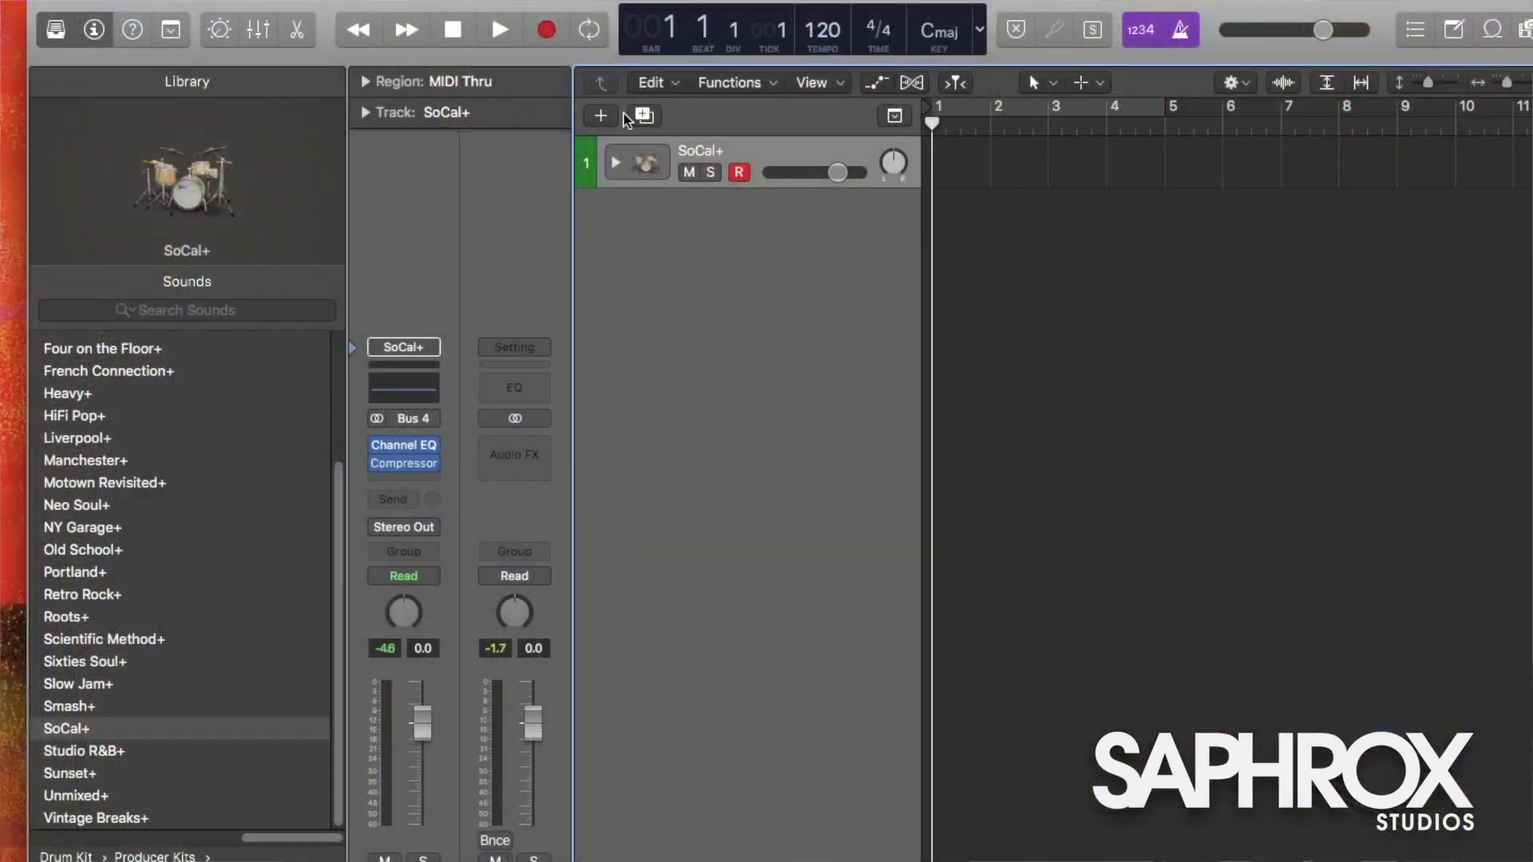
Add an Inst 2 track above SoCal+ and load a stereo EXS24 sampler on it.
click(604, 116)
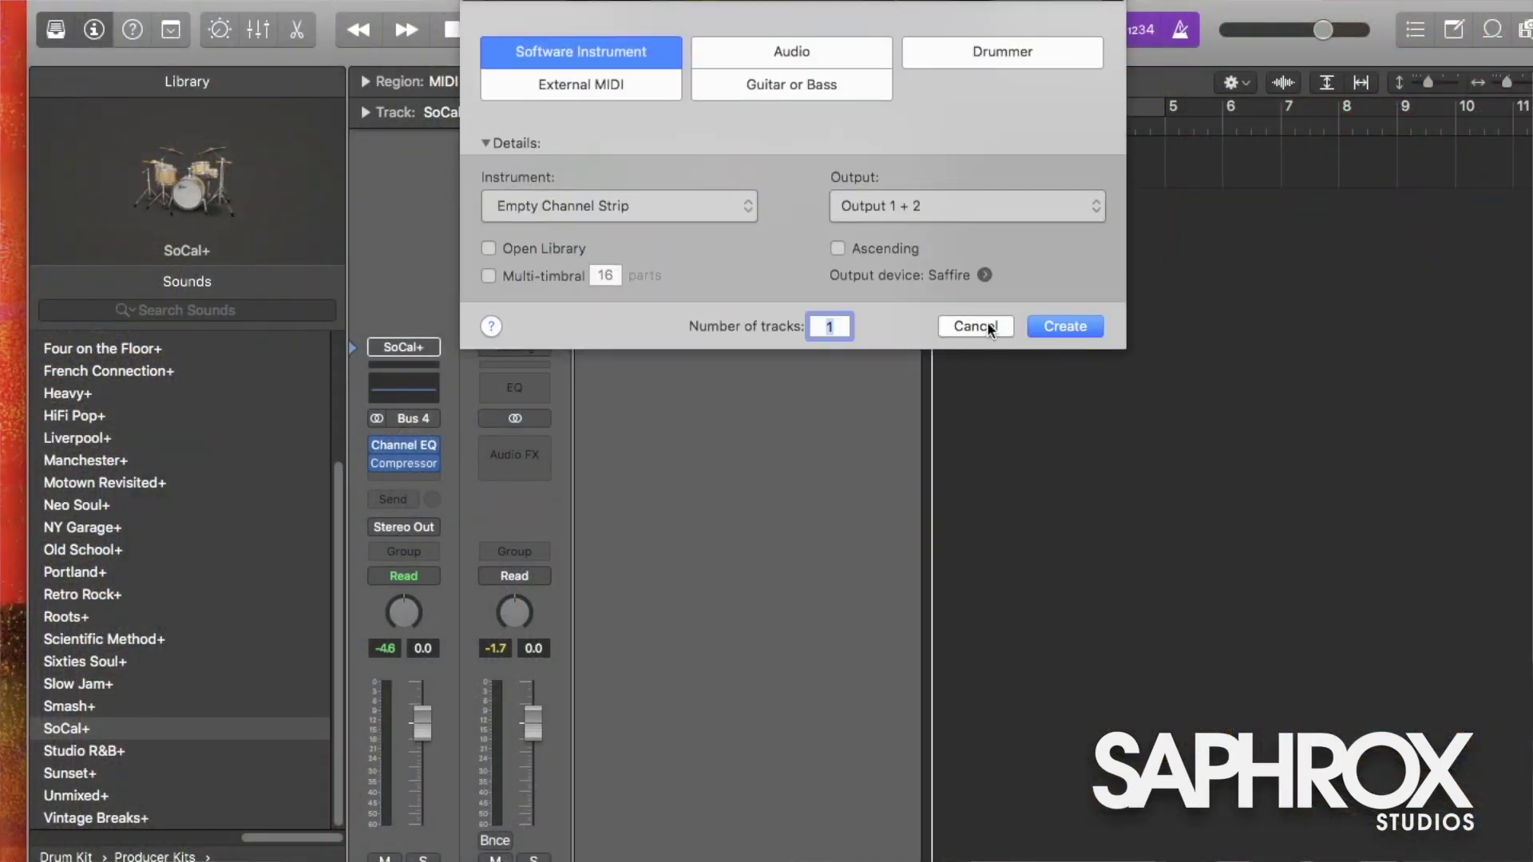
click(1065, 326)
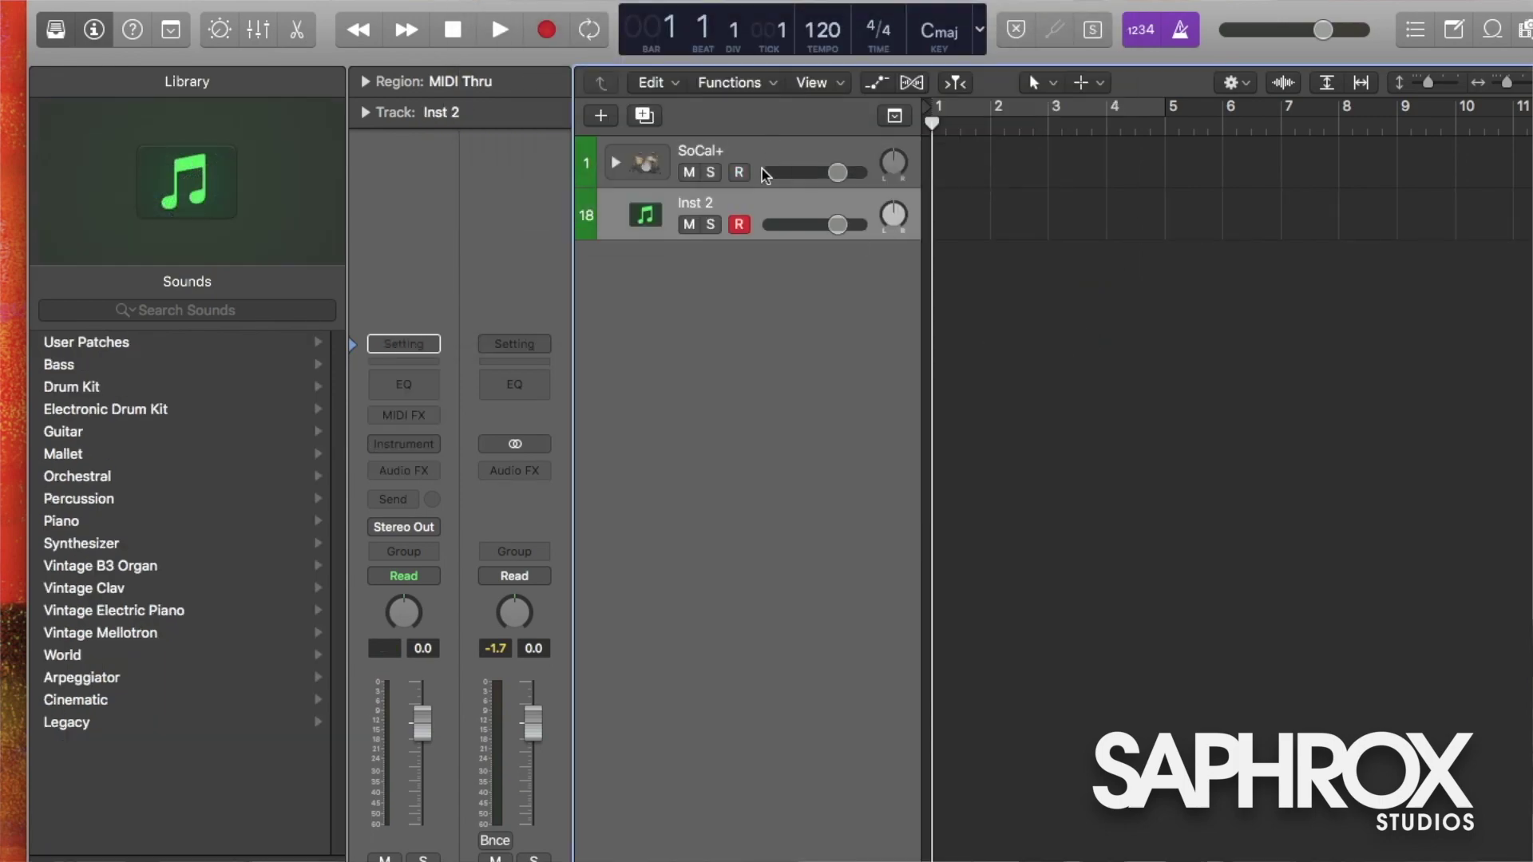
drag(765, 212, 760, 152)
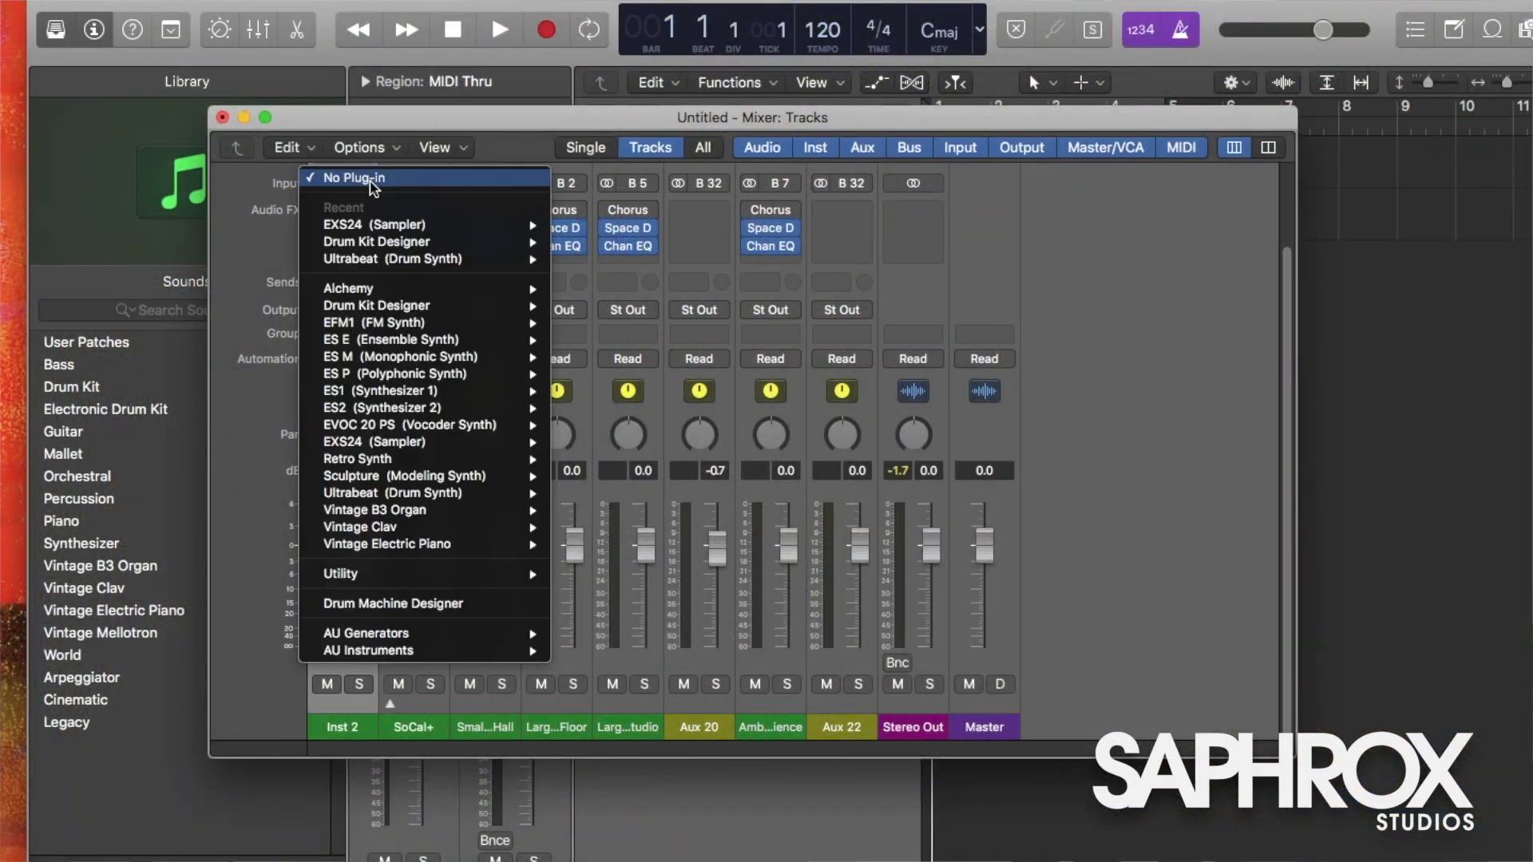
mouse_move(389, 227)
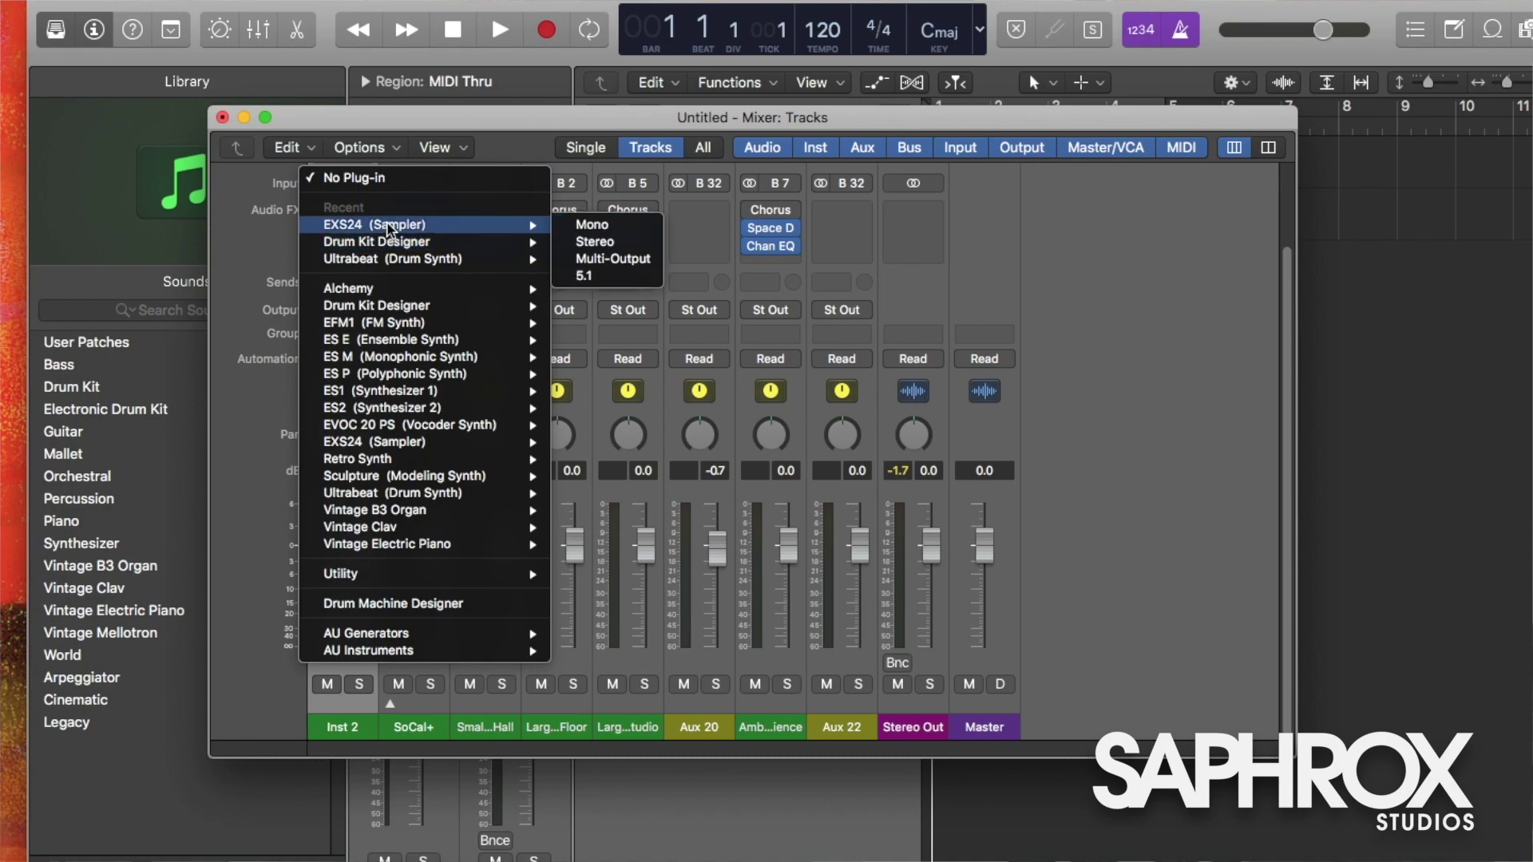
click(637, 242)
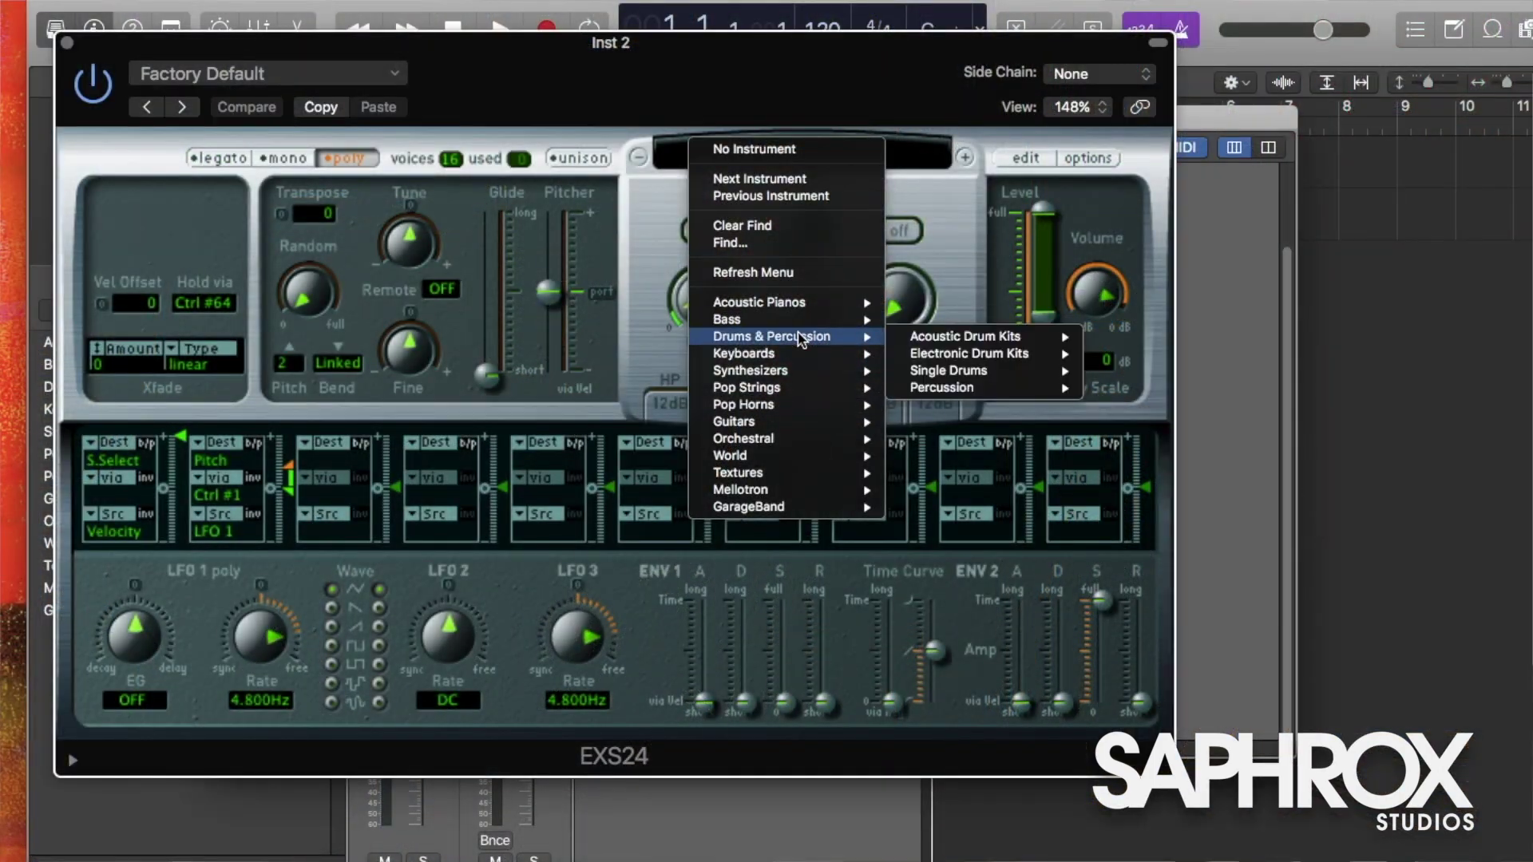
Load the Studio Toolkit acoustic kit into EXS24 and open its Instrument Editor.
mouse_move(990, 349)
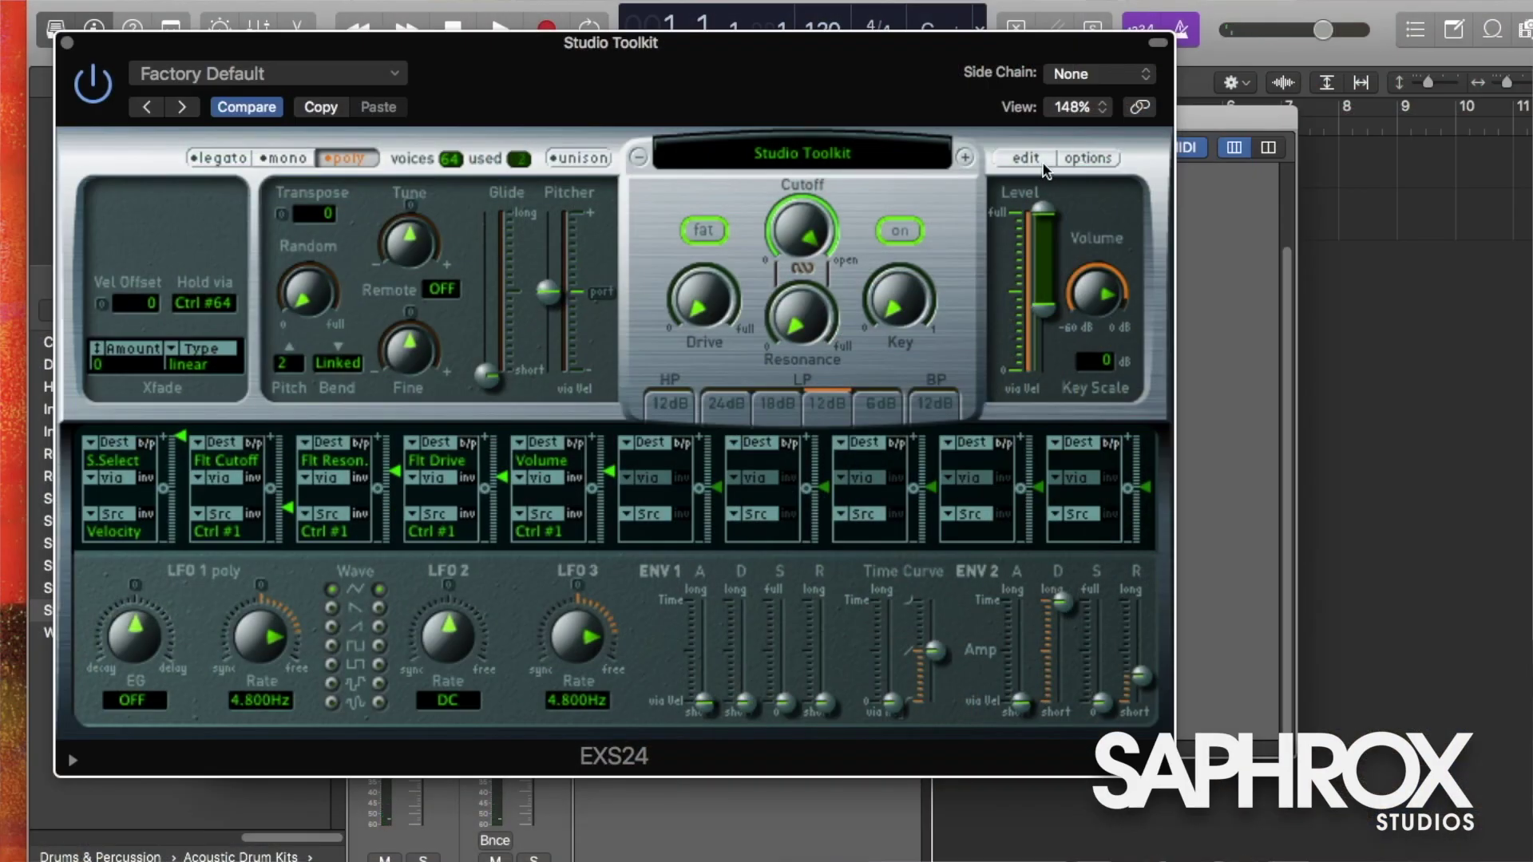
click(1038, 159)
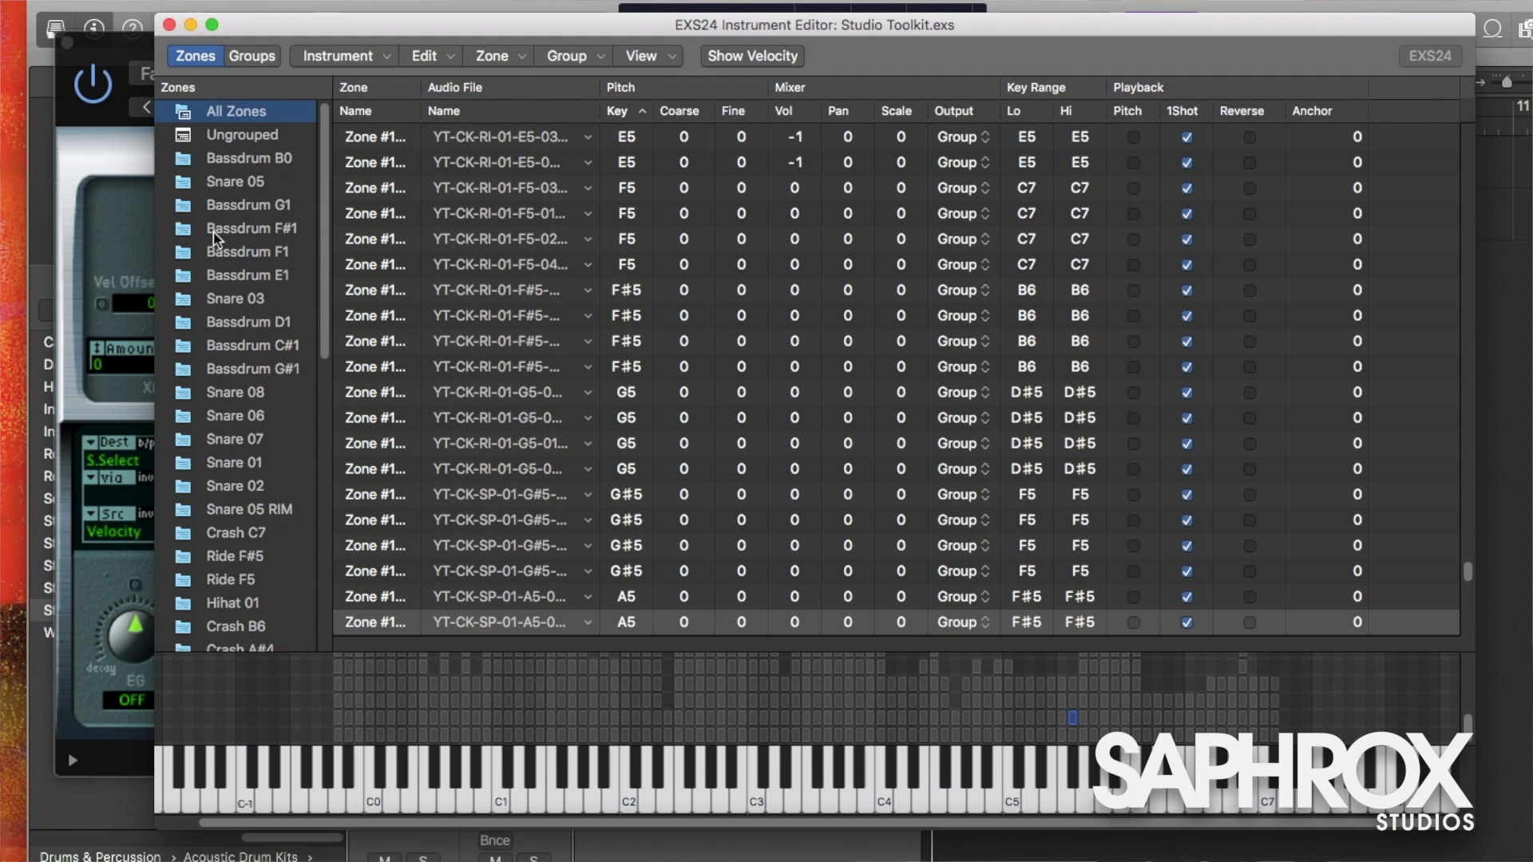
Scroll the Zones list to the Splash A5 group and view its four 1Shot zones.
scroll(214, 238, down, 8)
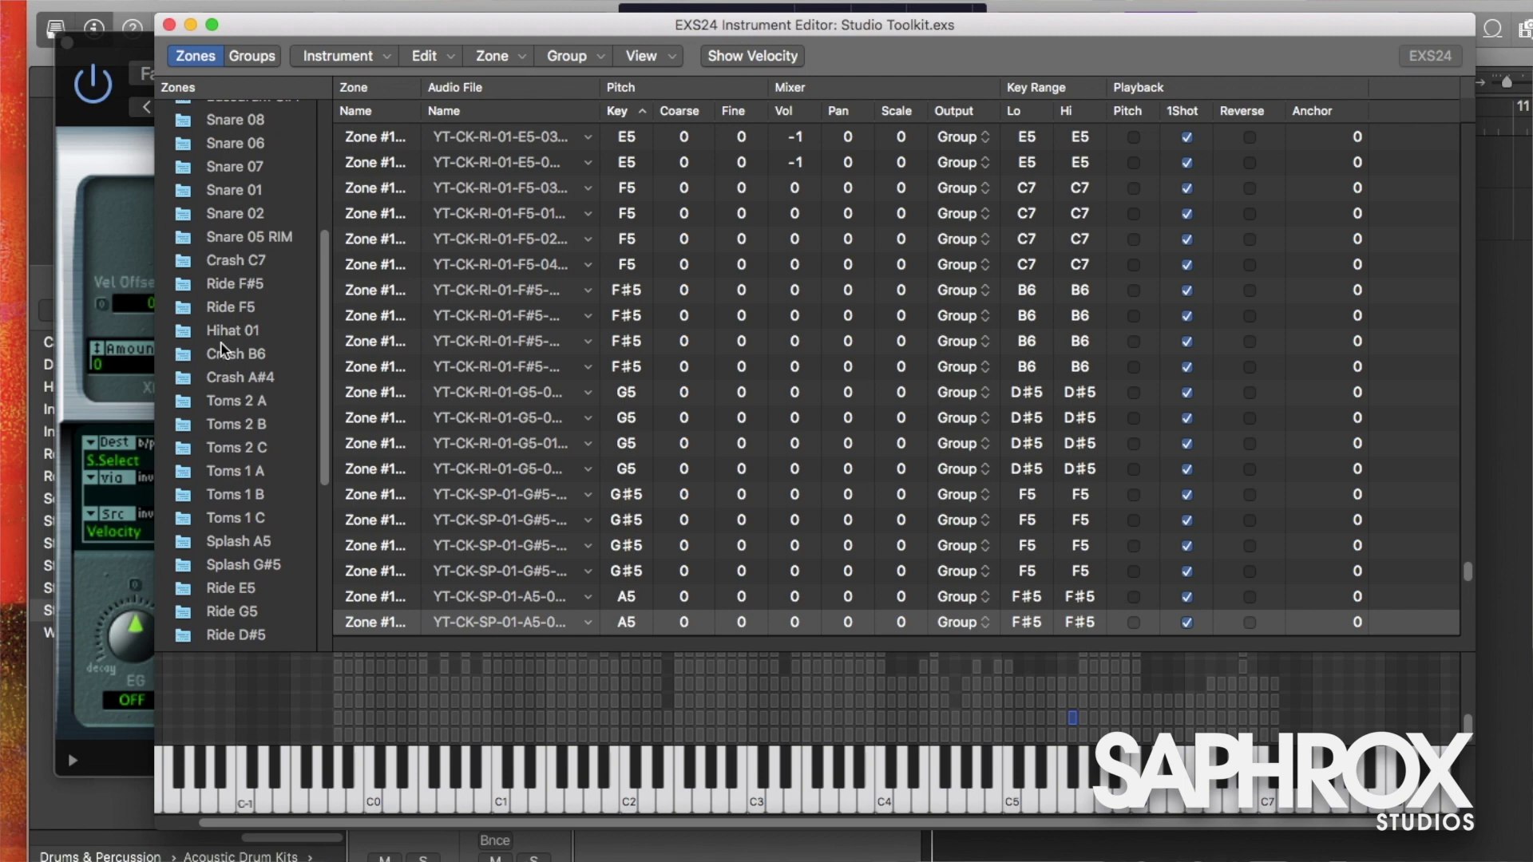
scroll(226, 240, up, 8)
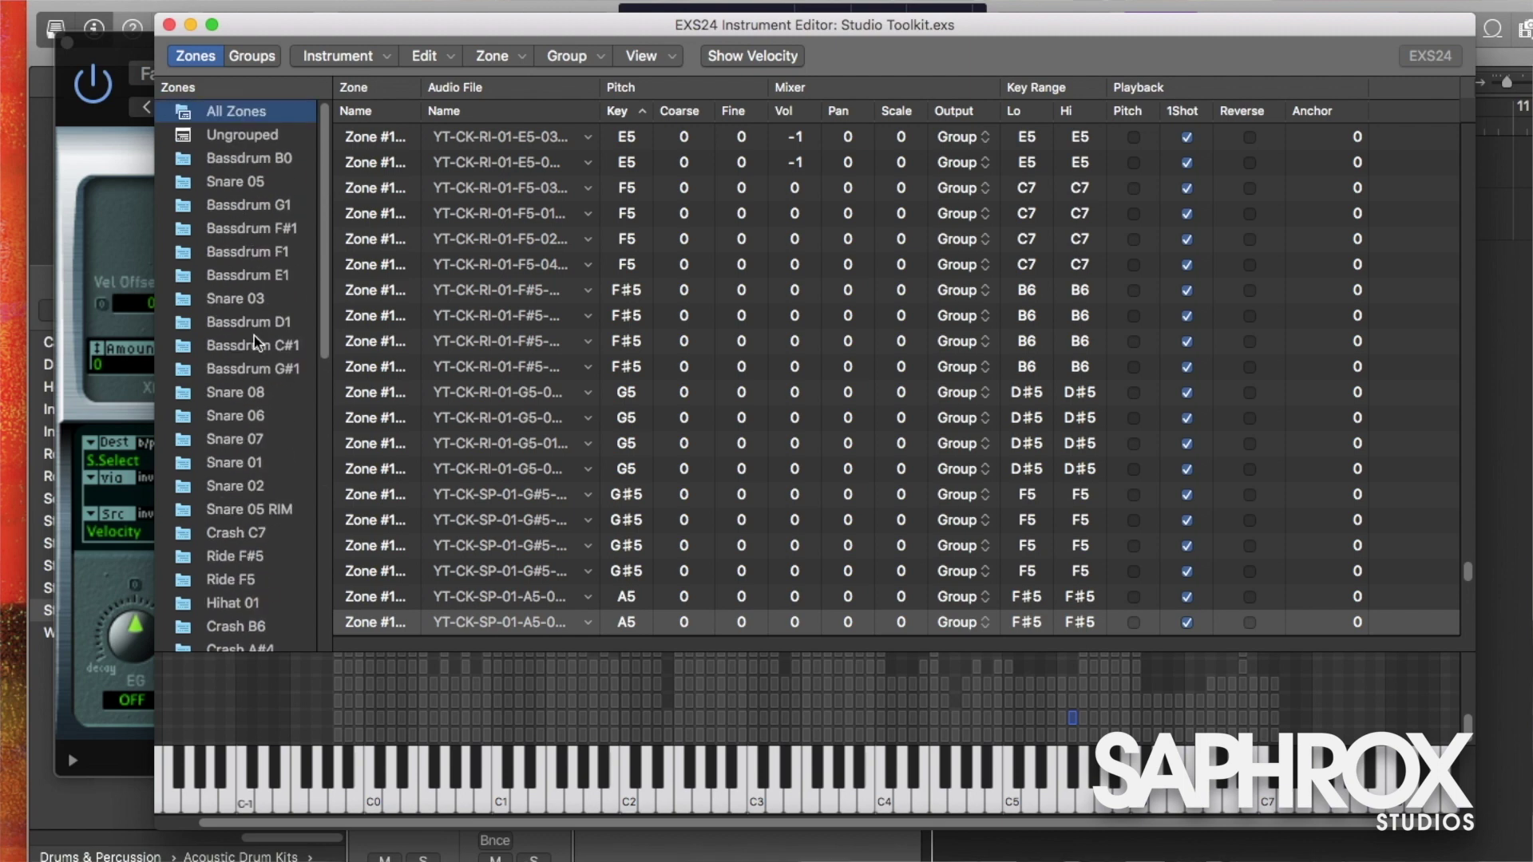
scroll(241, 444, down, 4)
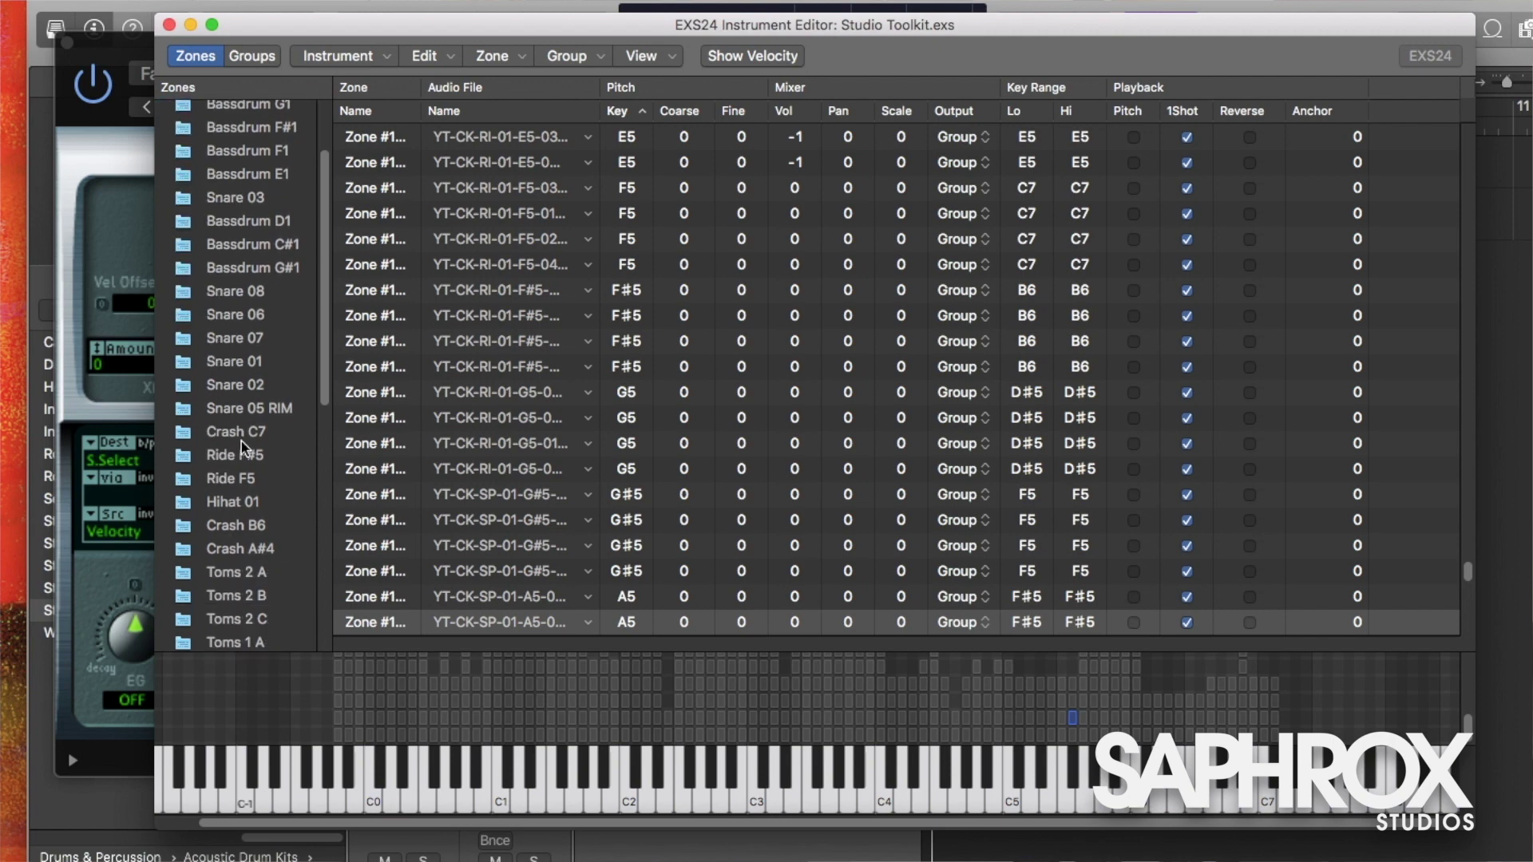
scroll(243, 448, down, 3)
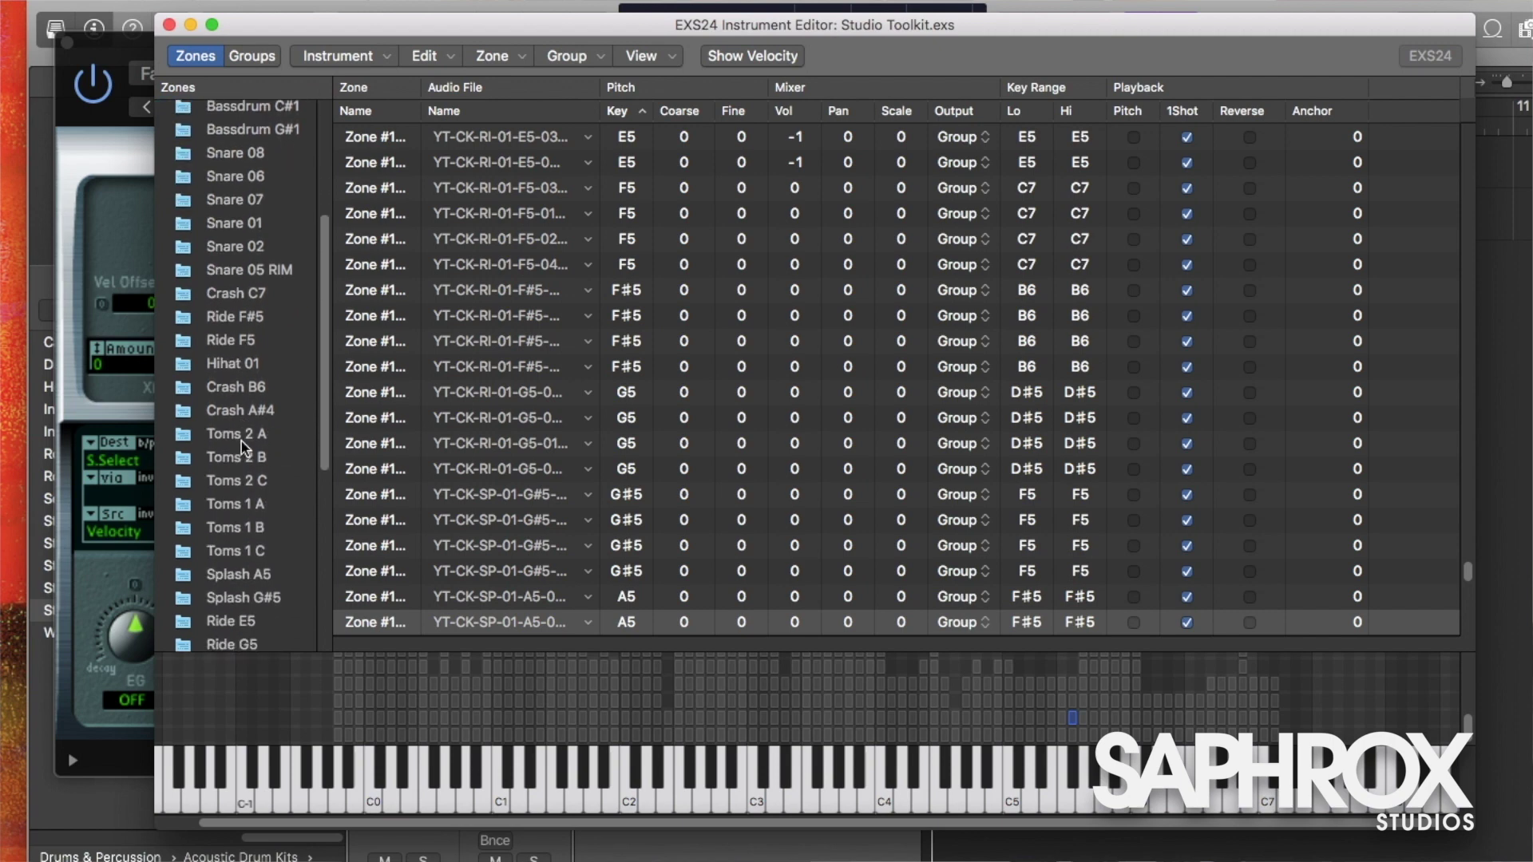
click(235, 580)
click(235, 595)
click(234, 581)
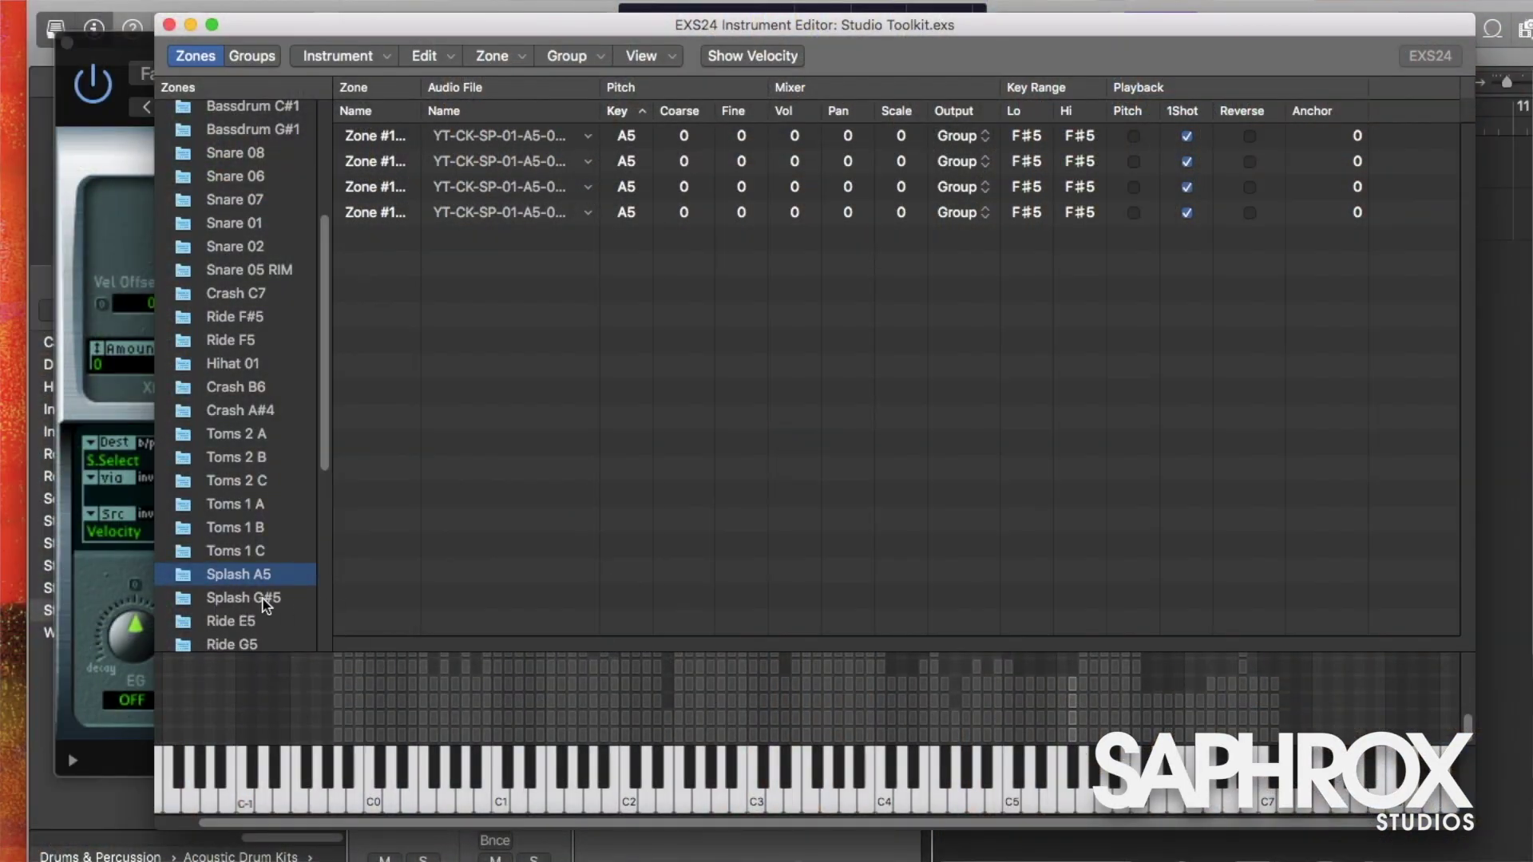
Select the Splash G#5 group together with Splash A5.
click(266, 603)
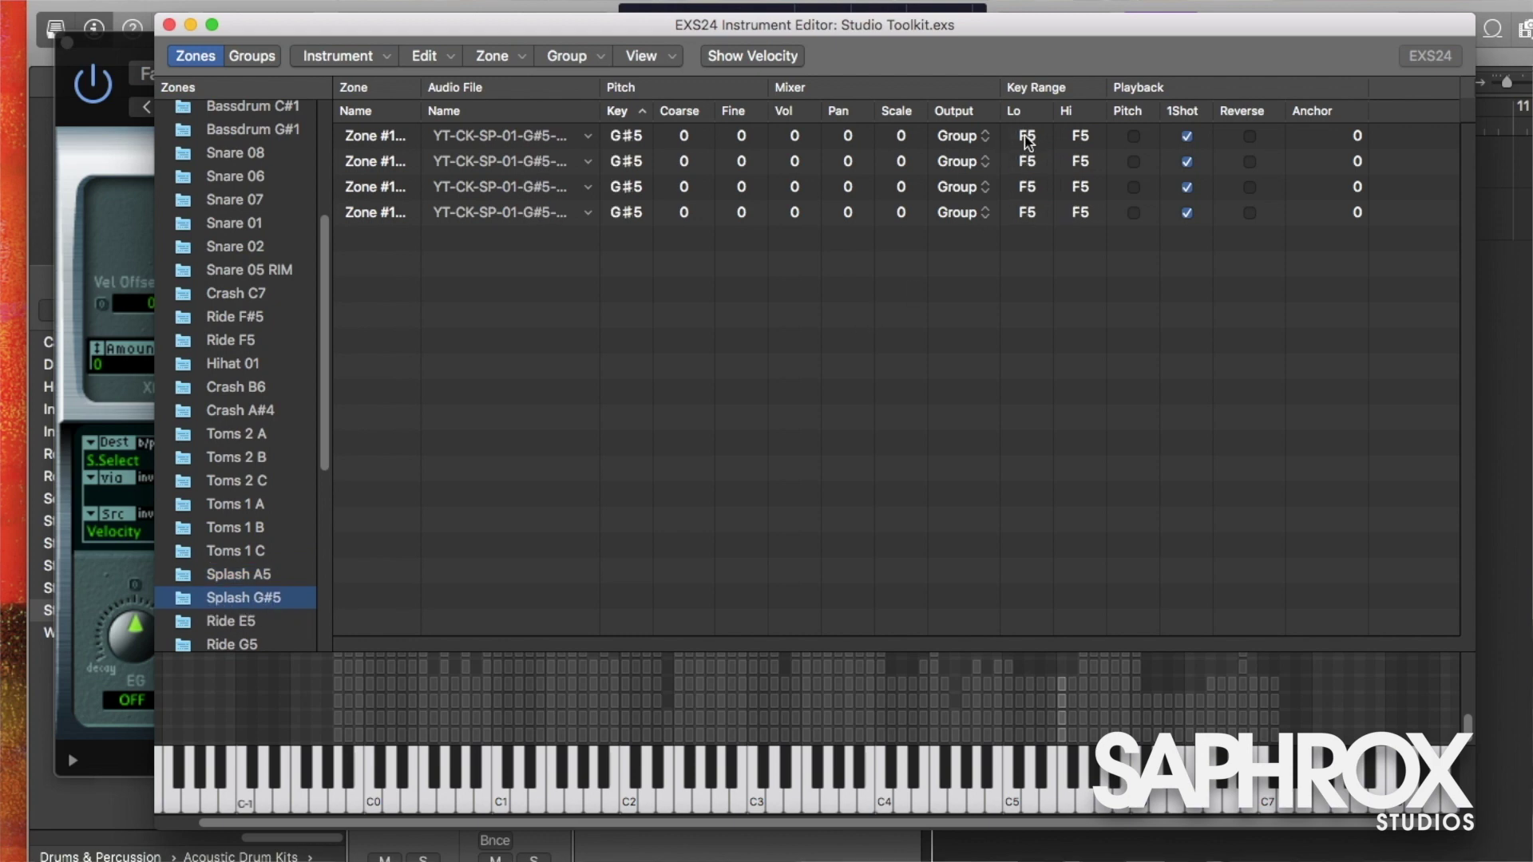
click(192, 577)
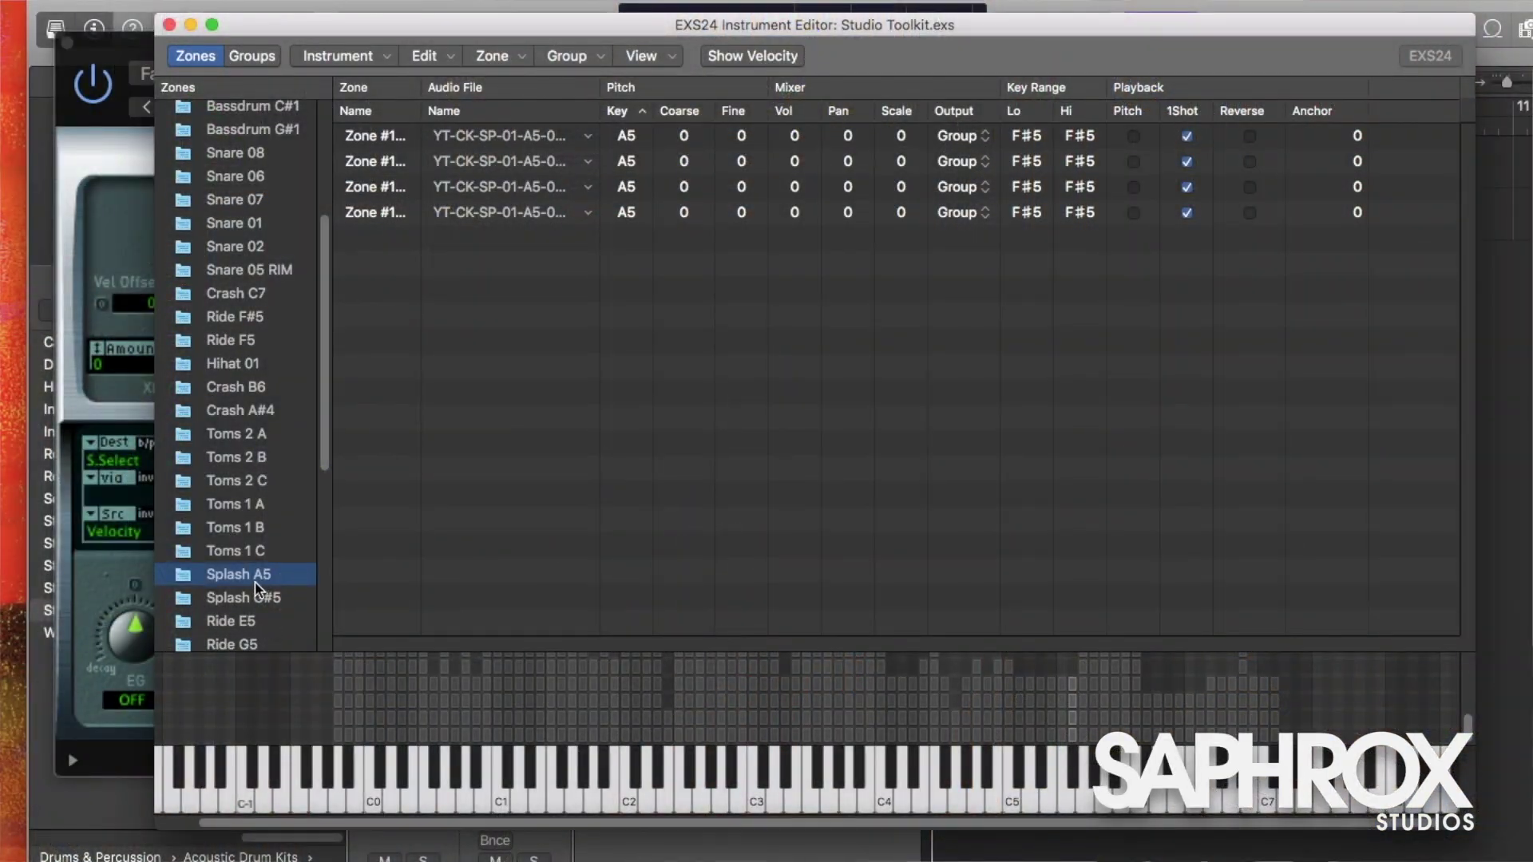
shift+click(245, 598)
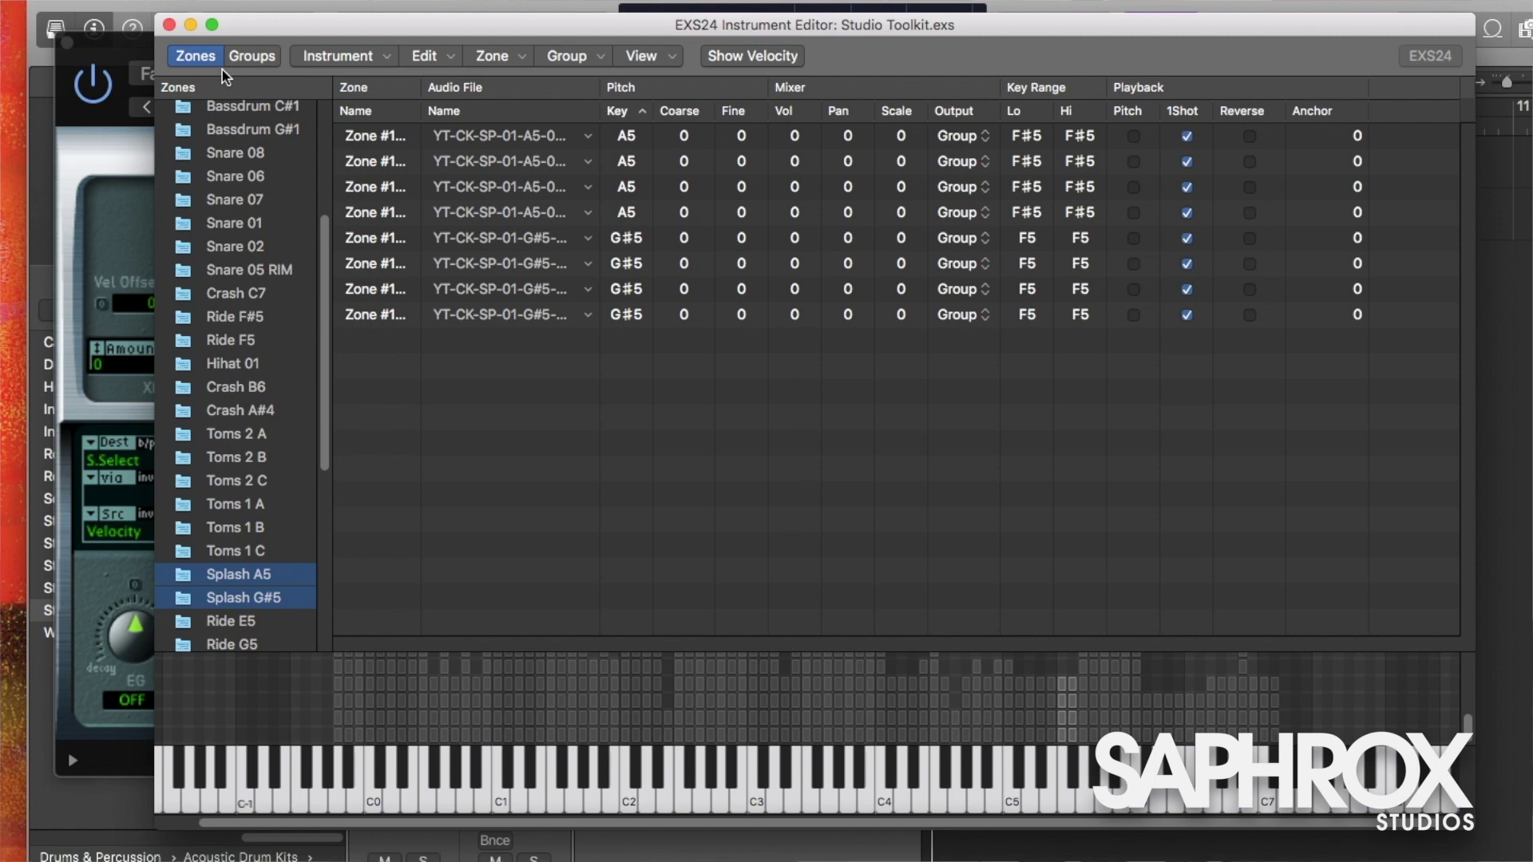
drag(377, 27, 344, 111)
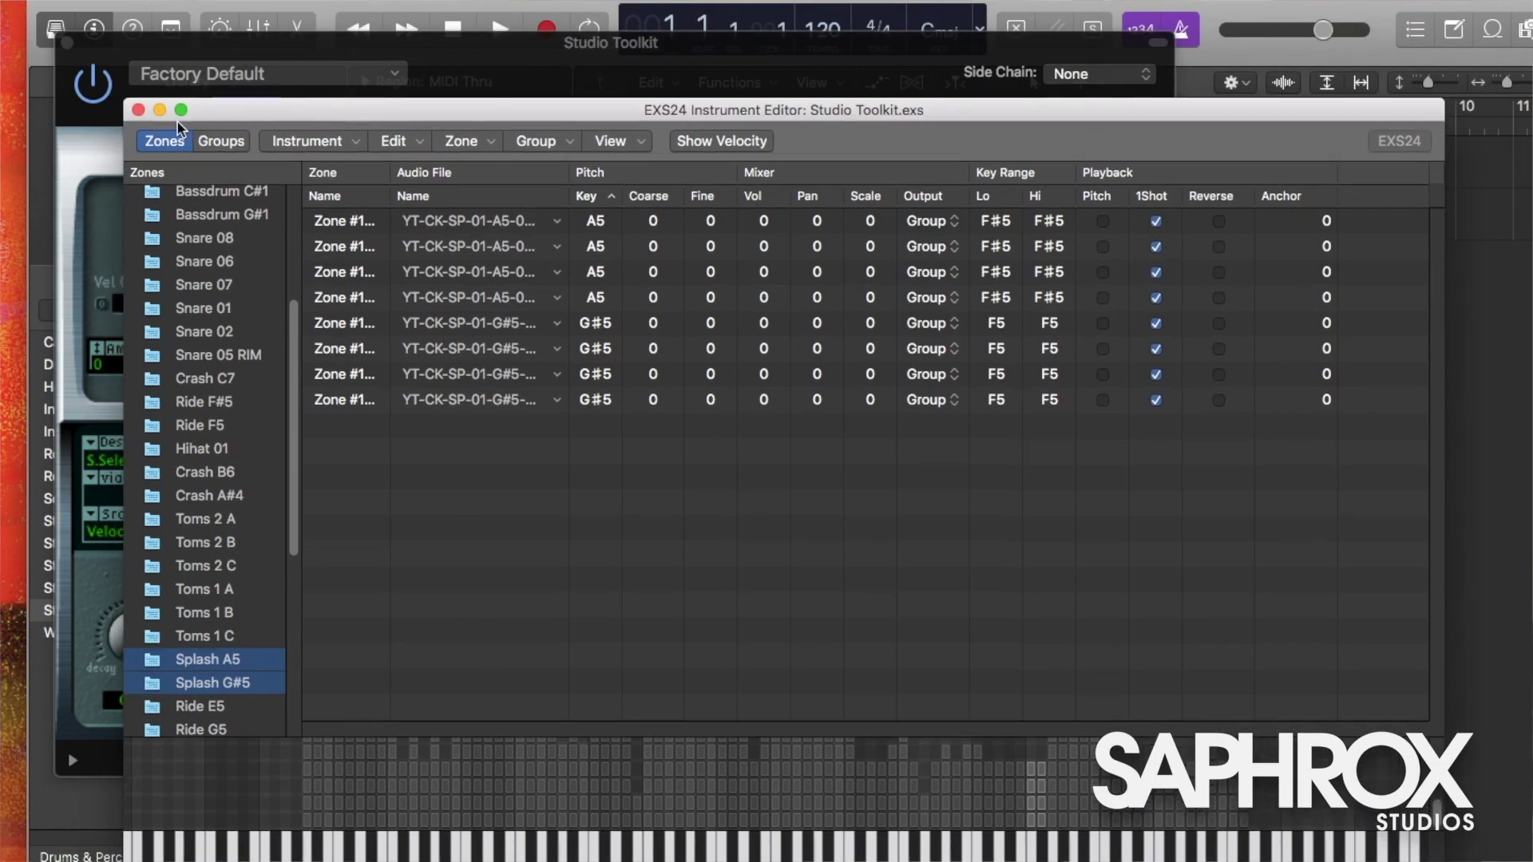
Clear the EXS24 to No Instrument and open the empty instrument's editor.
click(137, 110)
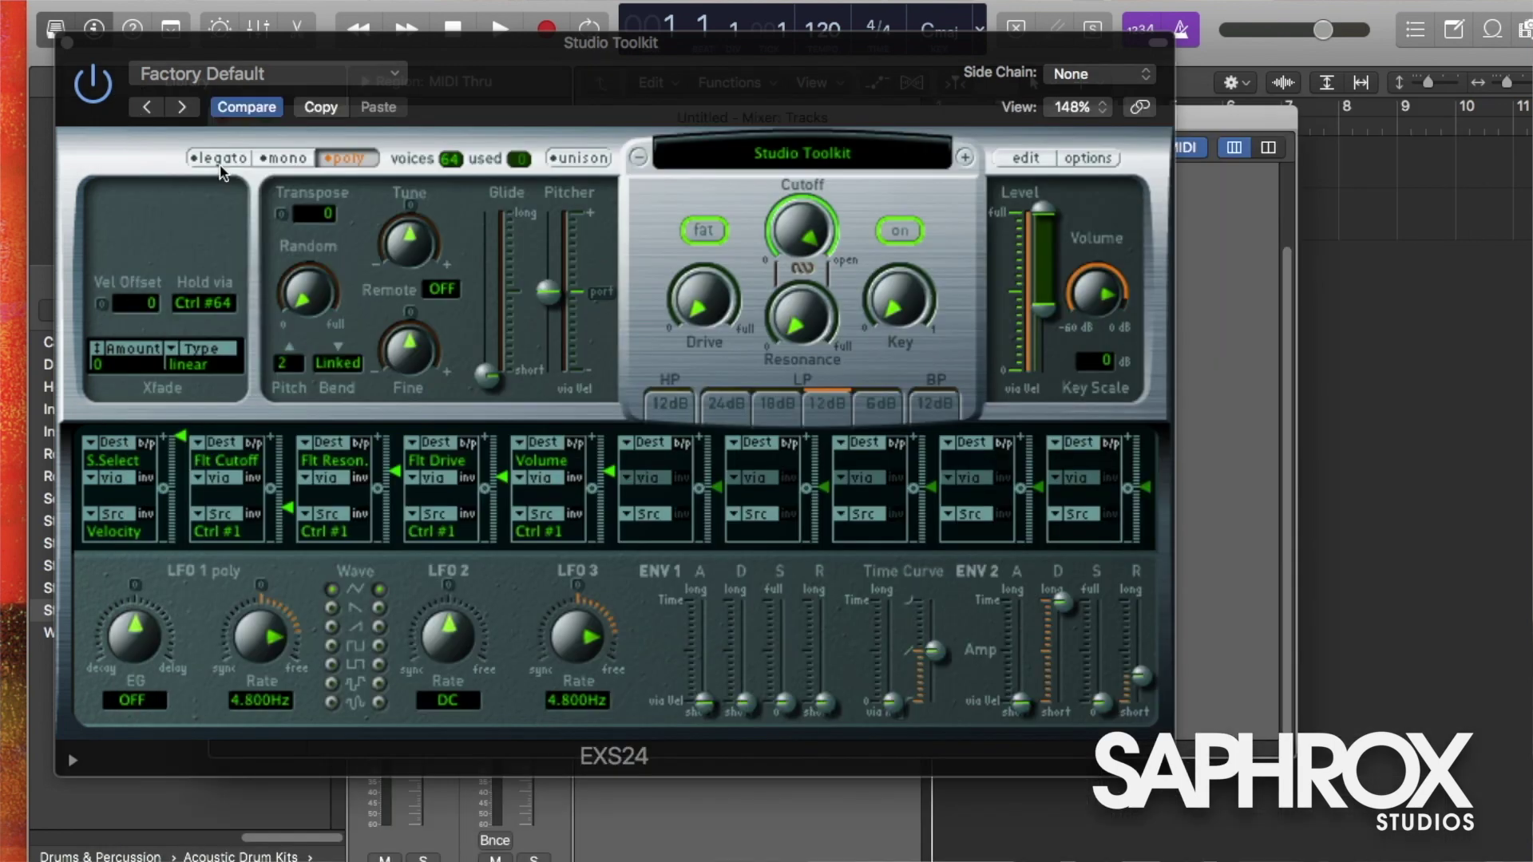
click(841, 157)
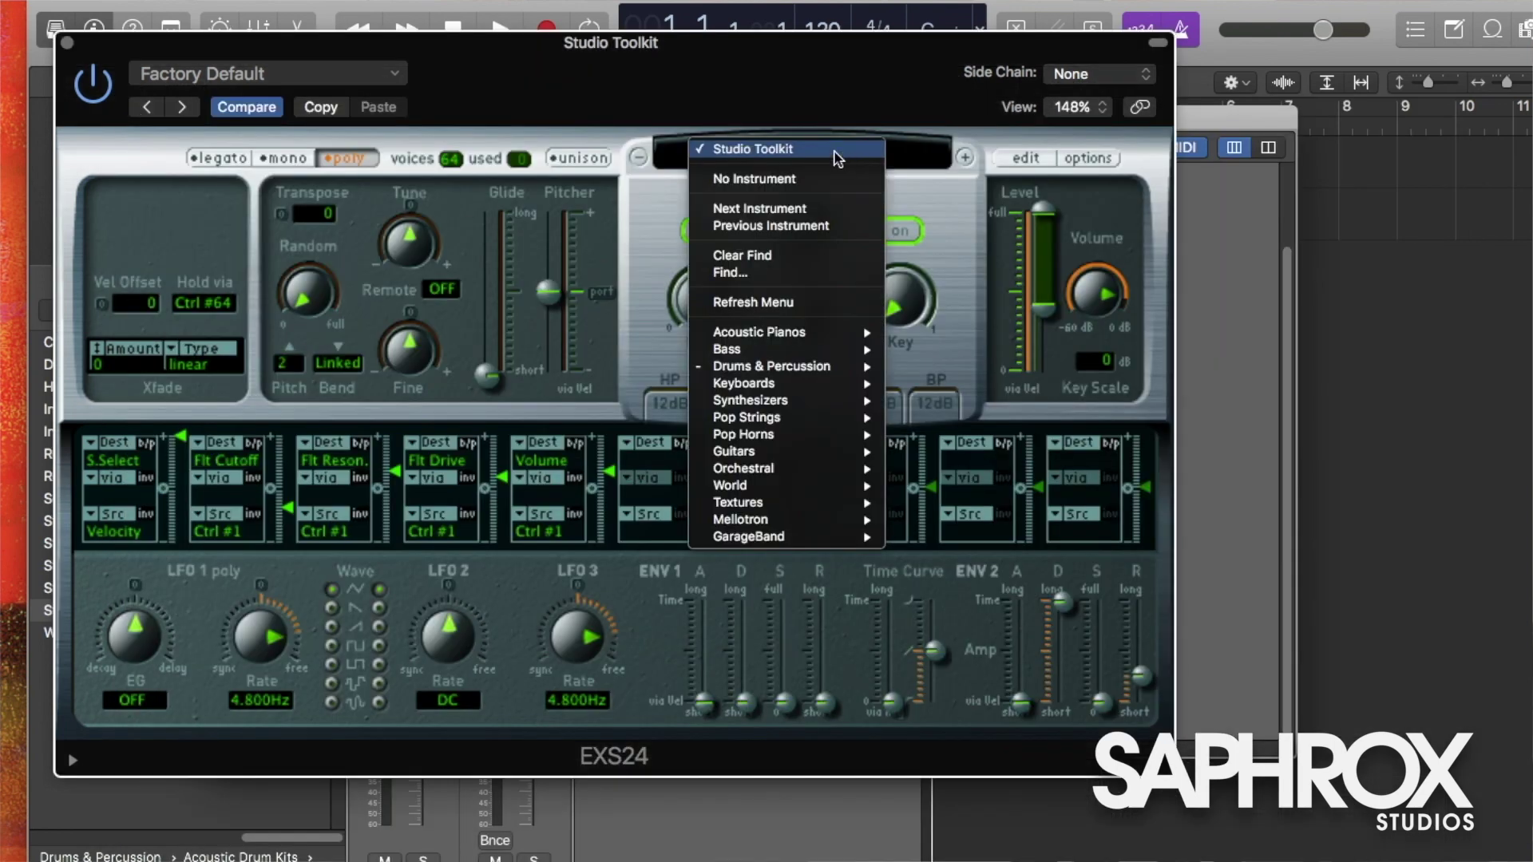
click(812, 183)
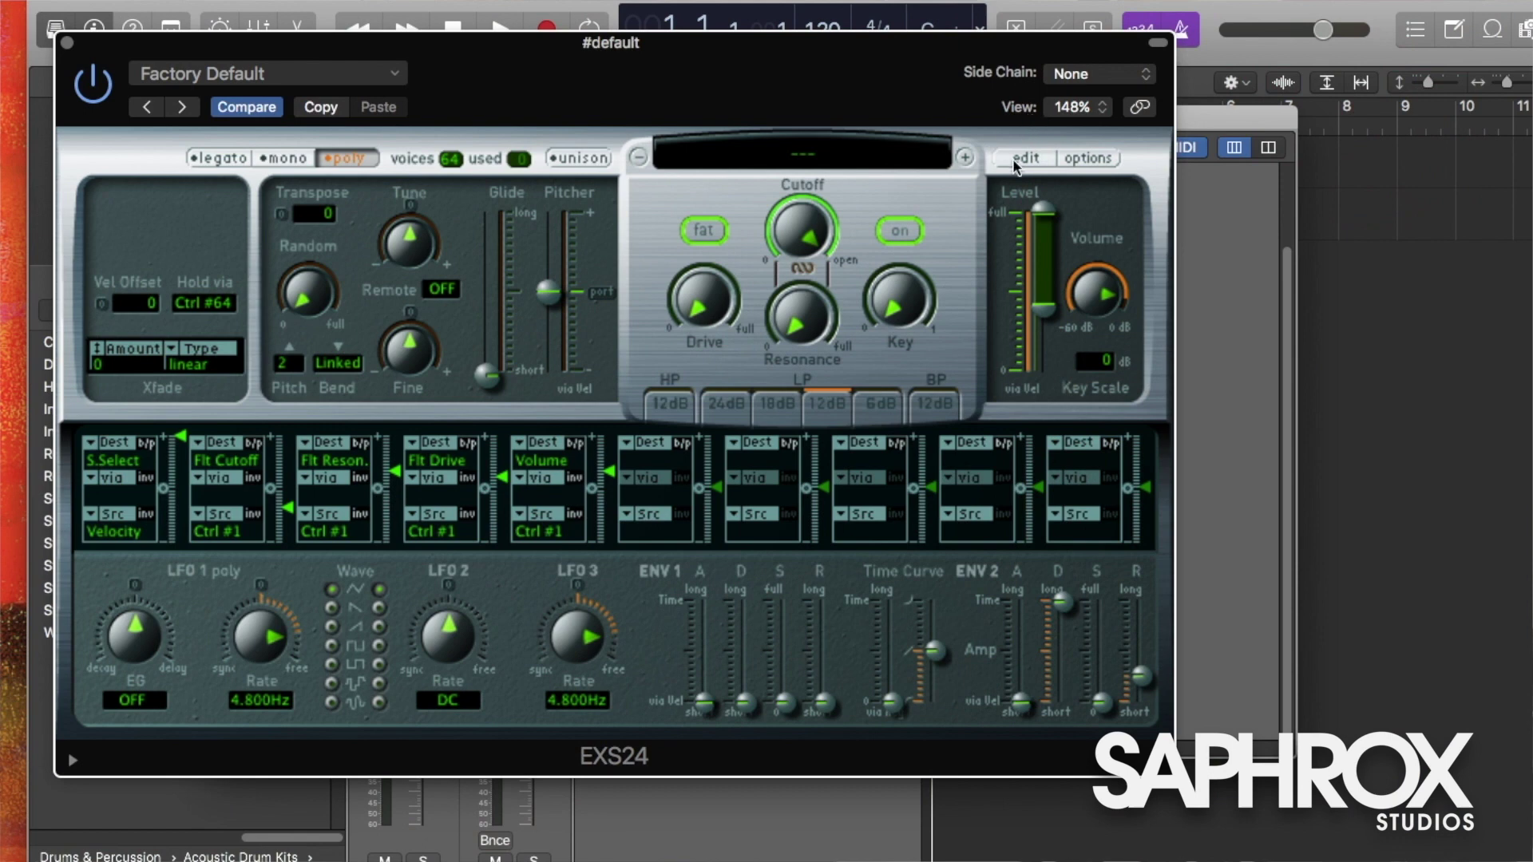
click(1014, 159)
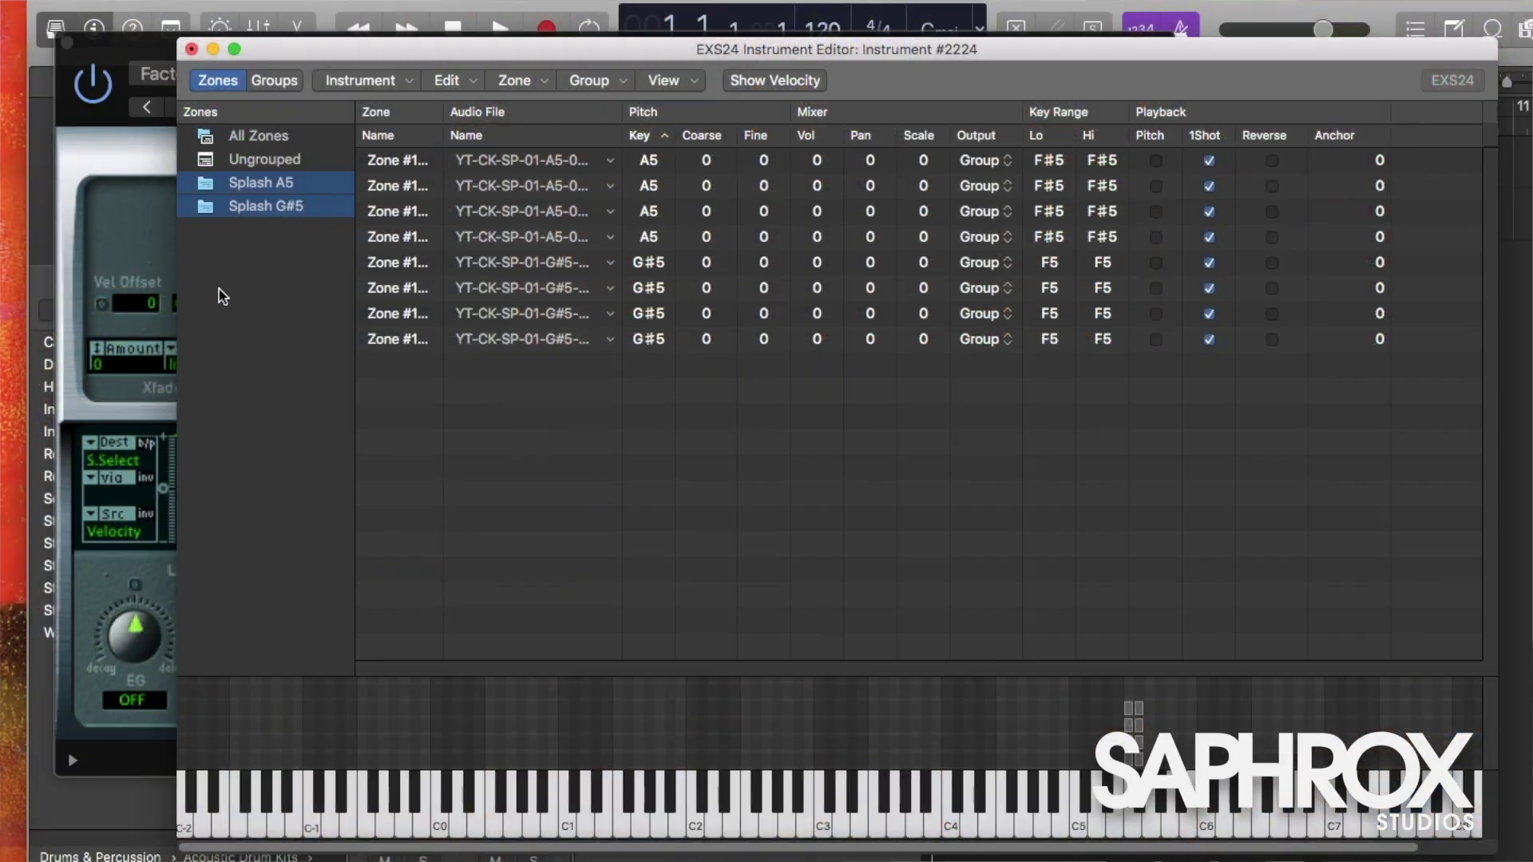
Check the zones of the Splash A5 and Splash G#5 groups, ending on Splash A5.
click(268, 183)
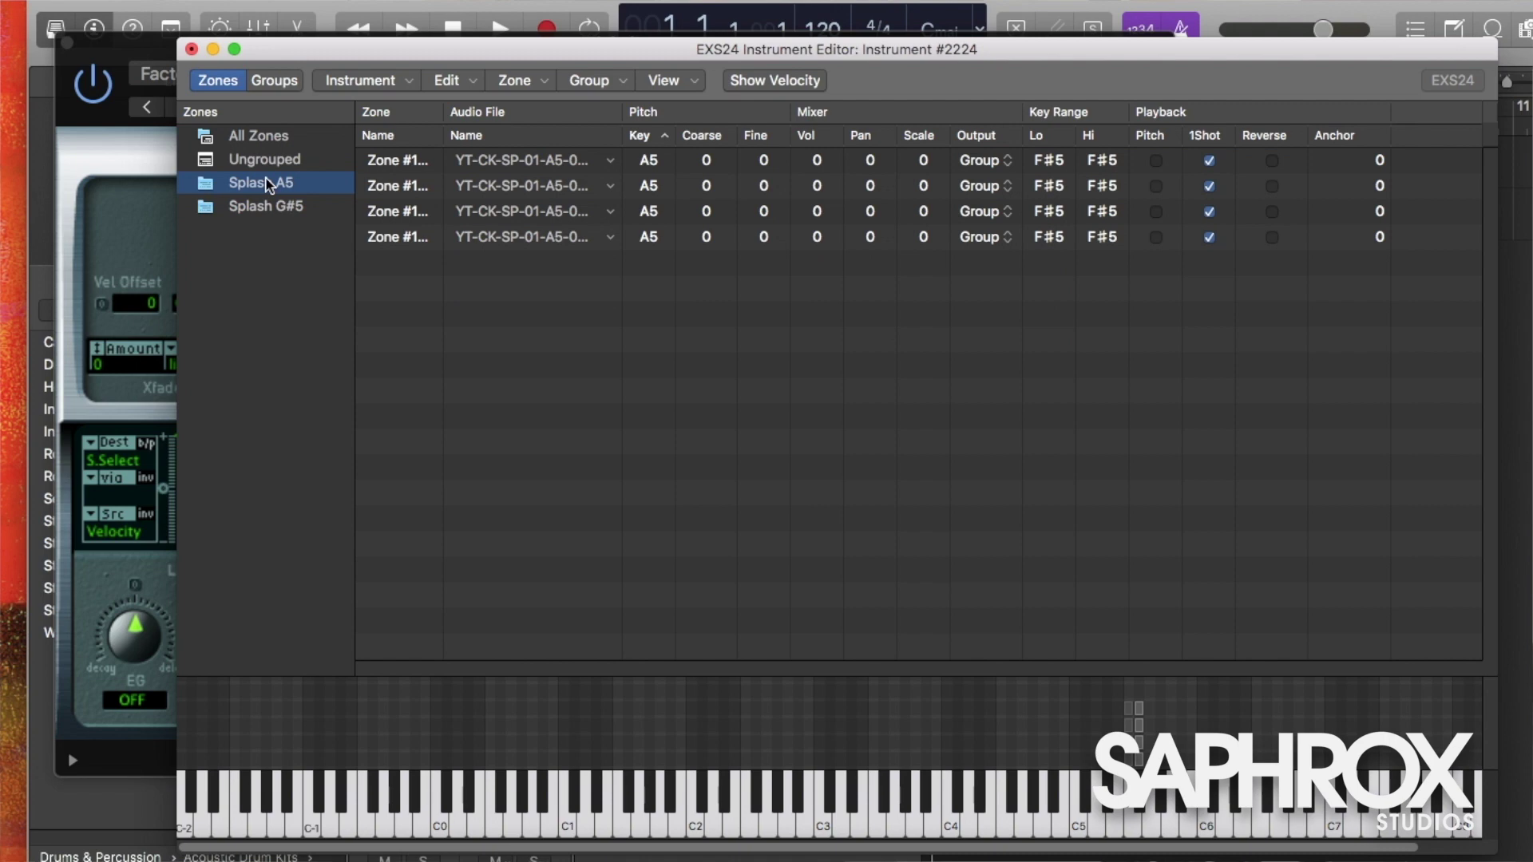
click(259, 209)
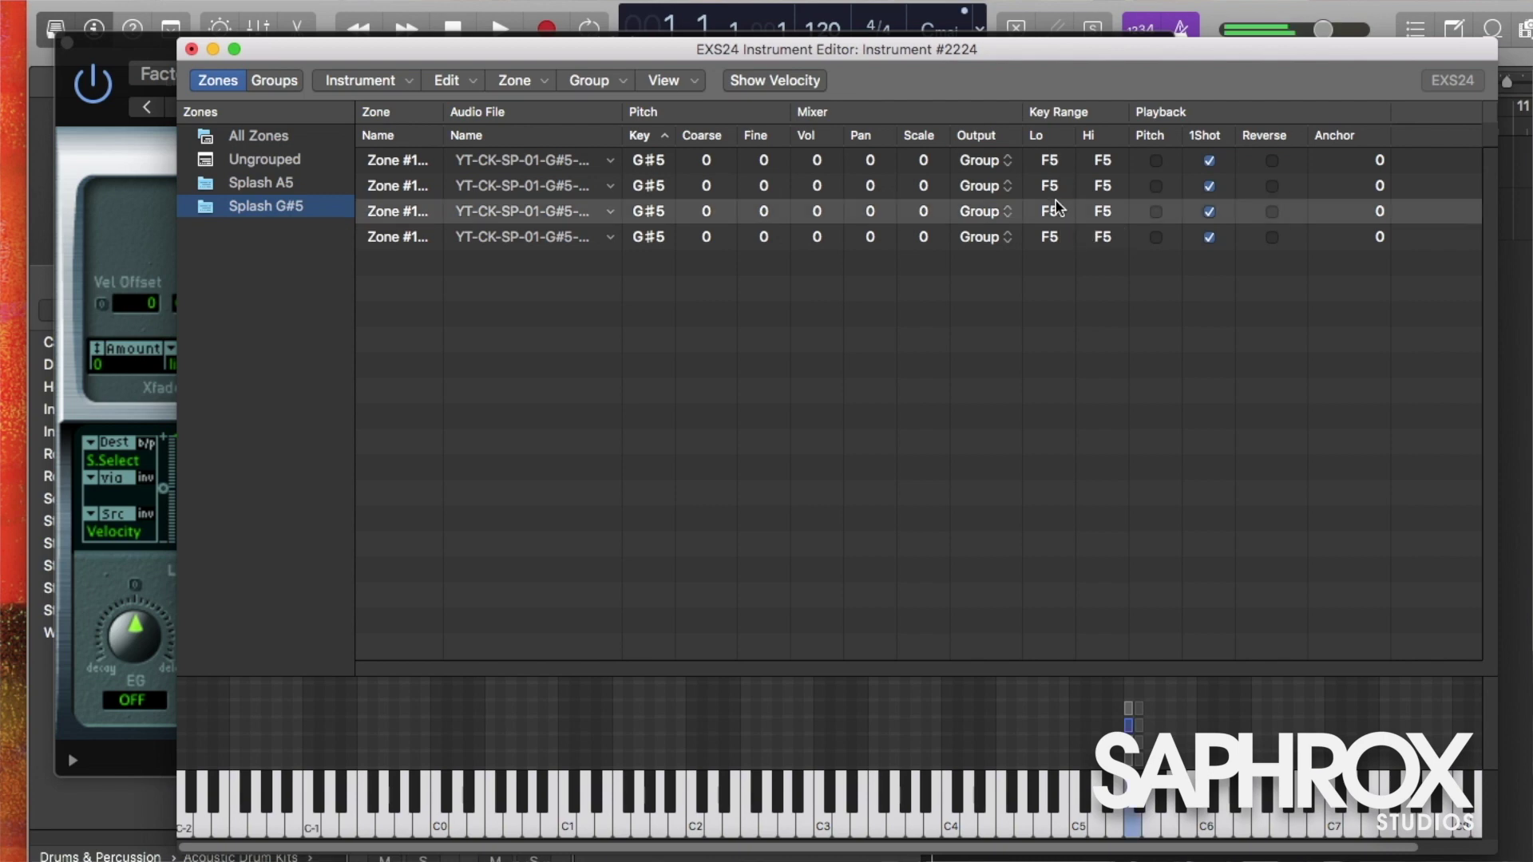
key(Up)
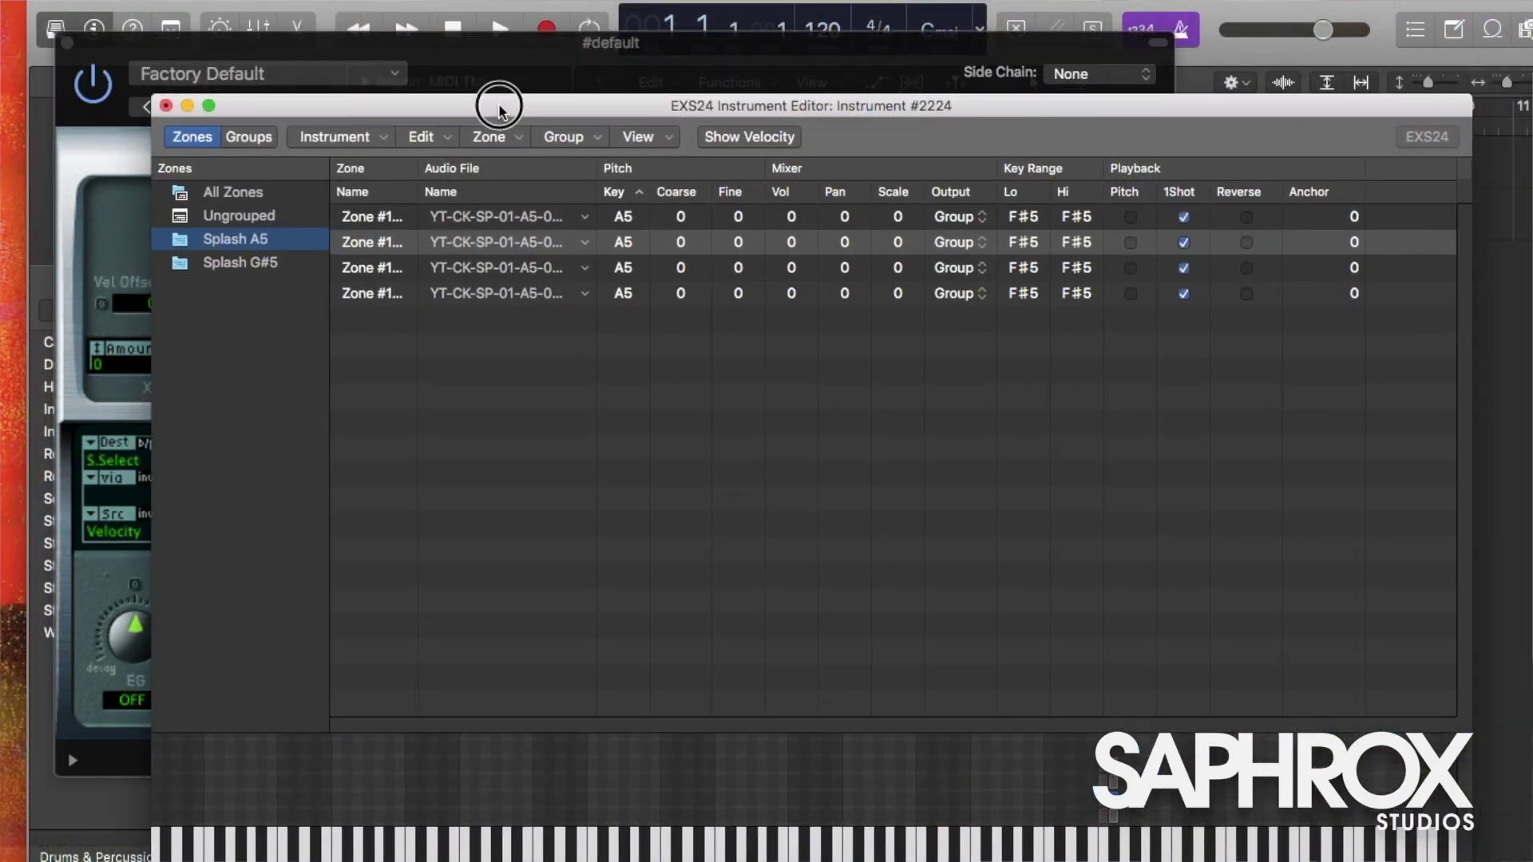
click(634, 54)
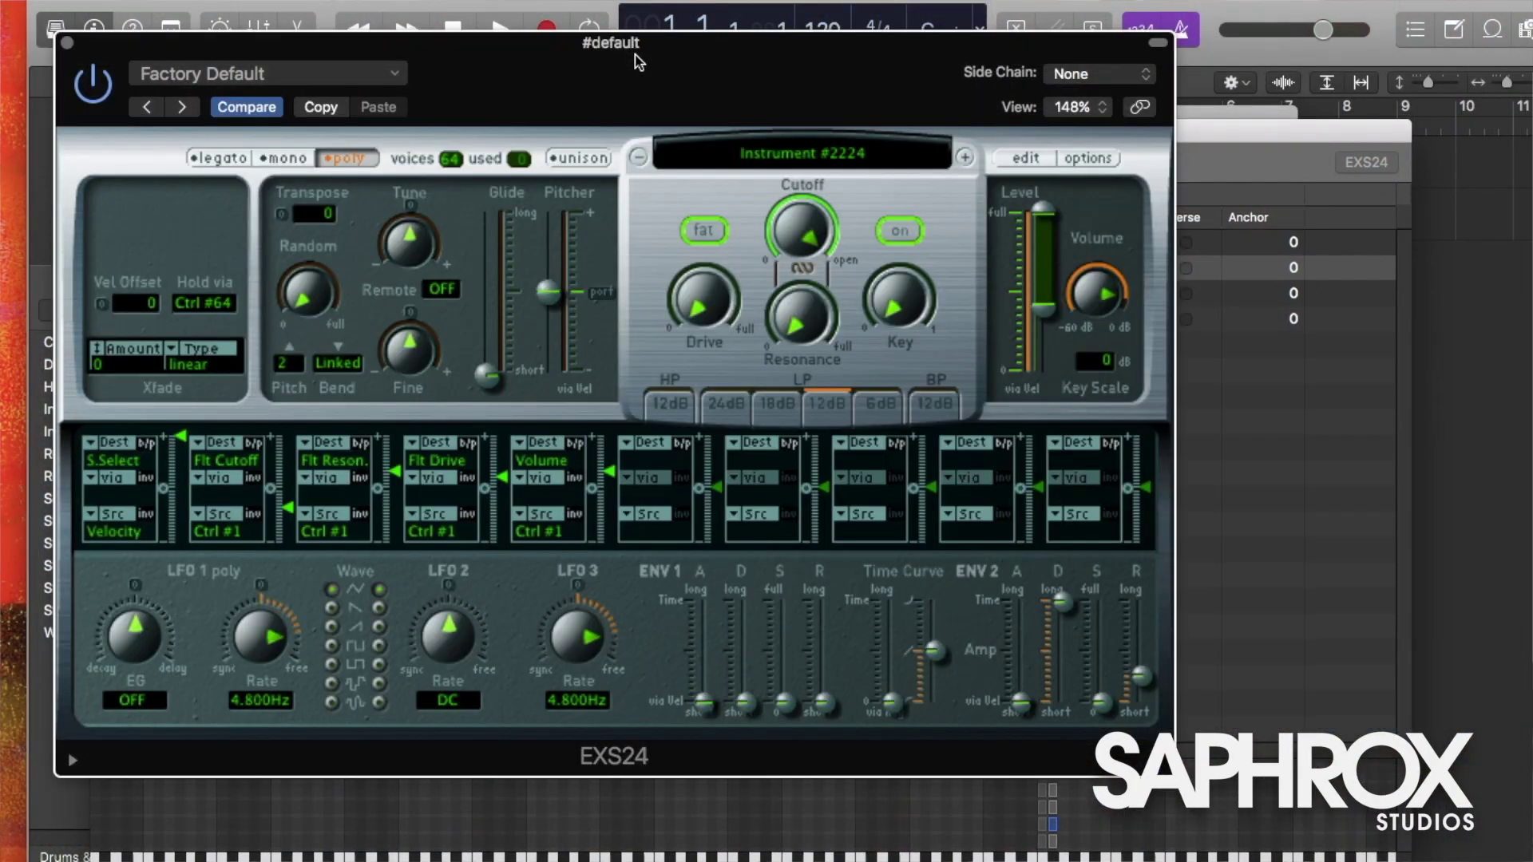
click(814, 164)
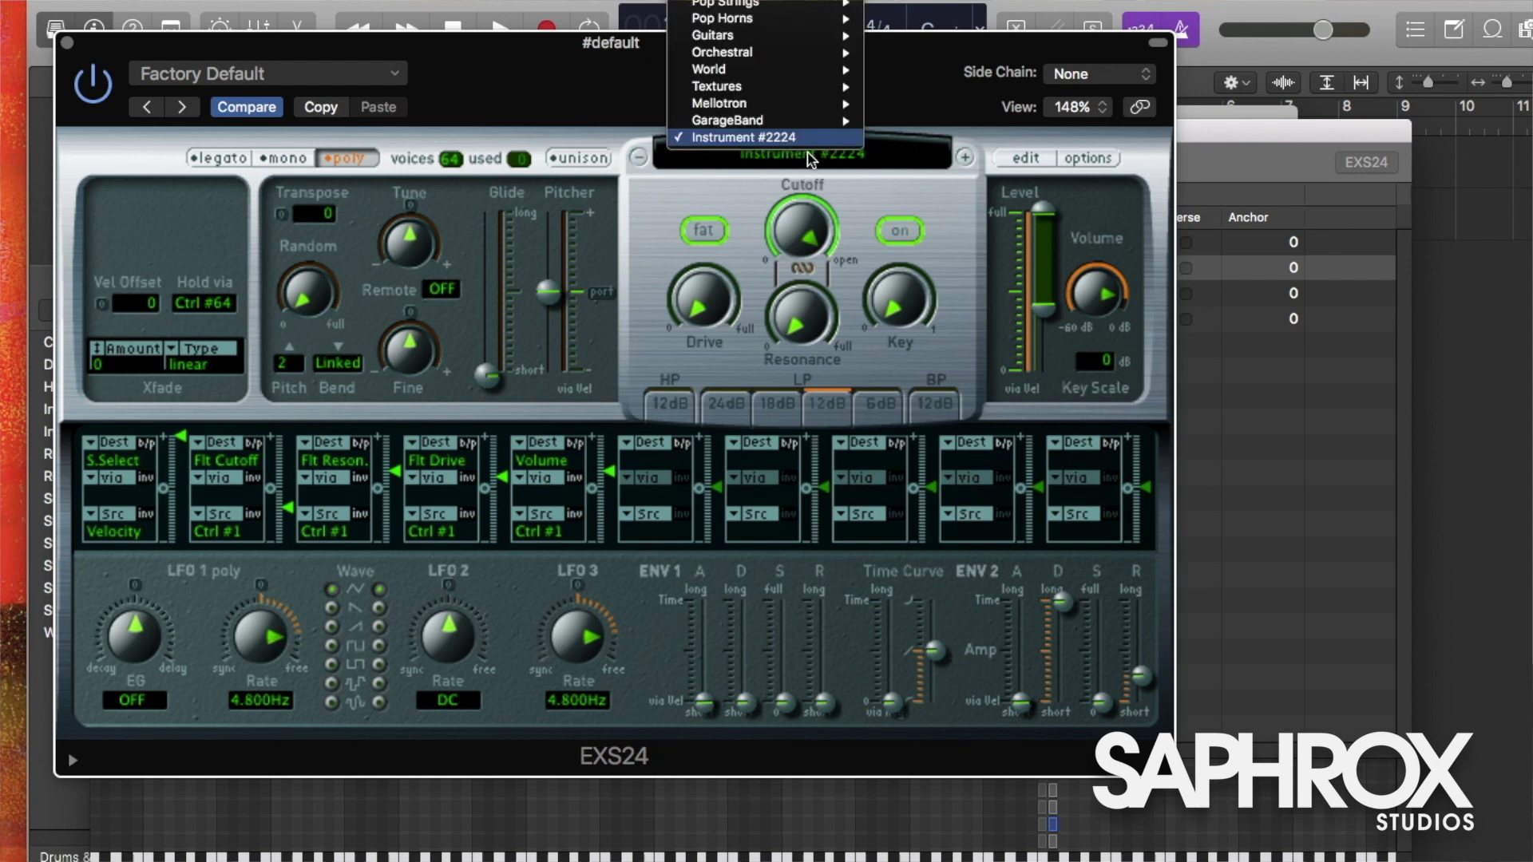
scroll(808, 95, up, 5)
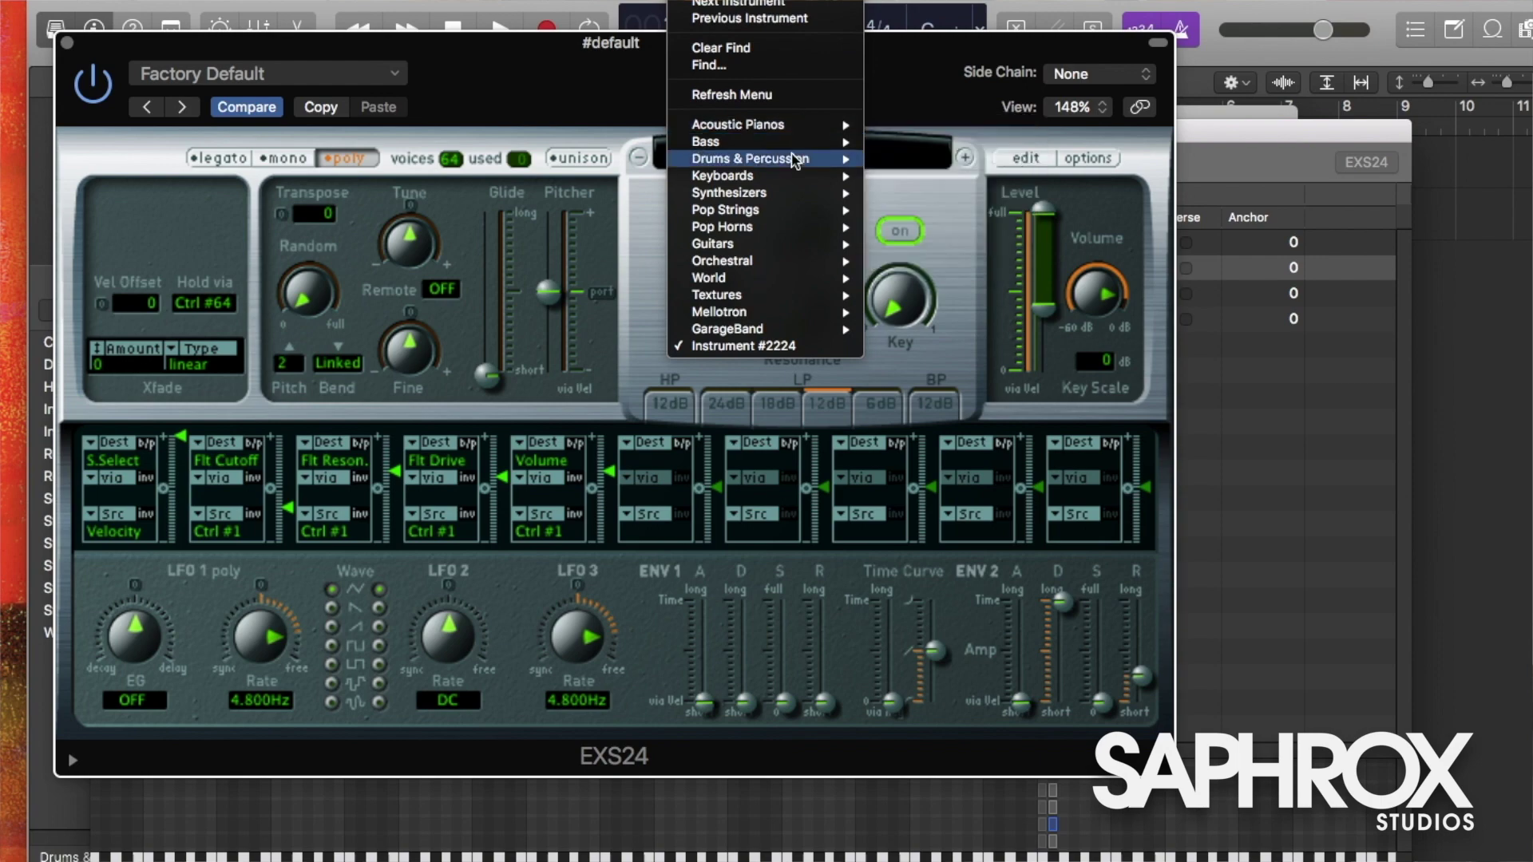
mouse_move(794, 158)
mouse_move(979, 164)
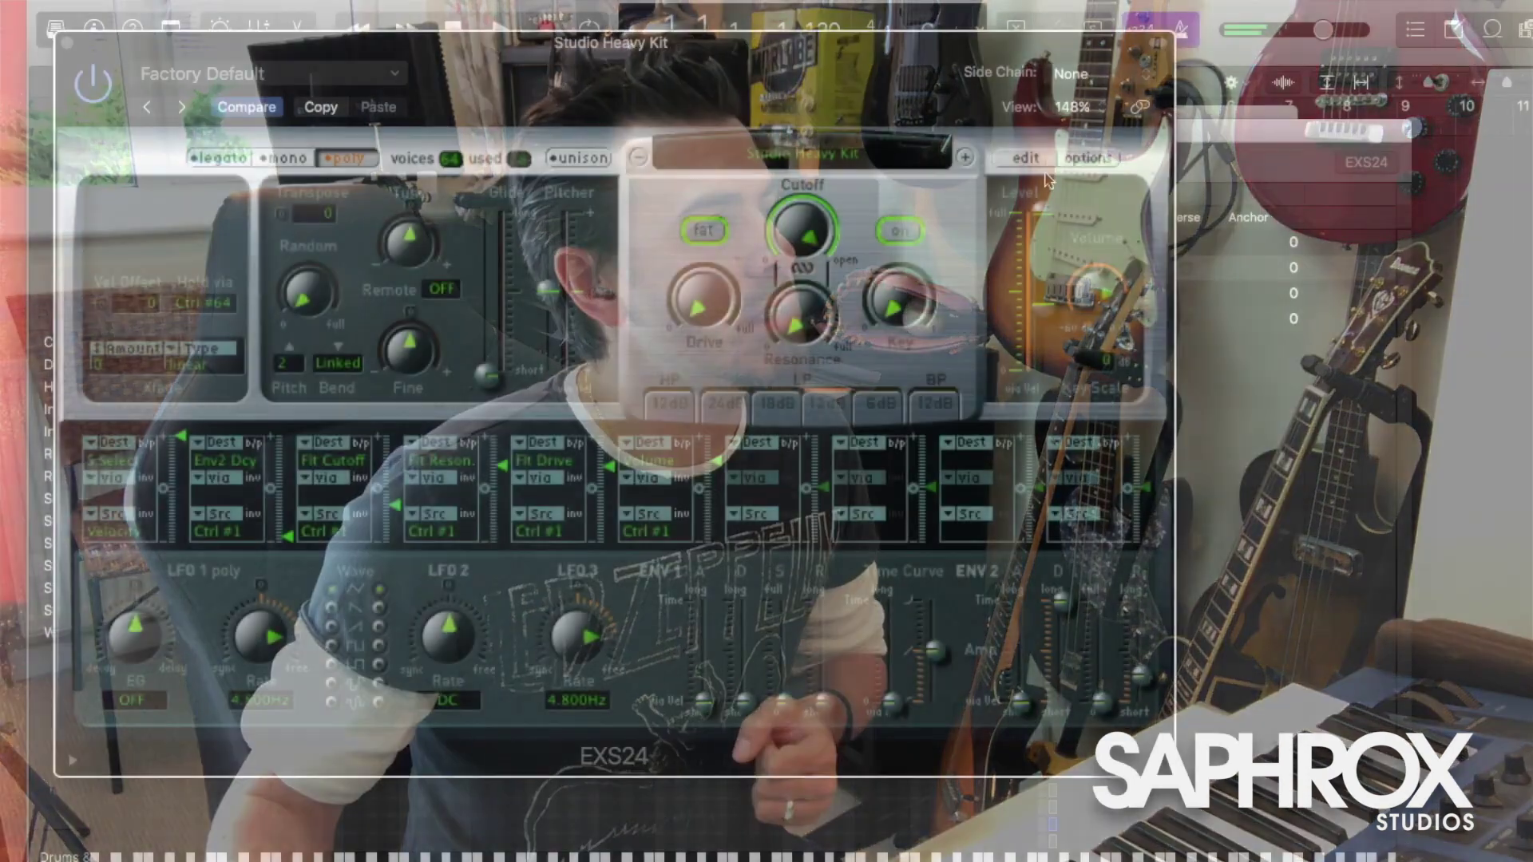
click(1036, 162)
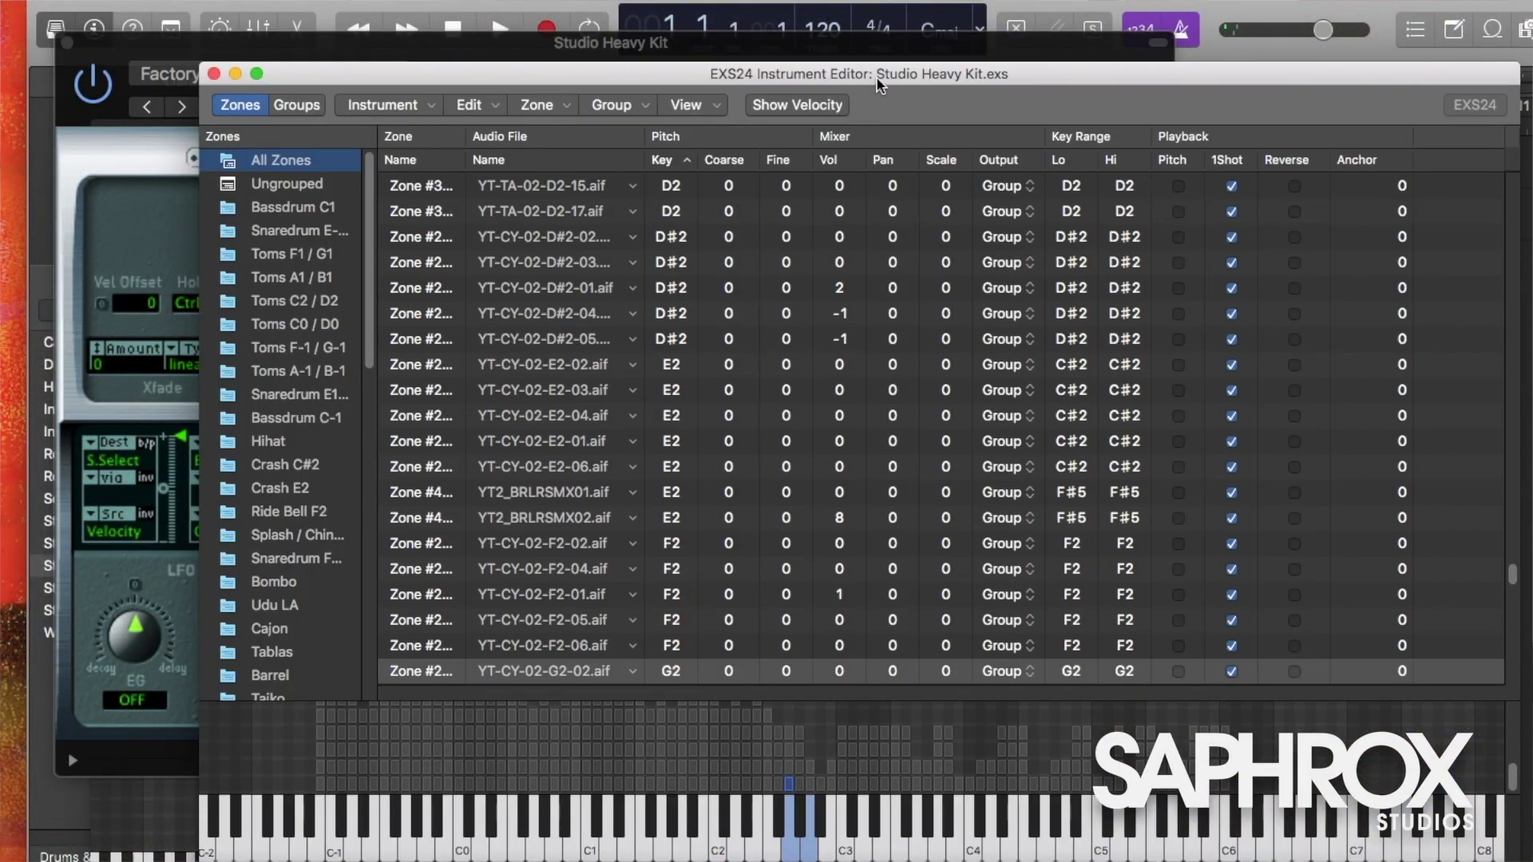
Inspect Studio Heavy Kit's Splash / China G2 group and Instrument #2224's Splash A5 and G#5 groups.
drag(876, 78, 822, 70)
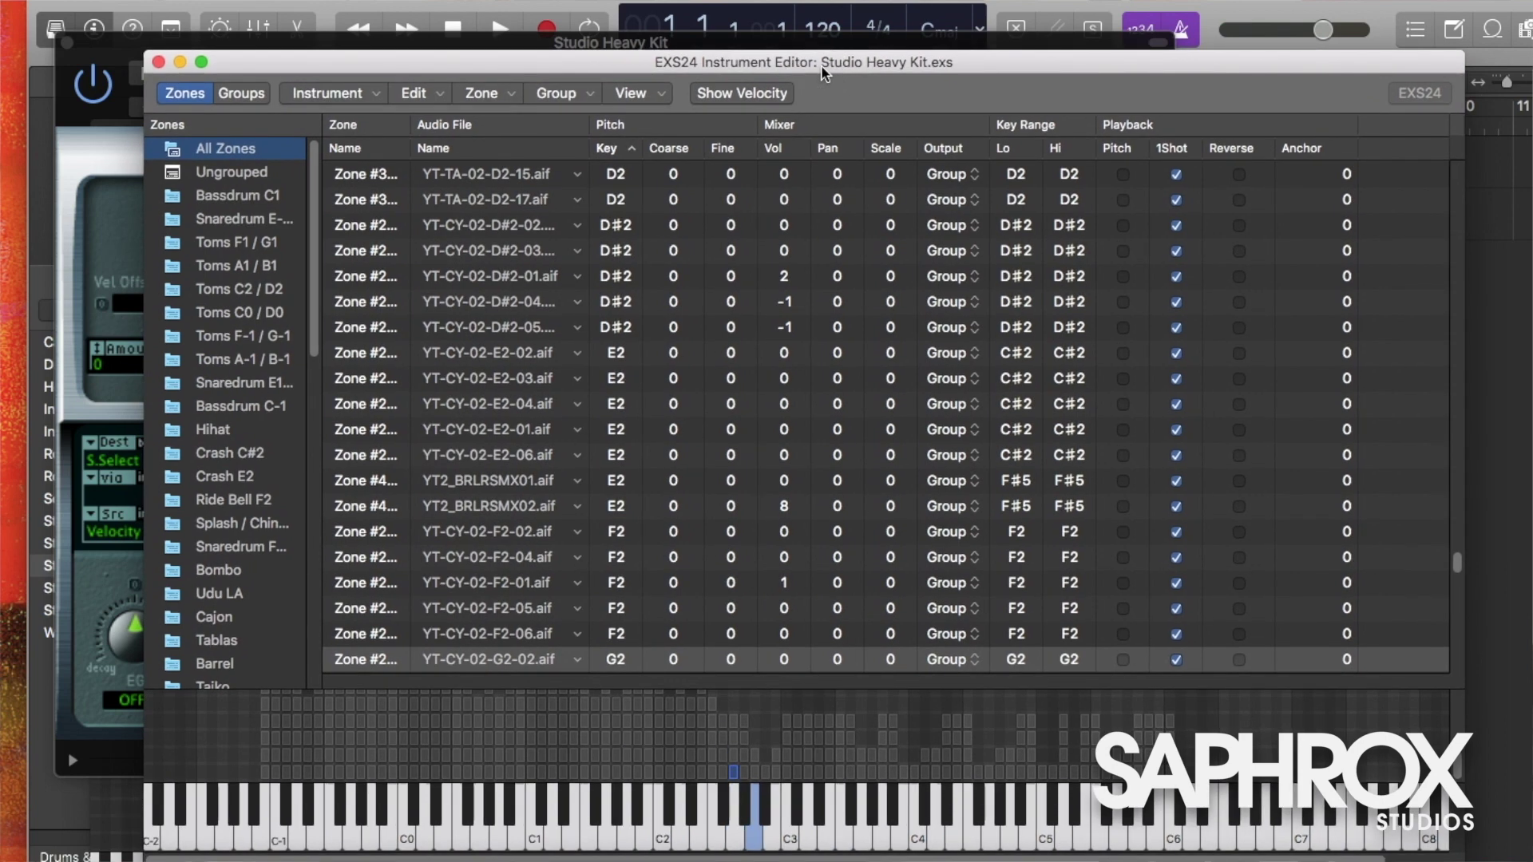
click(237, 525)
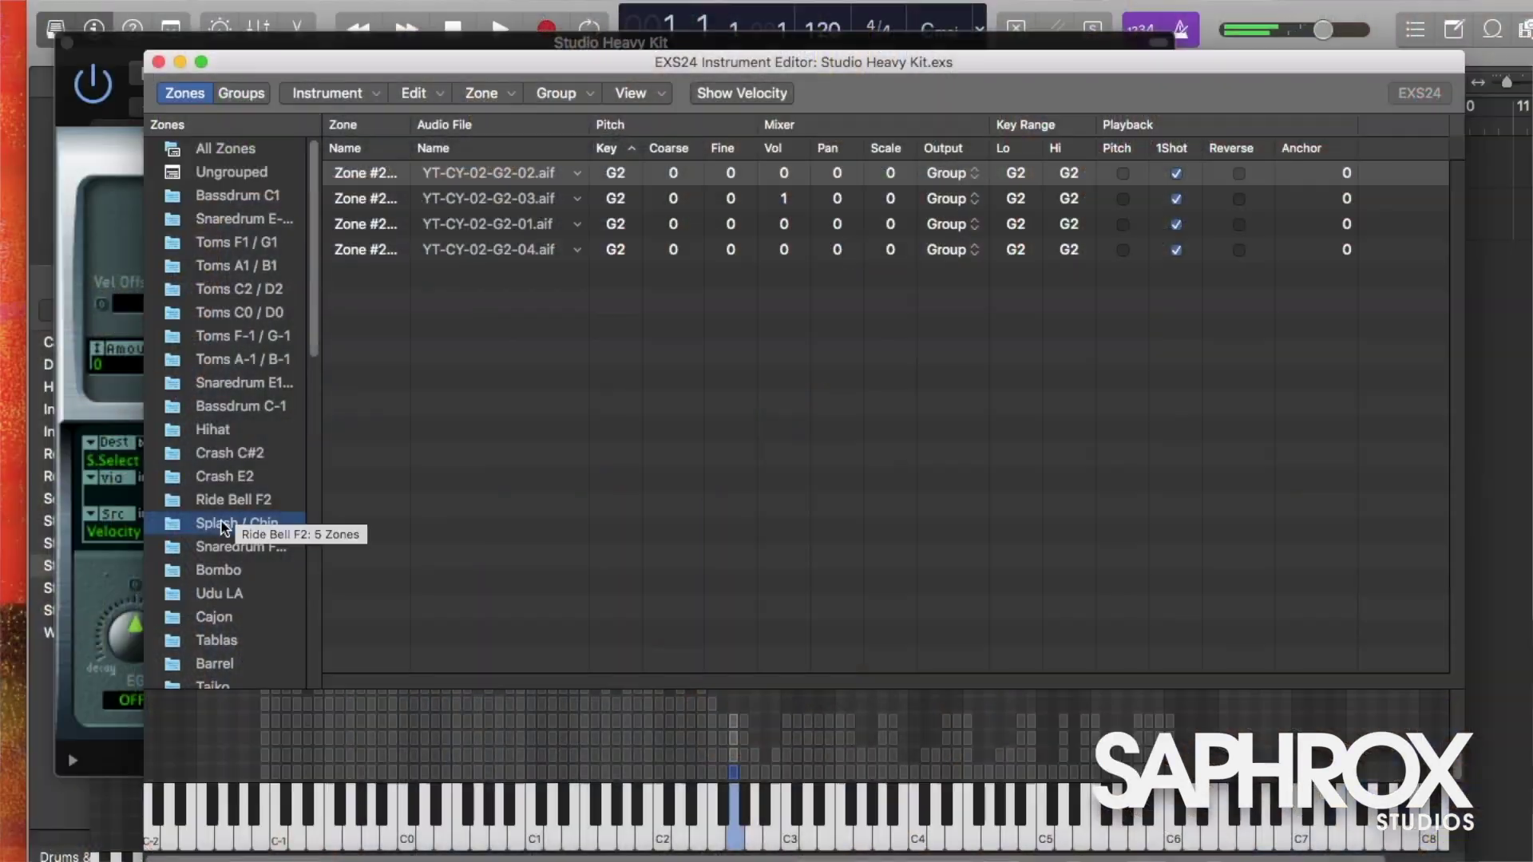
double_click(224, 525)
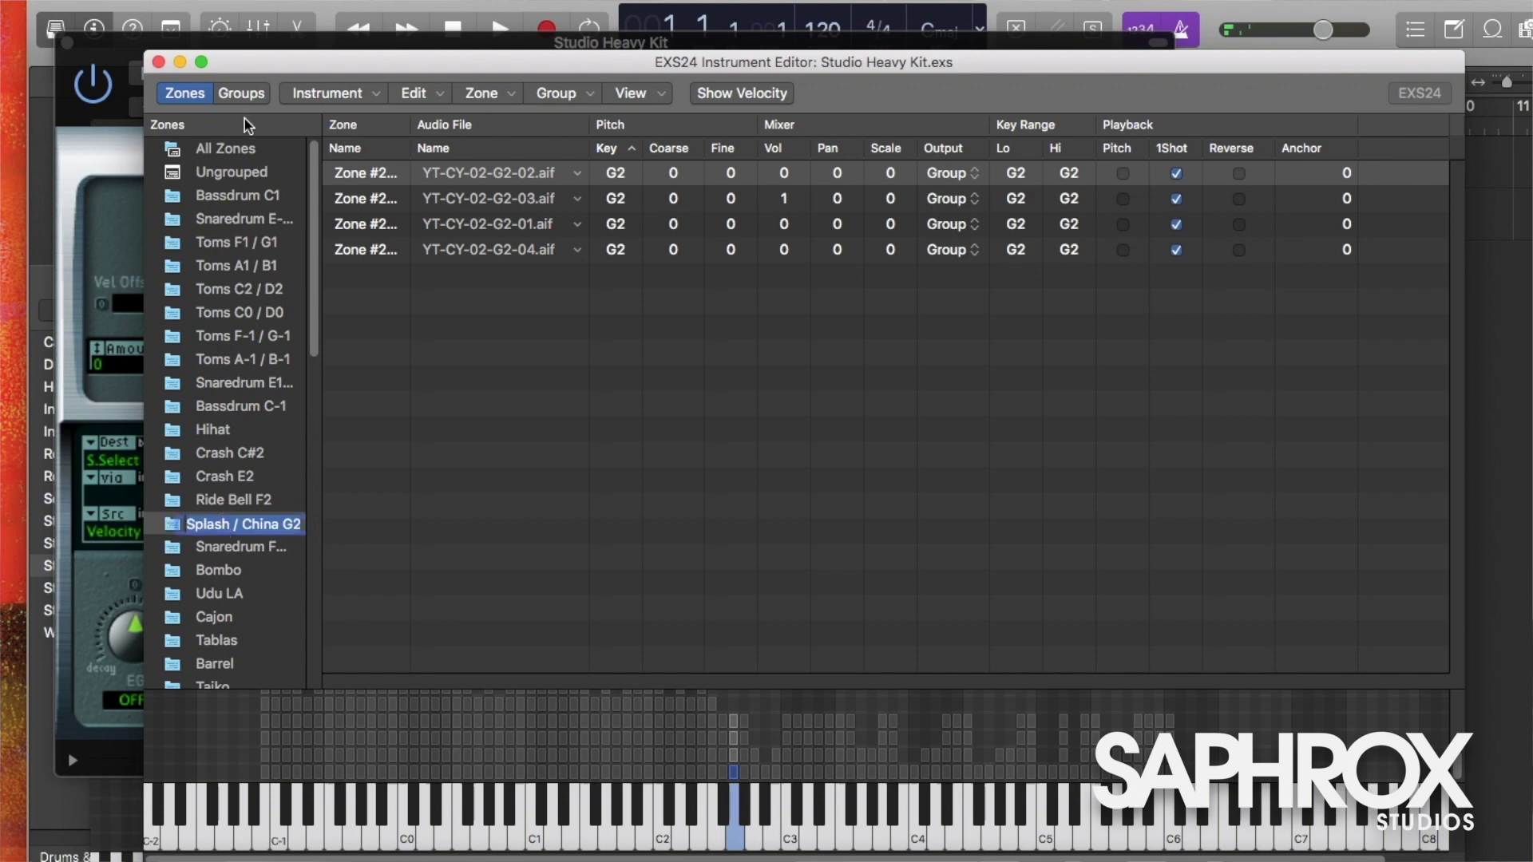
drag(289, 68, 190, 0)
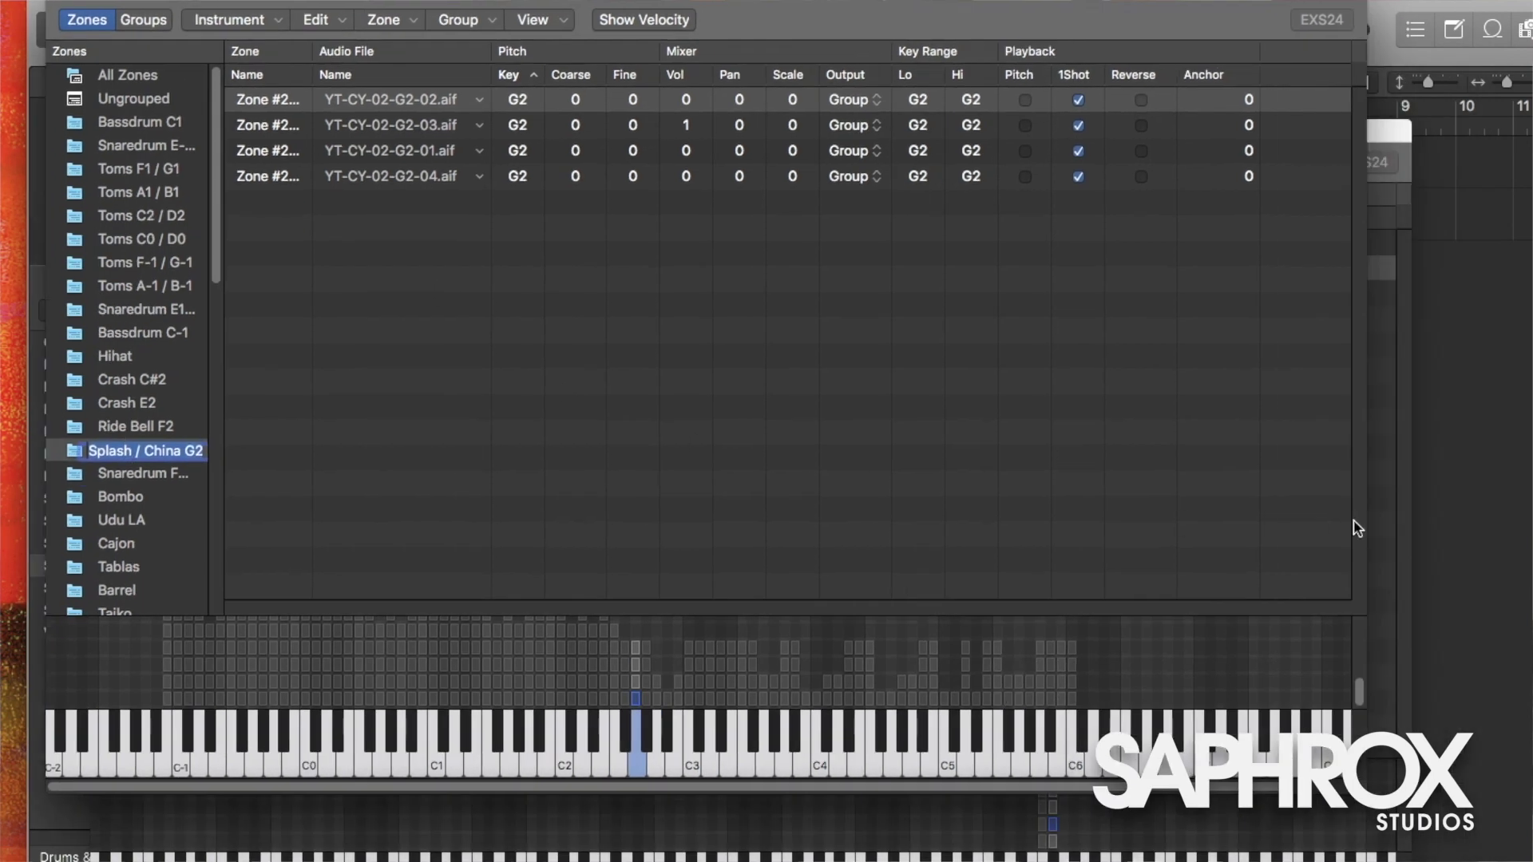
click(1385, 491)
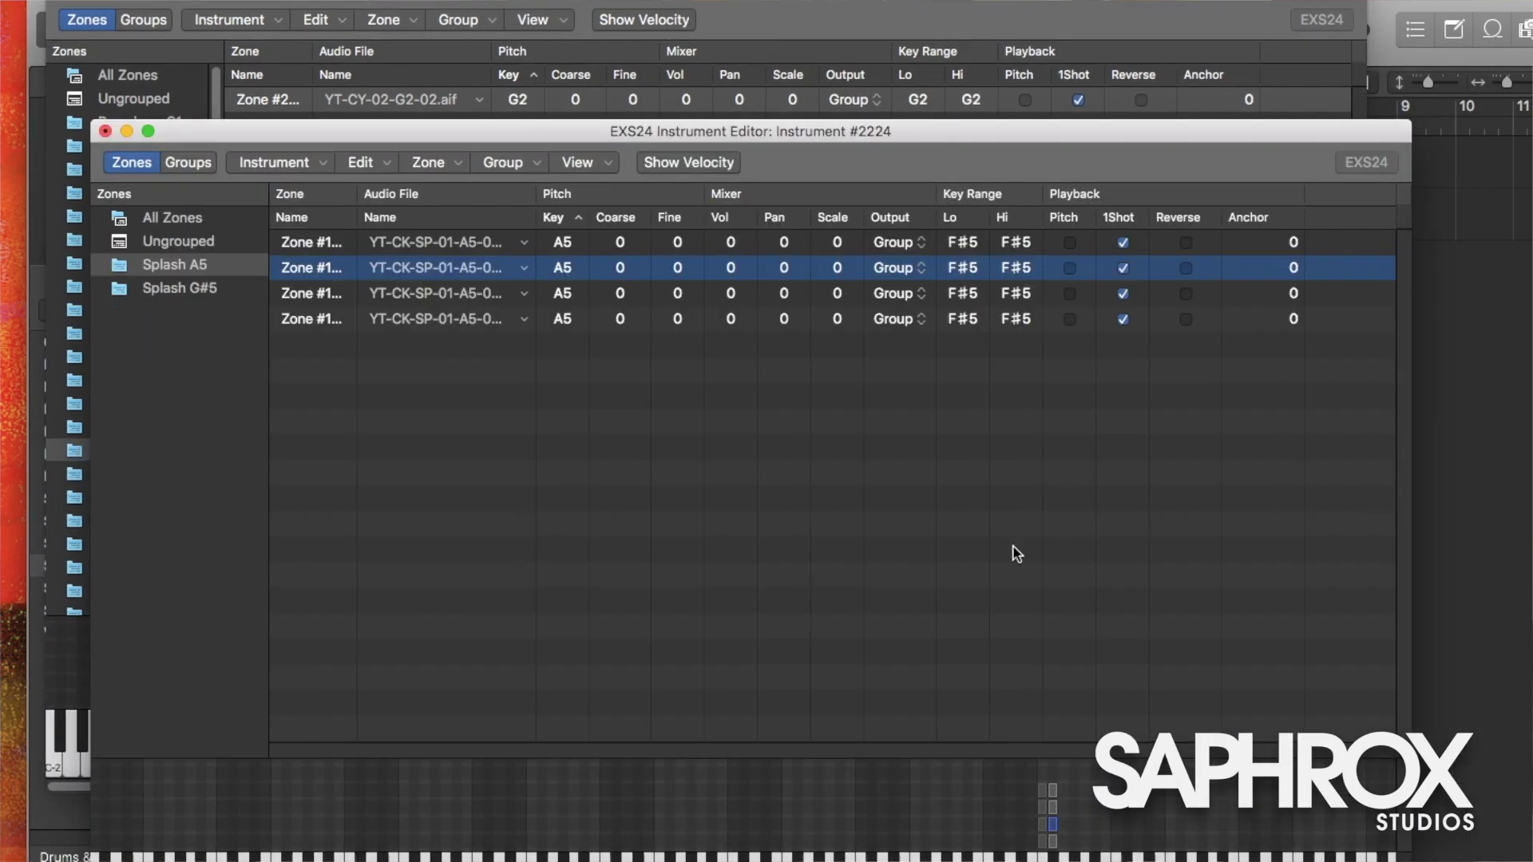
click(164, 369)
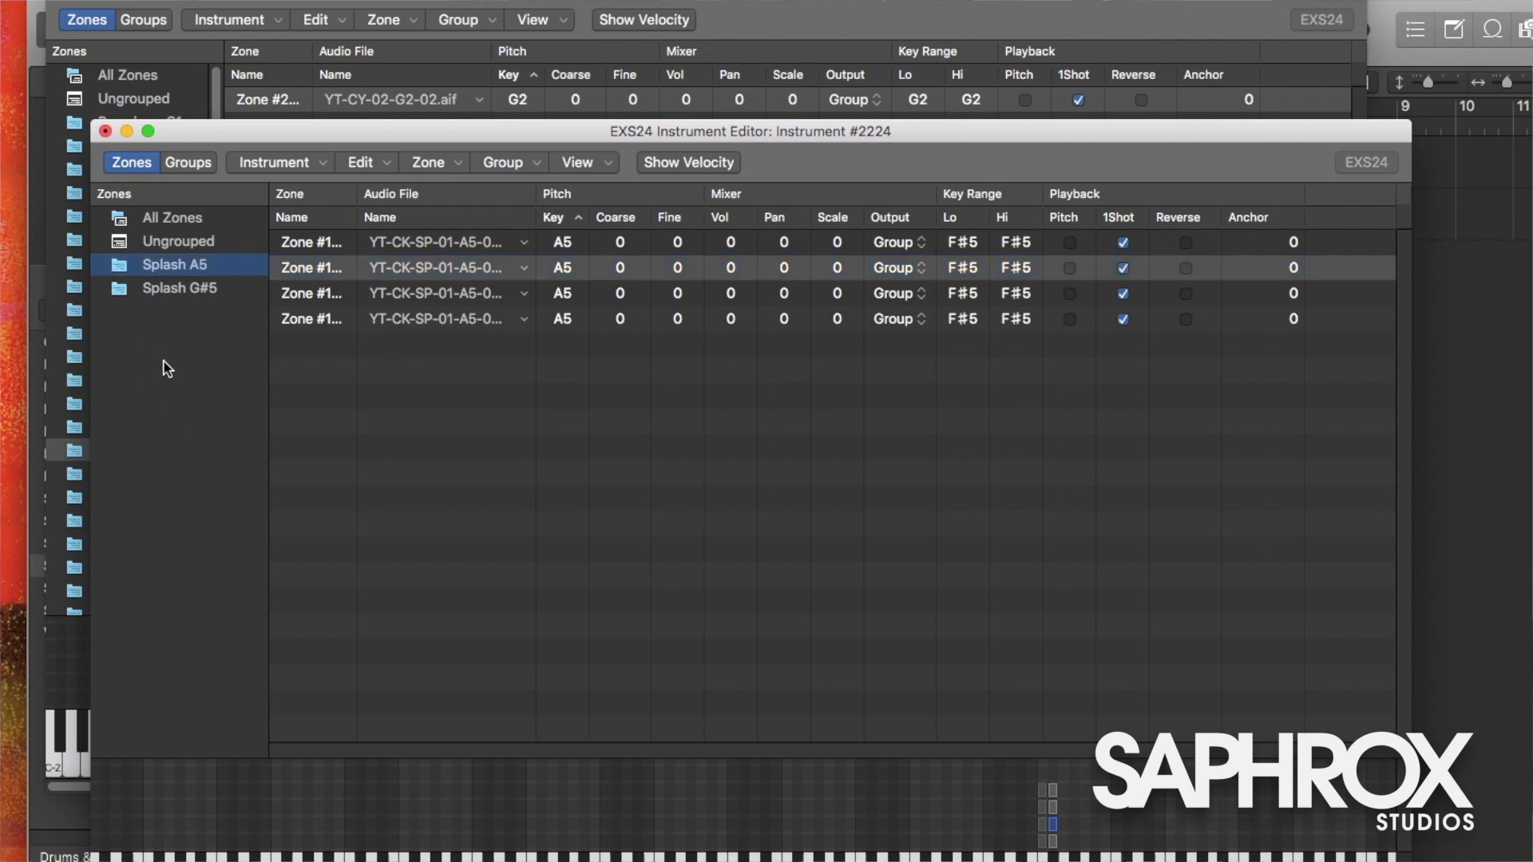
click(190, 305)
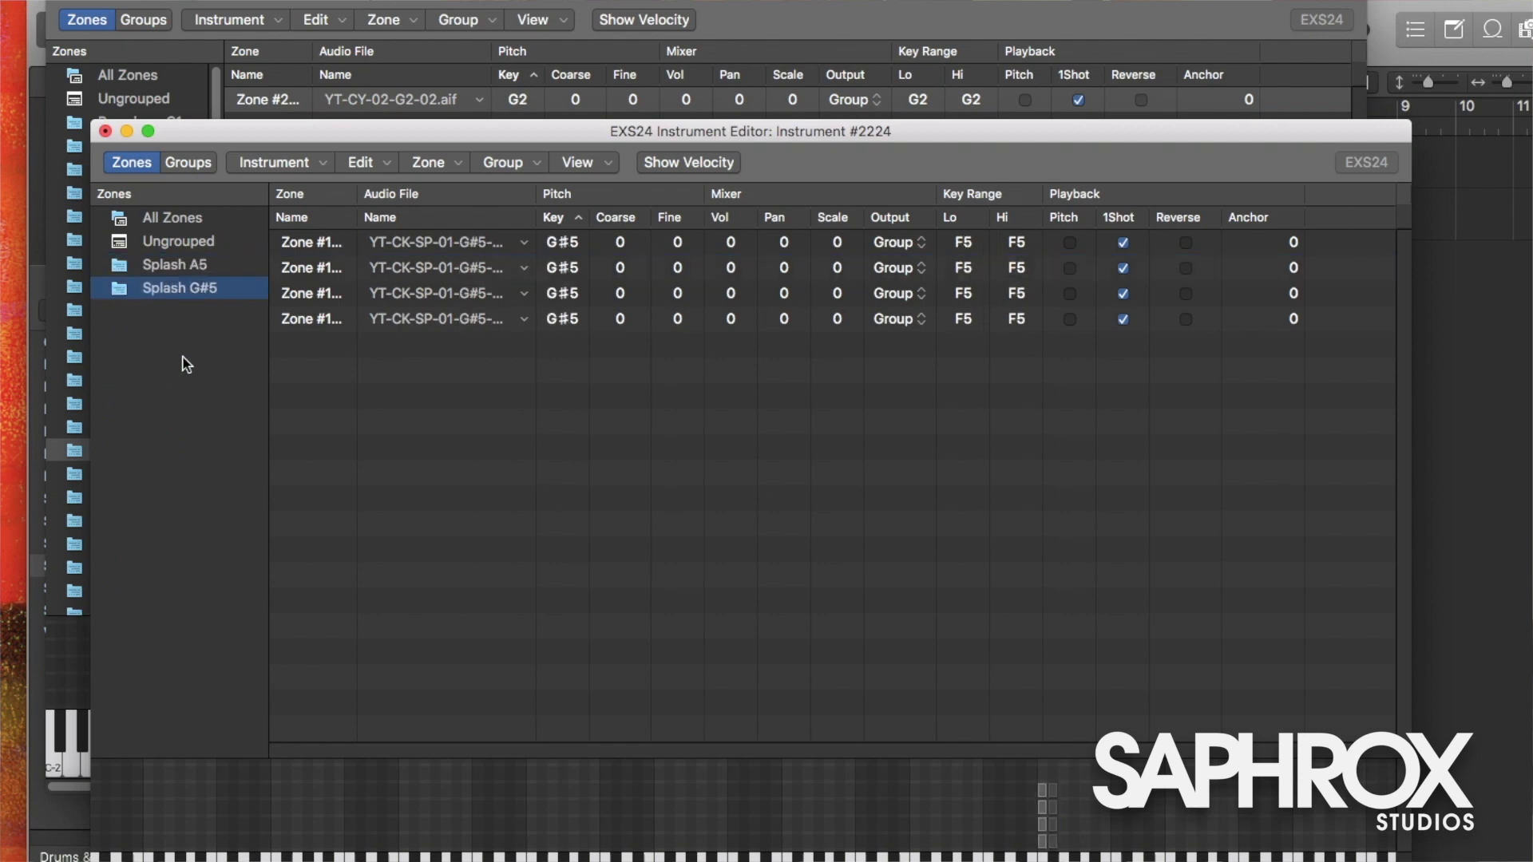
Copy the Splash / China G2 group and paste it into Instrument #2224.
click(239, 20)
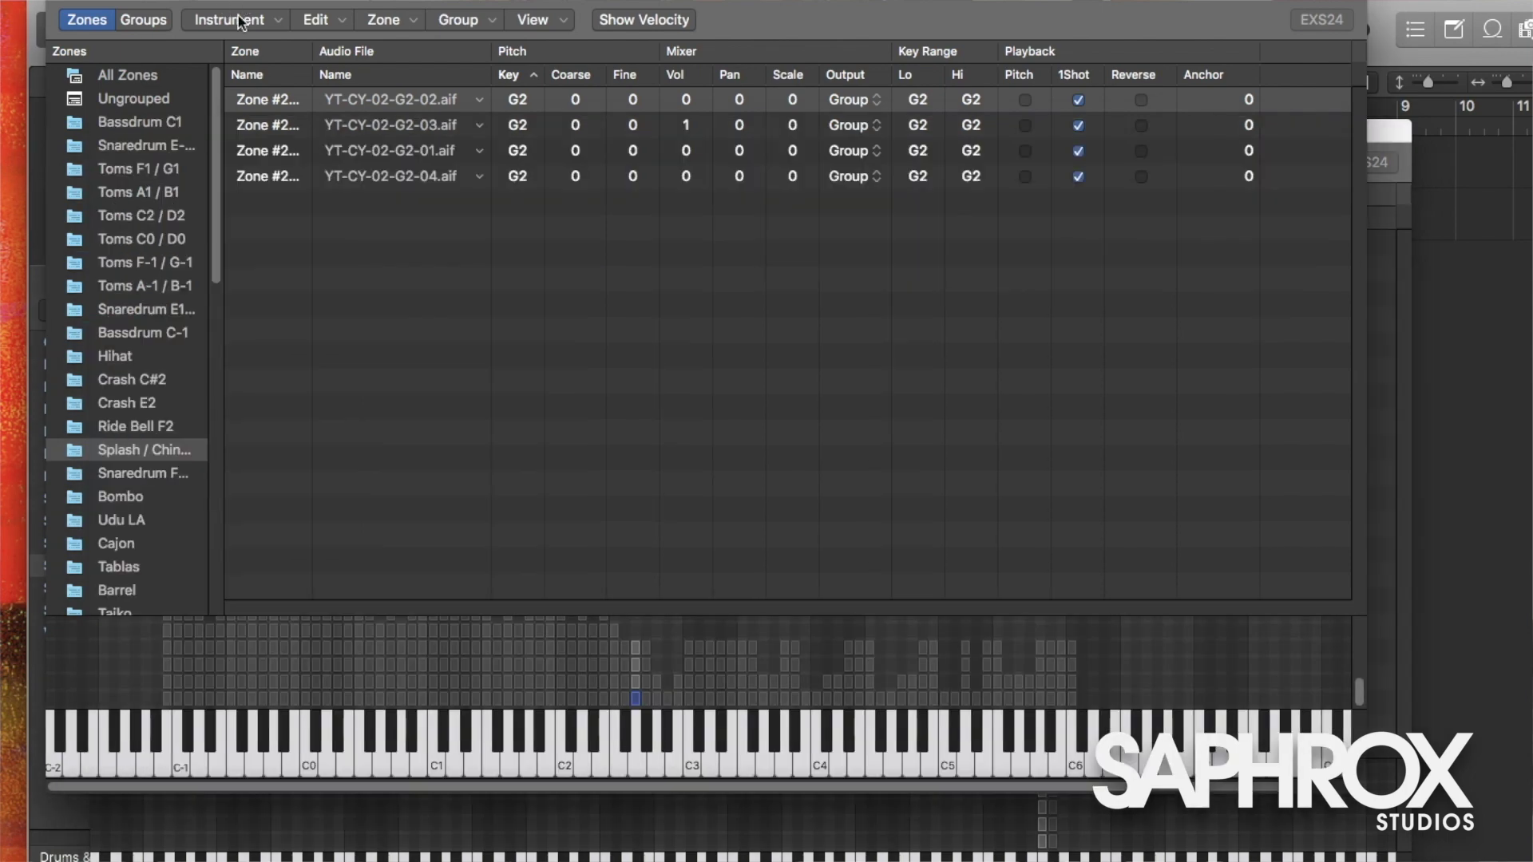
click(160, 476)
click(157, 452)
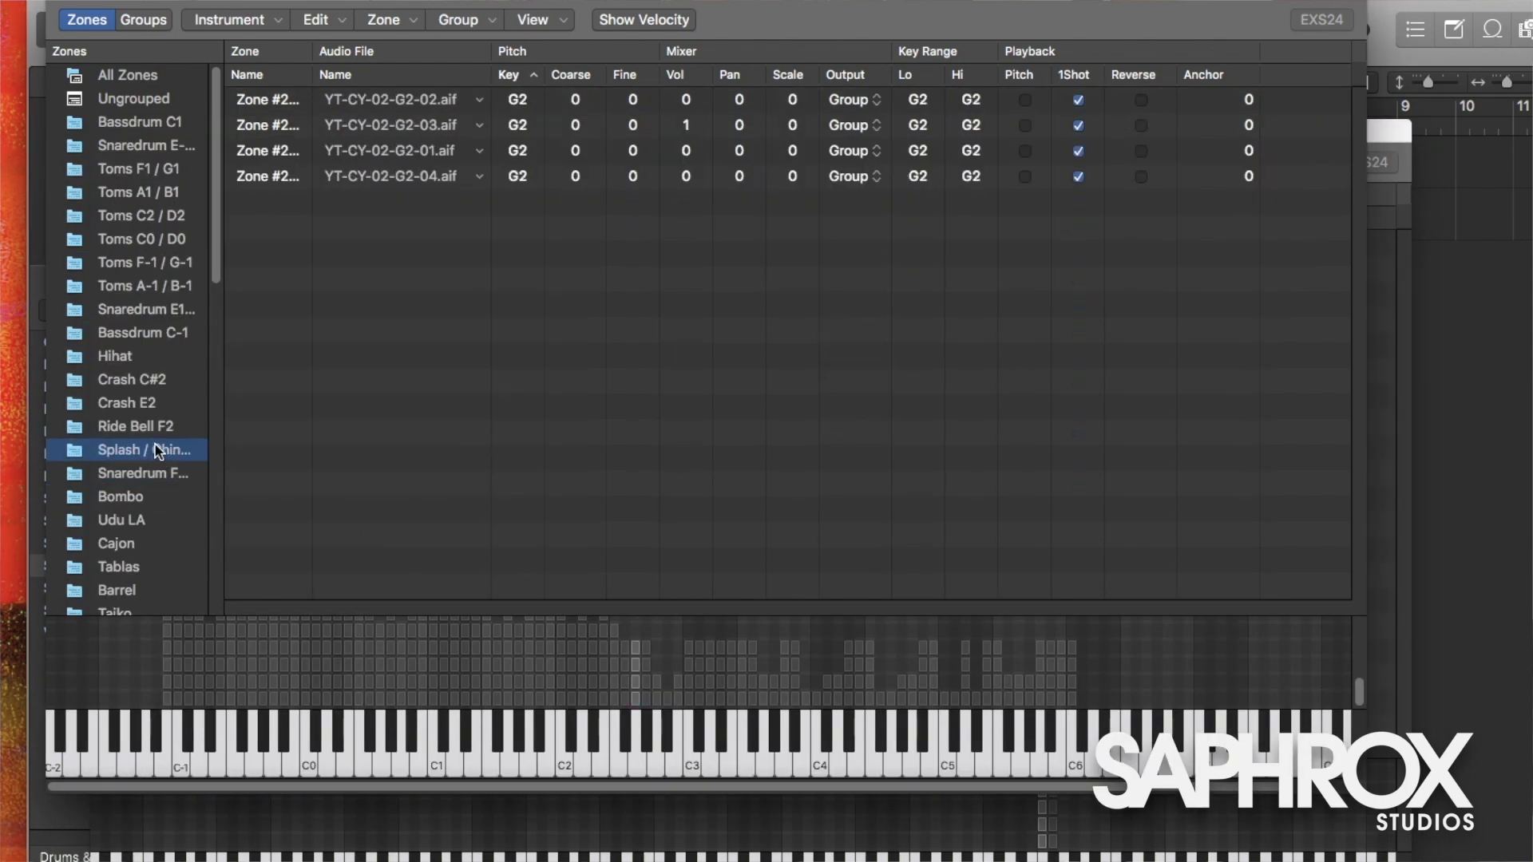
drag(276, 6, 811, 39)
click(181, 437)
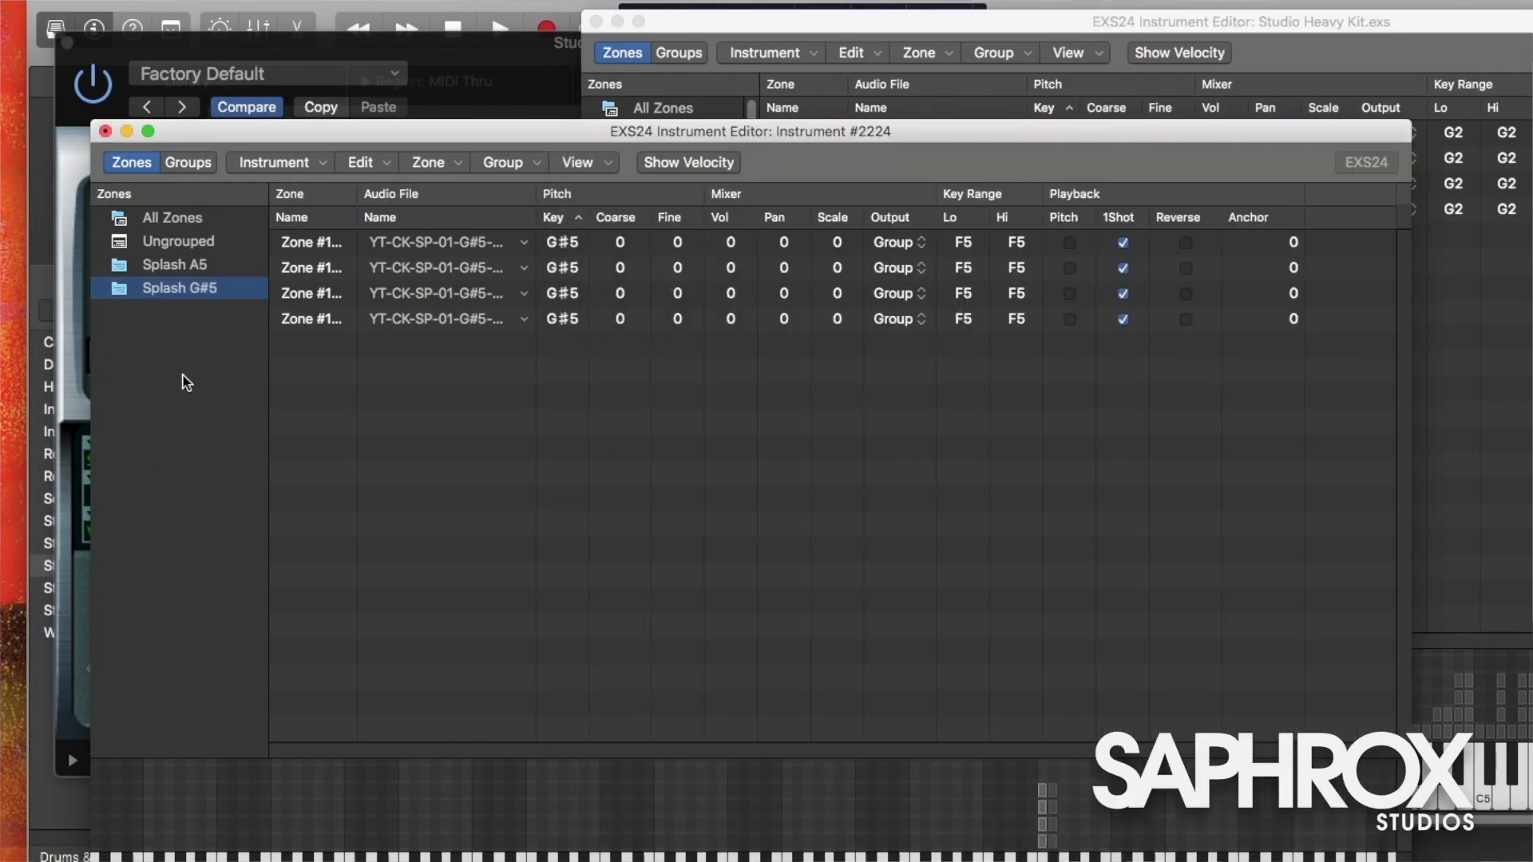
key(super+v)
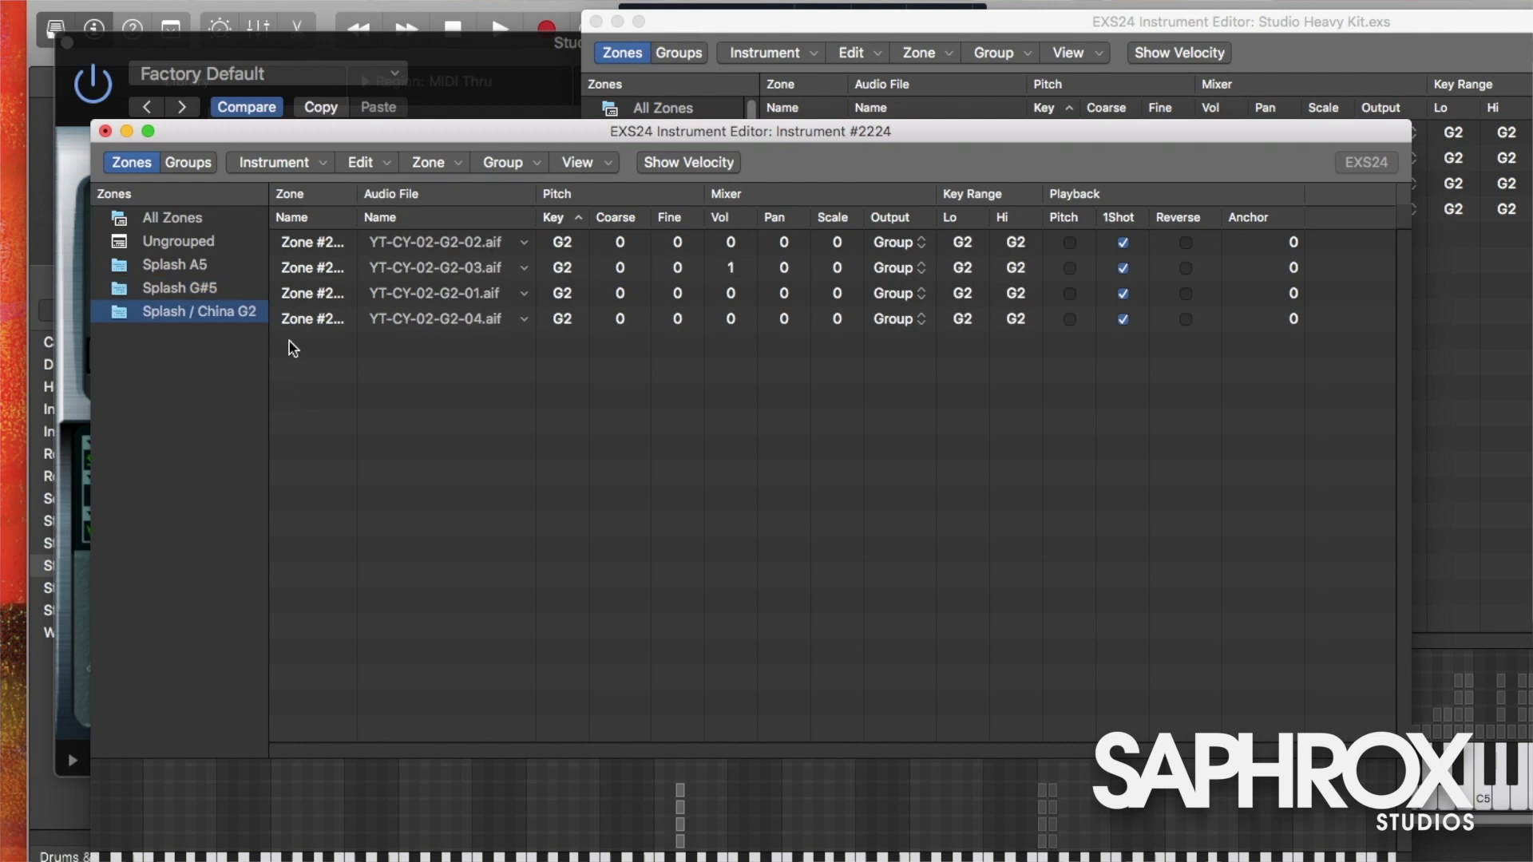
Drag the Crash Cymbal 15 group from Studio Heavy Kit into Instrument #2224.
drag(683, 30, 323, 0)
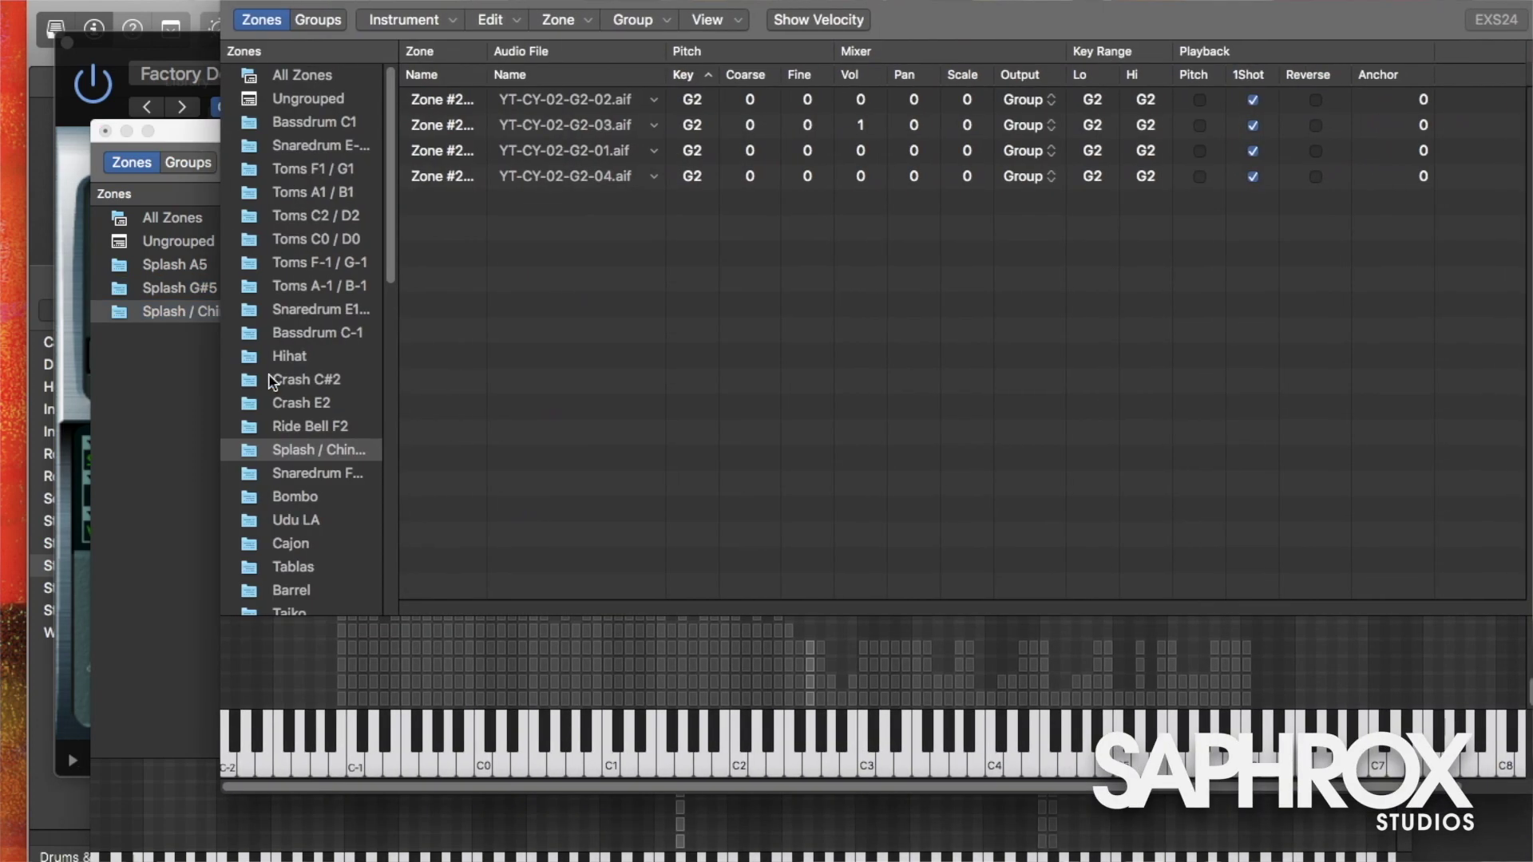
scroll(303, 447, down, 10)
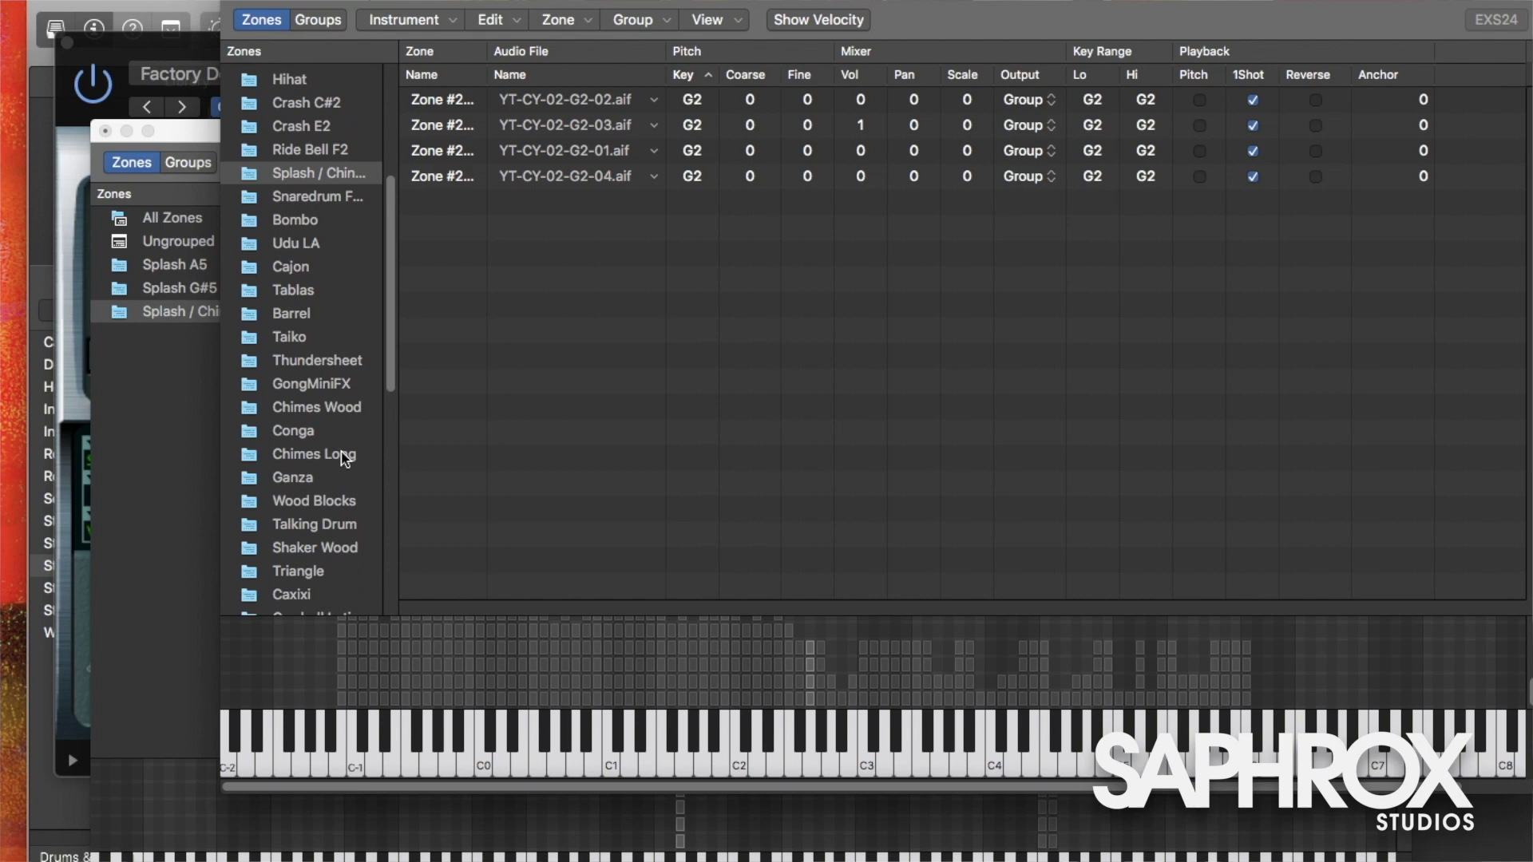
scroll(340, 456, down, 3)
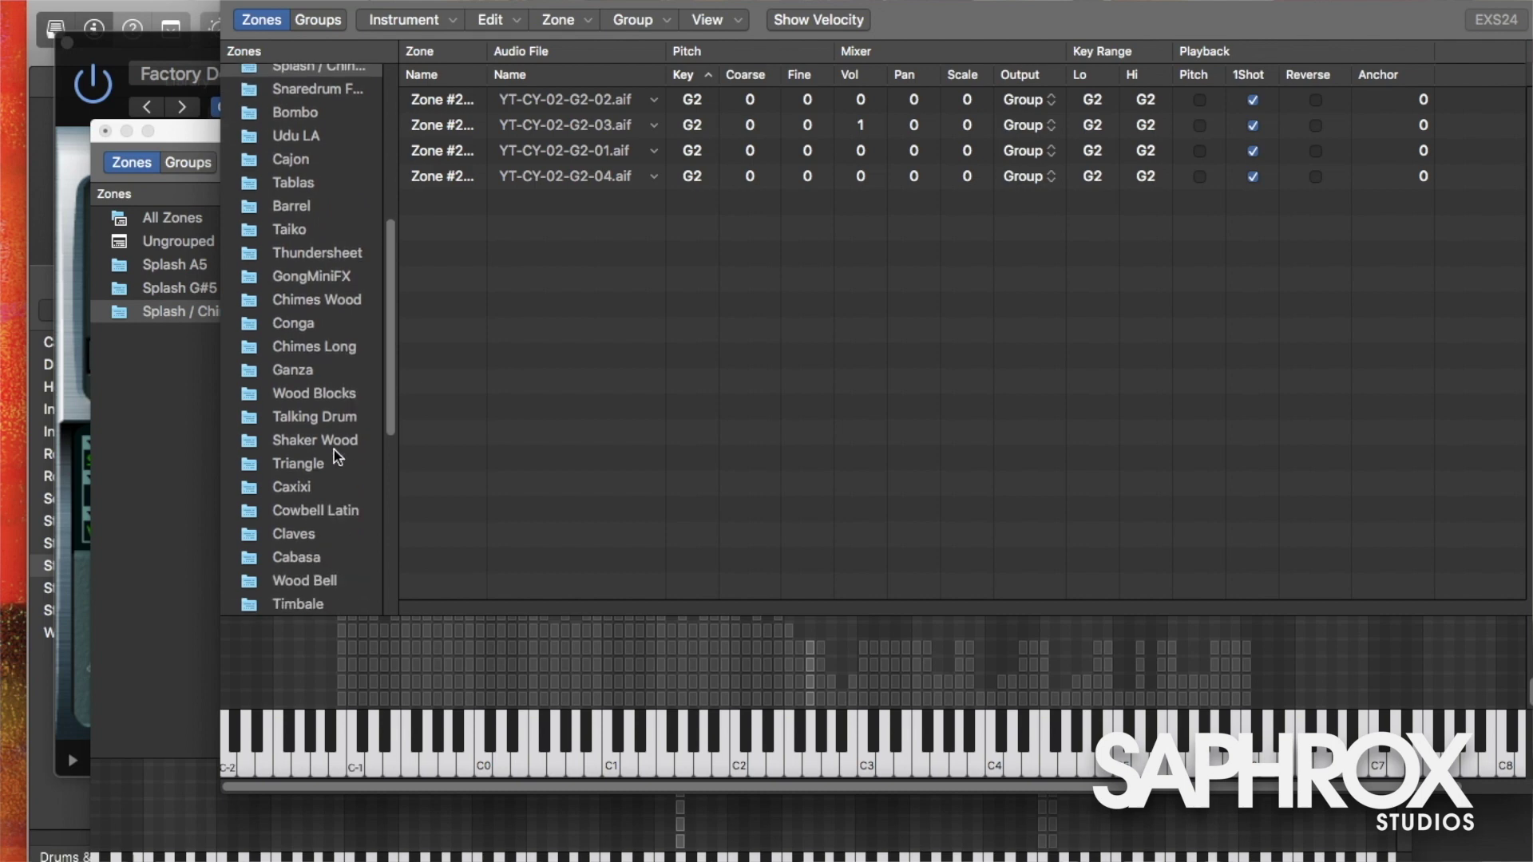
scroll(336, 452, down, 5)
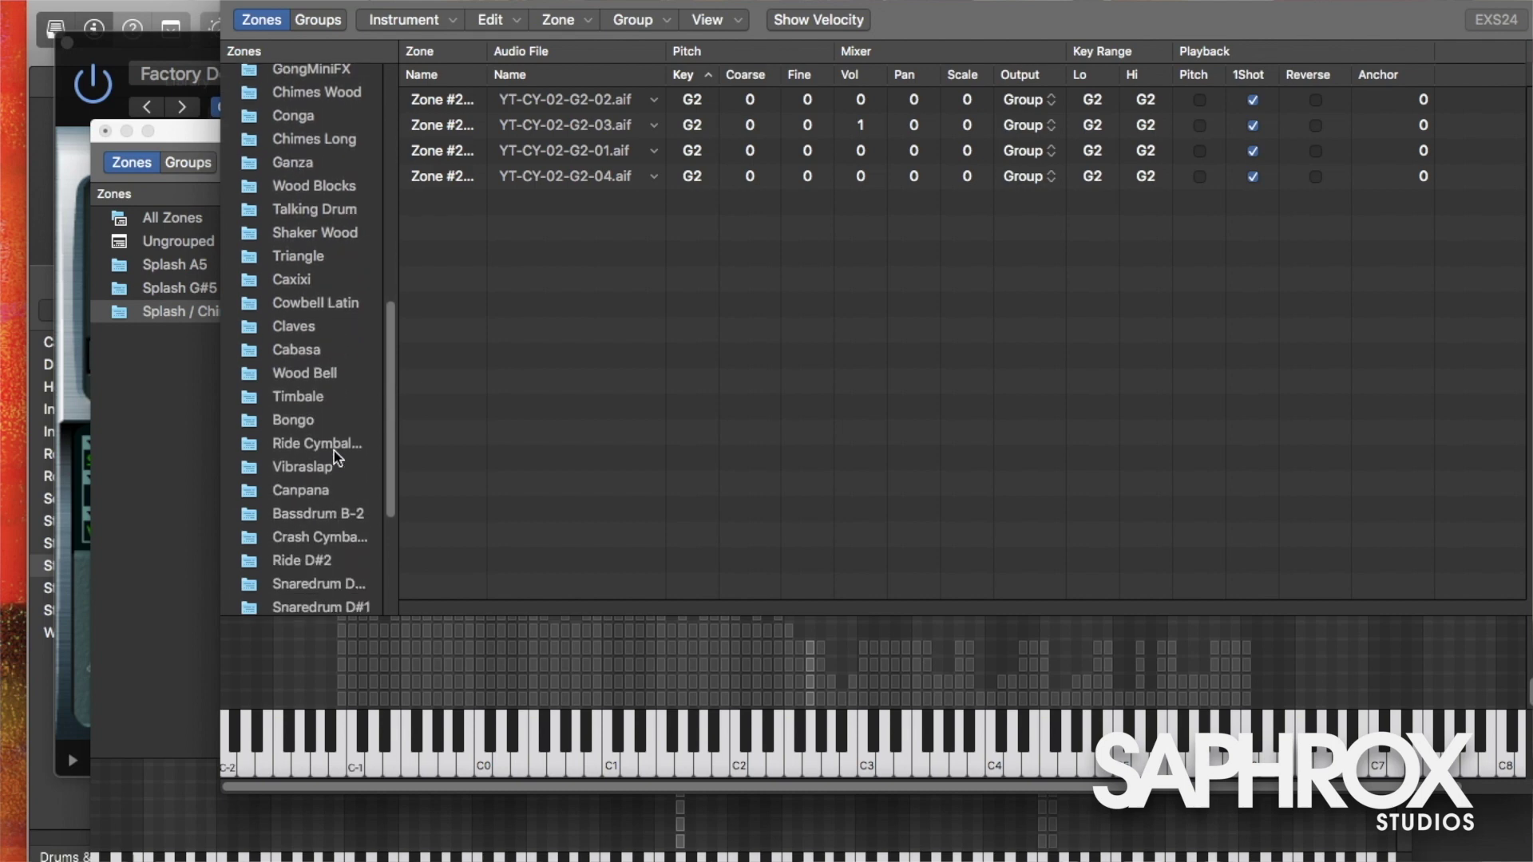
click(320, 530)
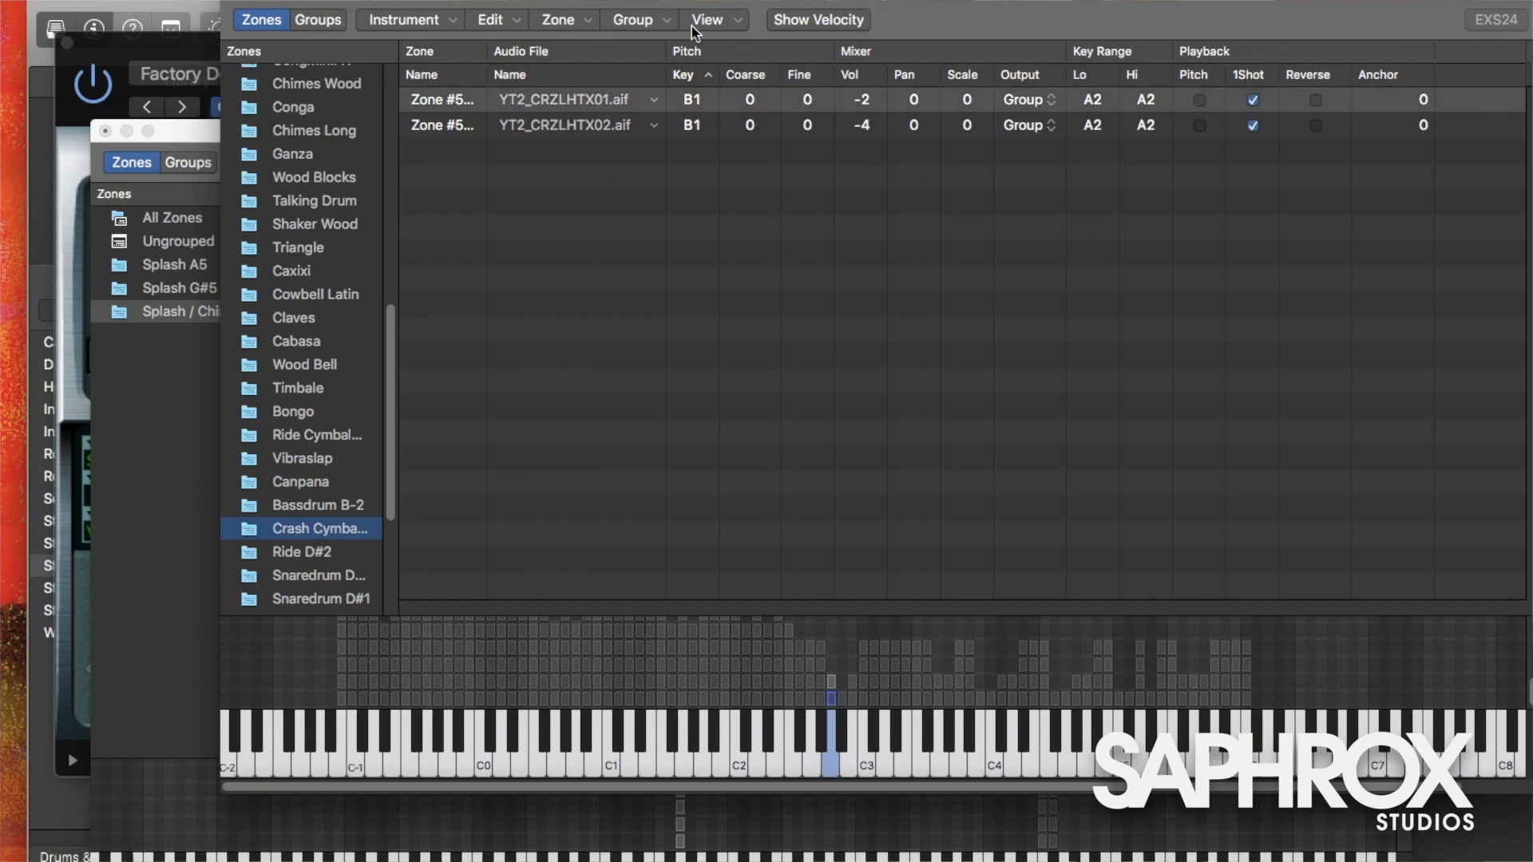
click(314, 503)
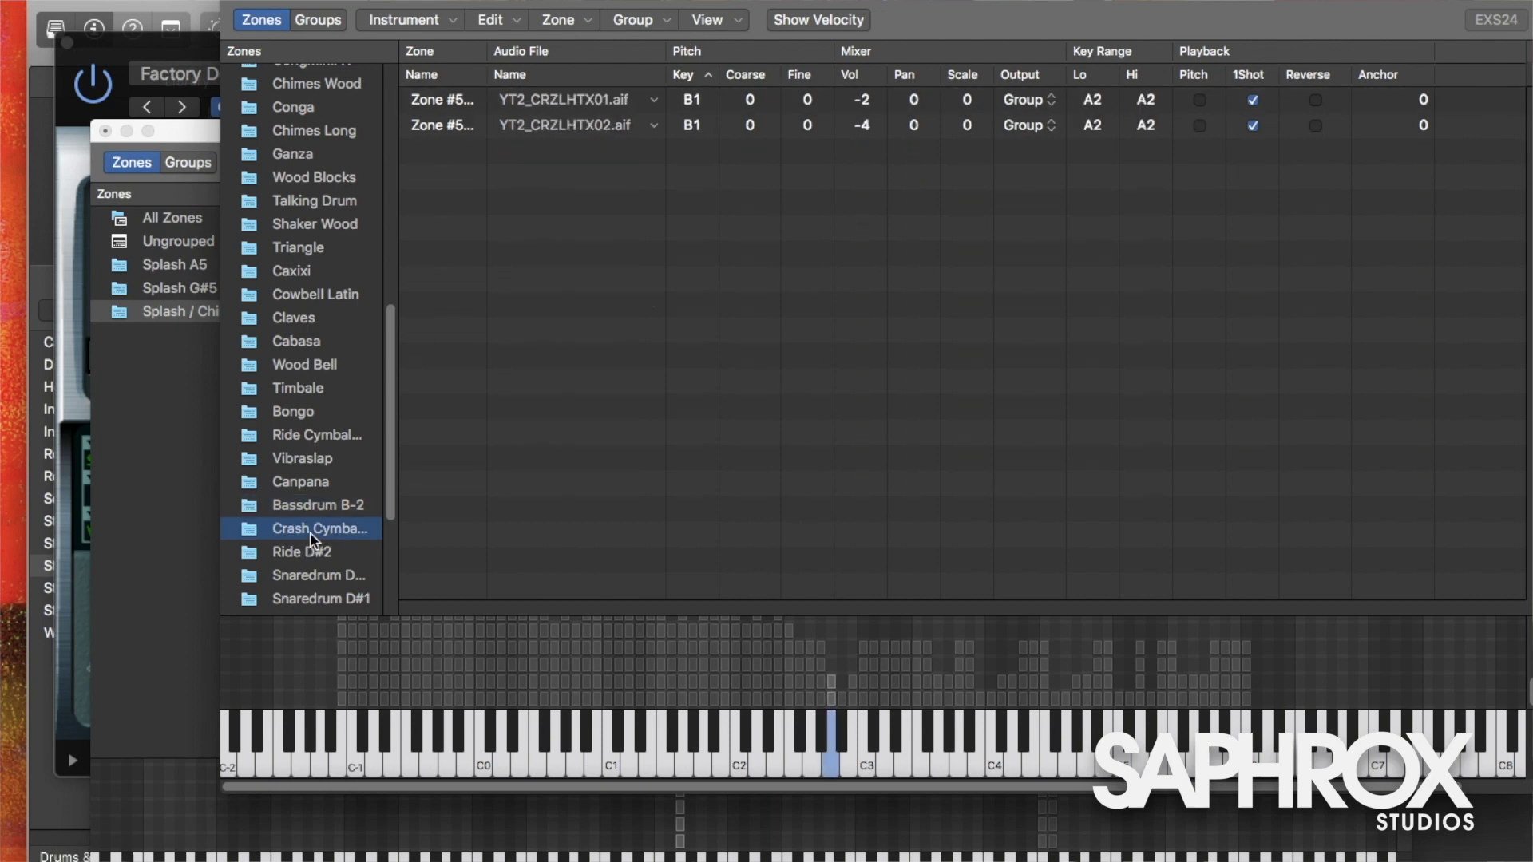
drag(137, 402, 189, 403)
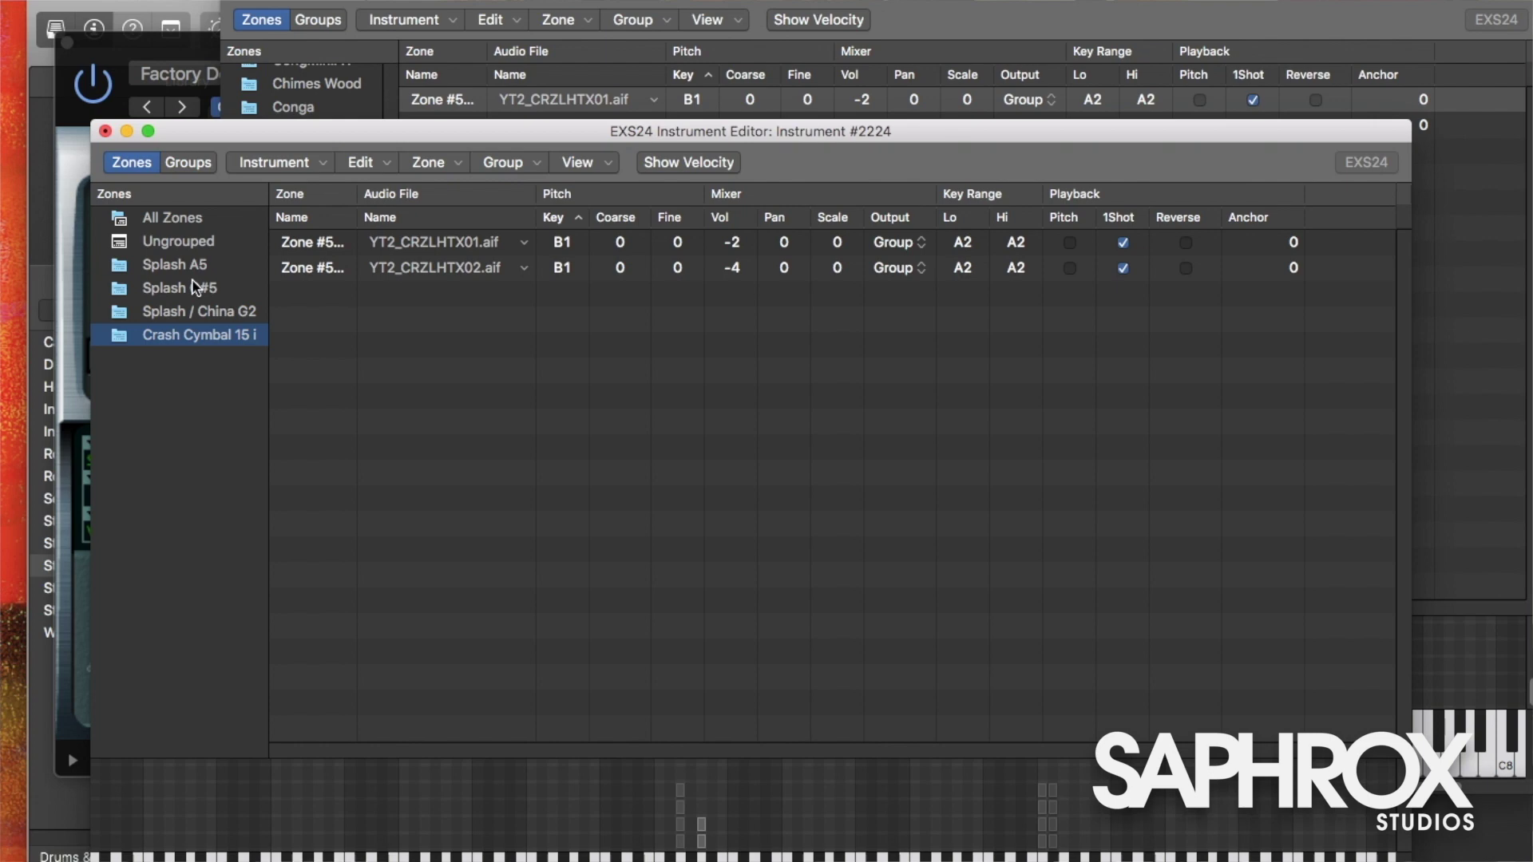
drag(424, 6, 295, 170)
click(485, 42)
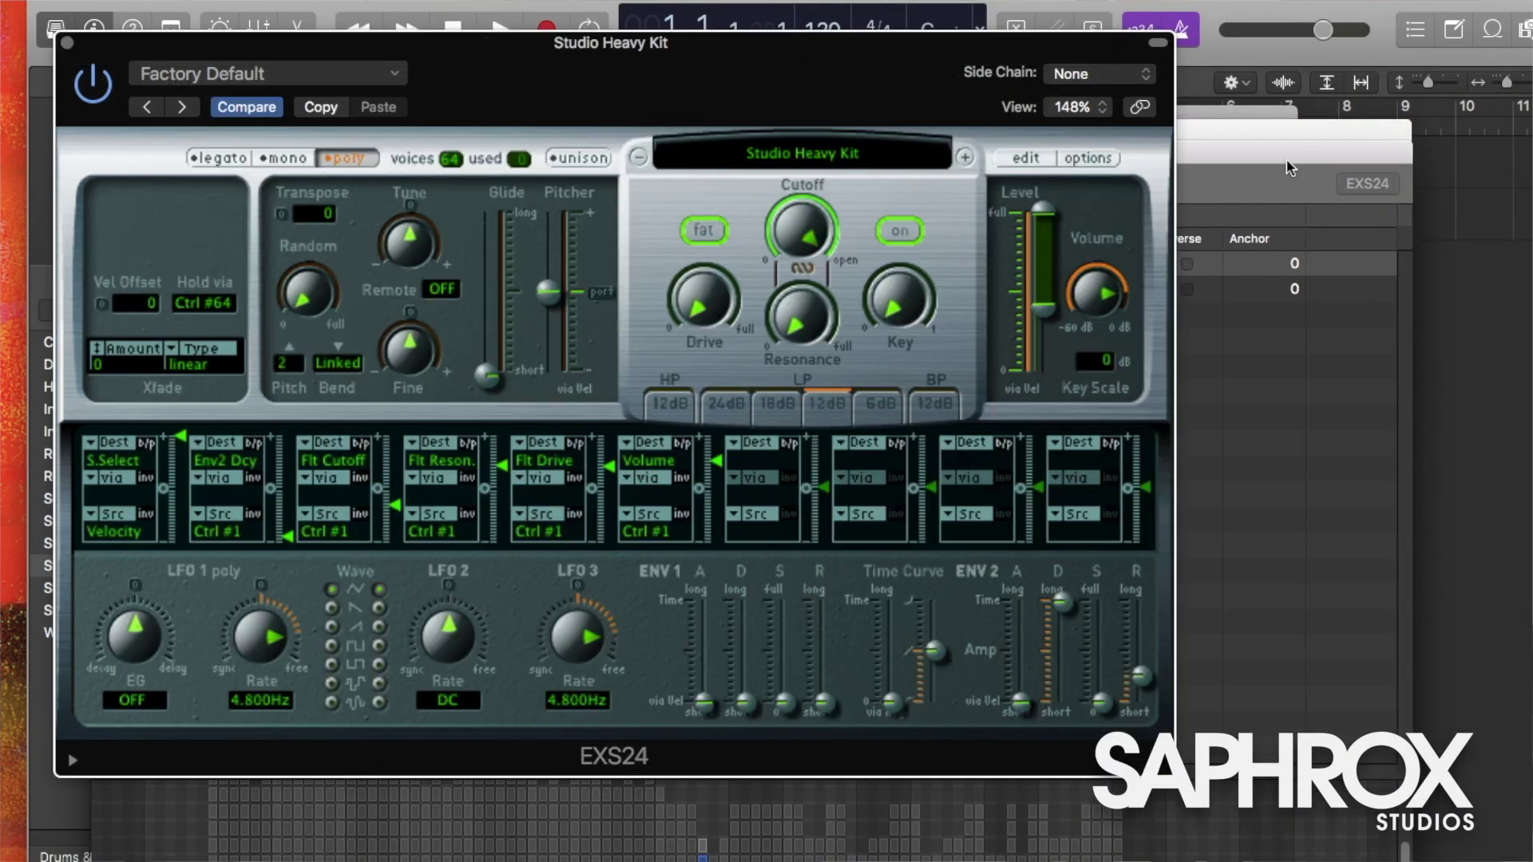
Close the Studio Heavy Kit editor and choose Instrument #2224 from the EXS24 instrument menu.
click(1280, 135)
drag(676, 132, 1073, 100)
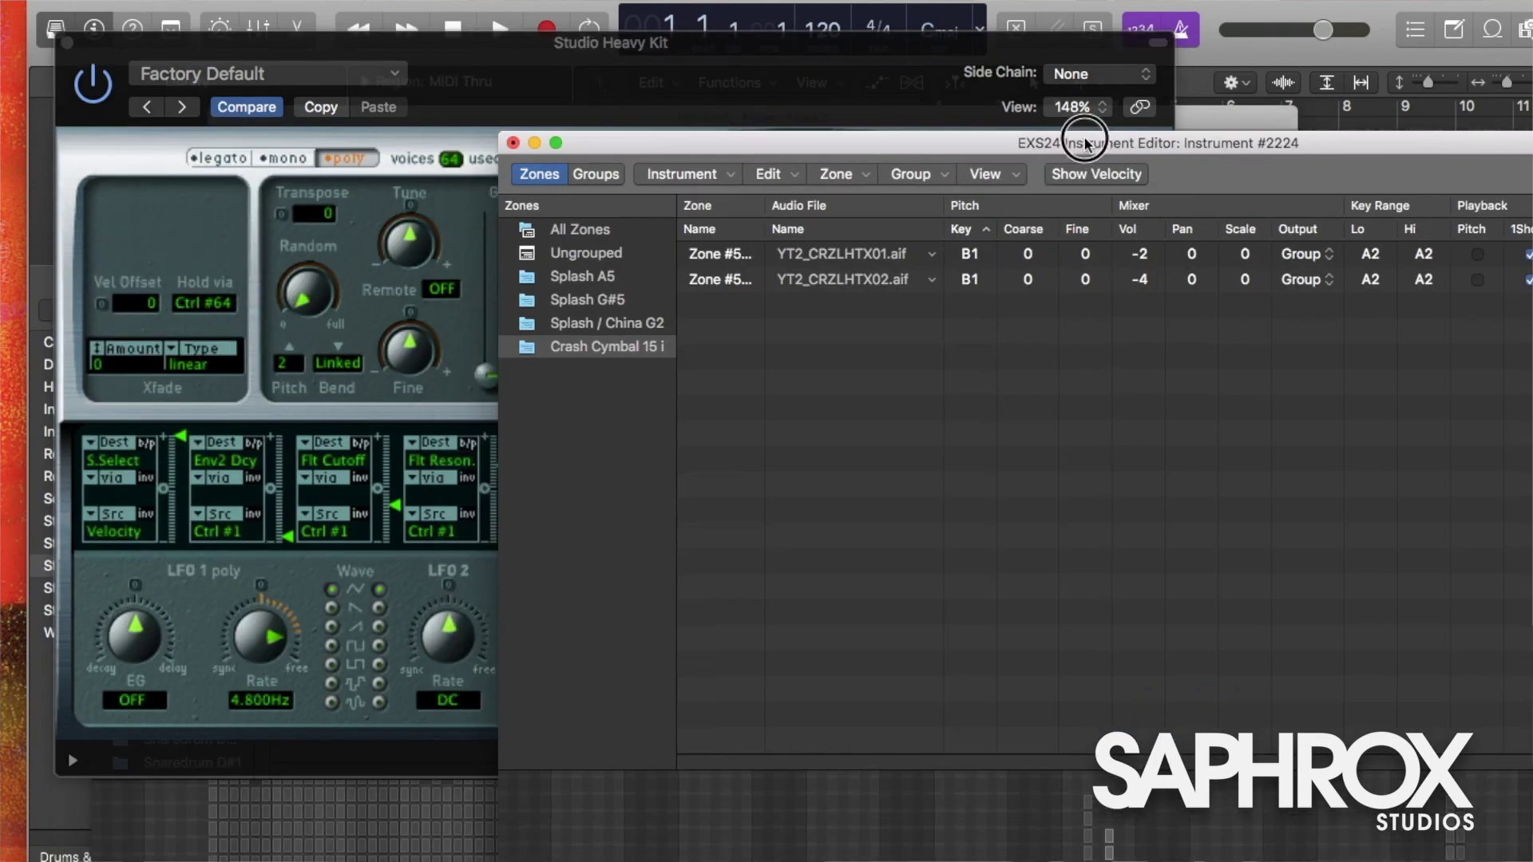
click(56, 801)
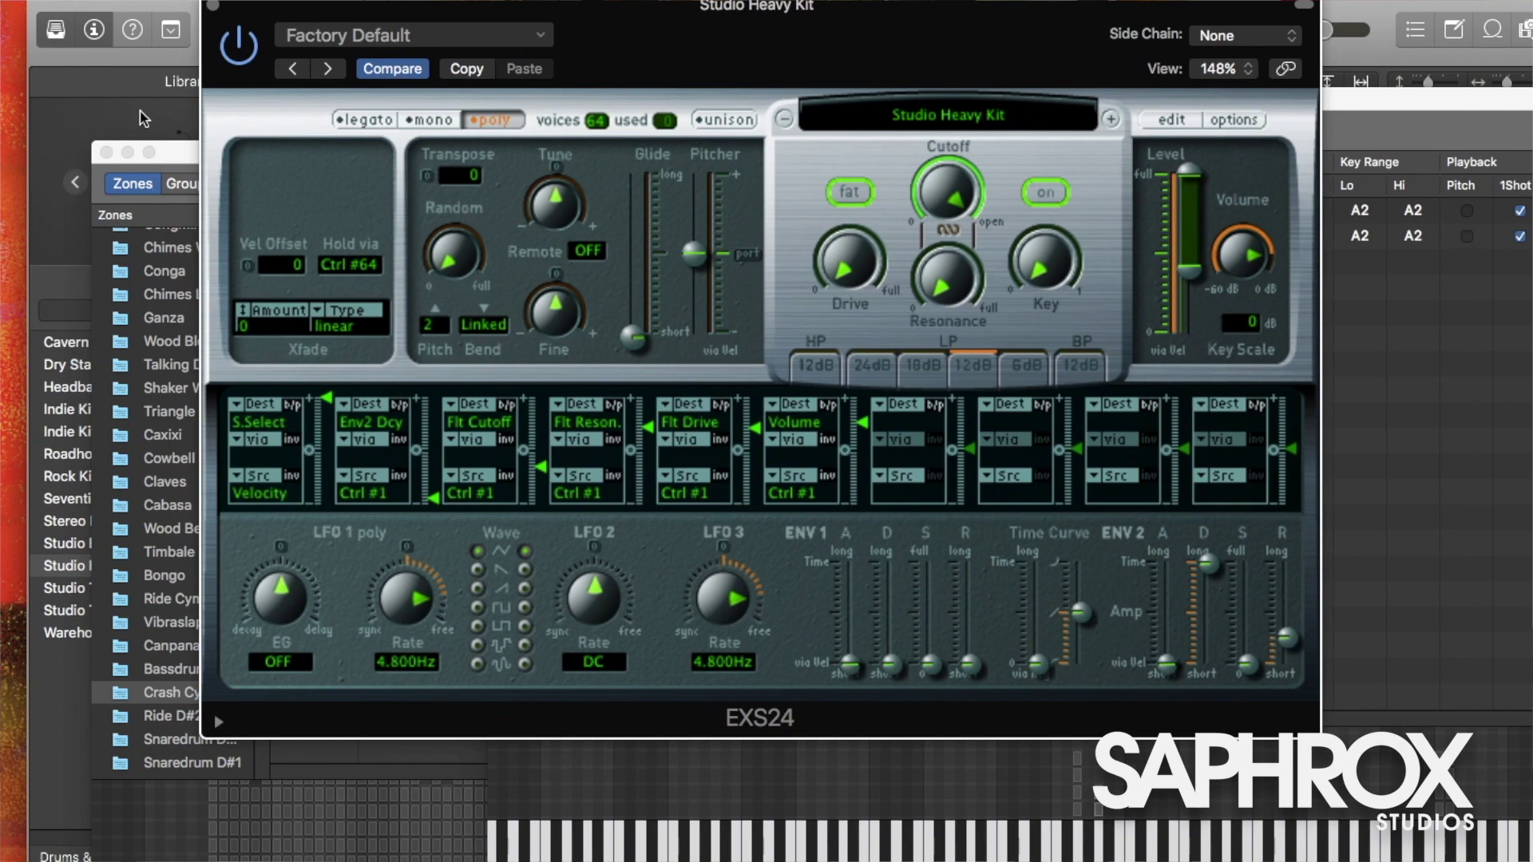
click(136, 160)
click(106, 153)
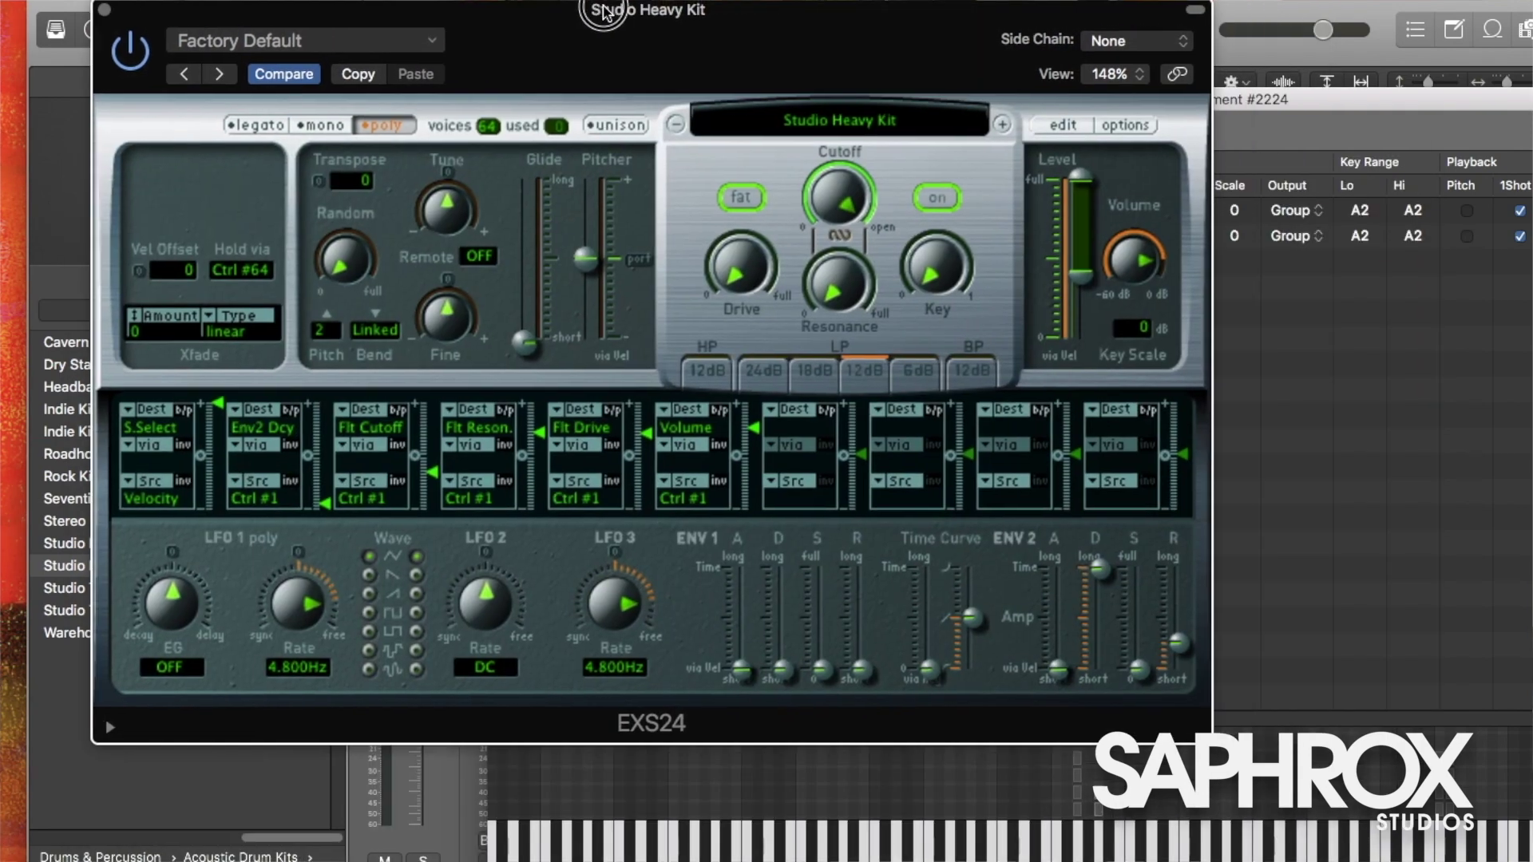
drag(727, 10, 601, 16)
click(906, 123)
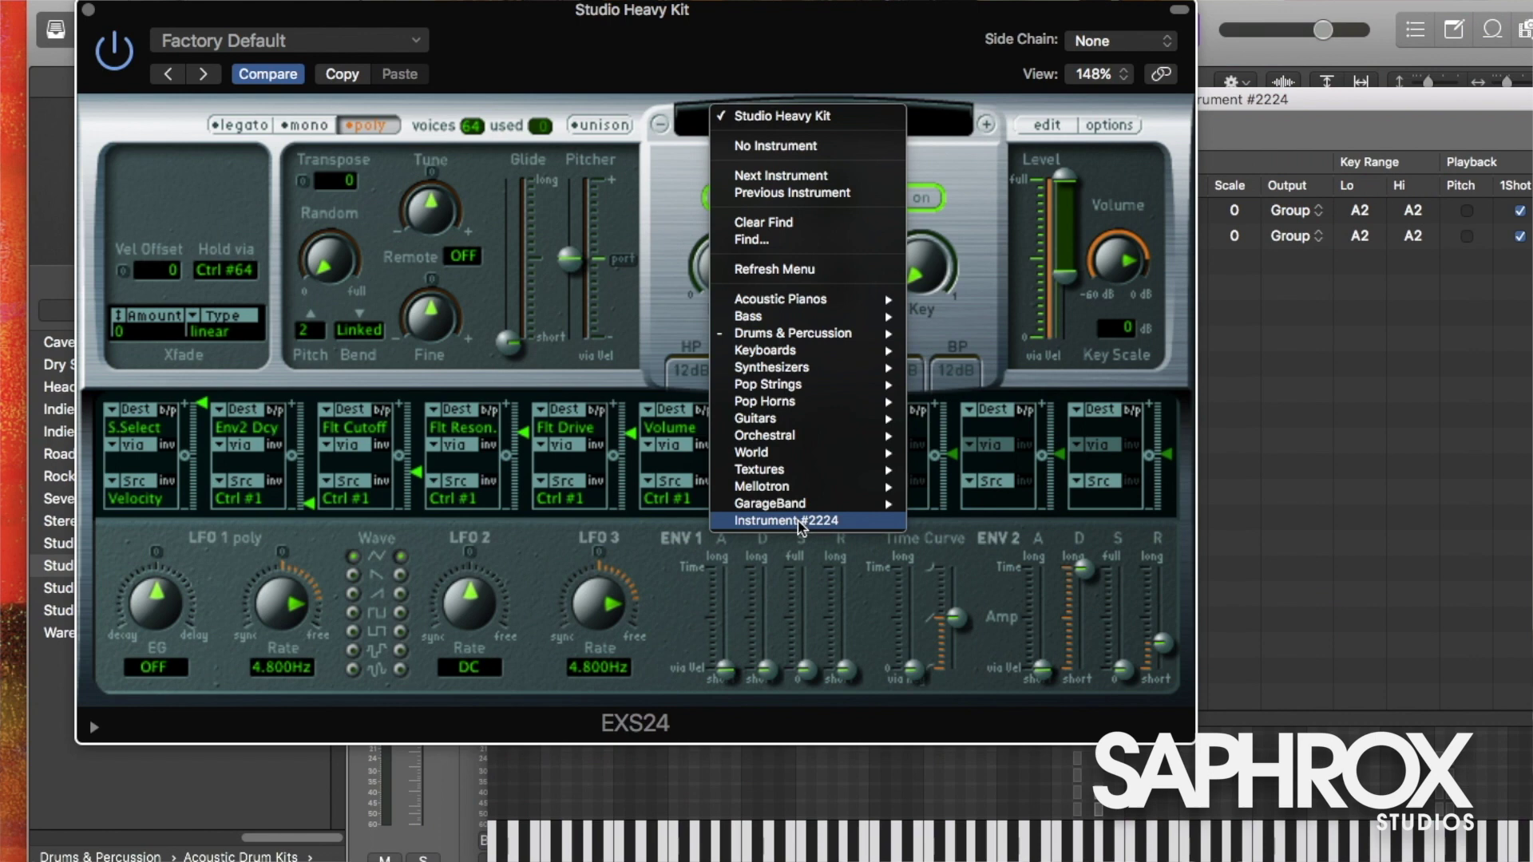
click(801, 522)
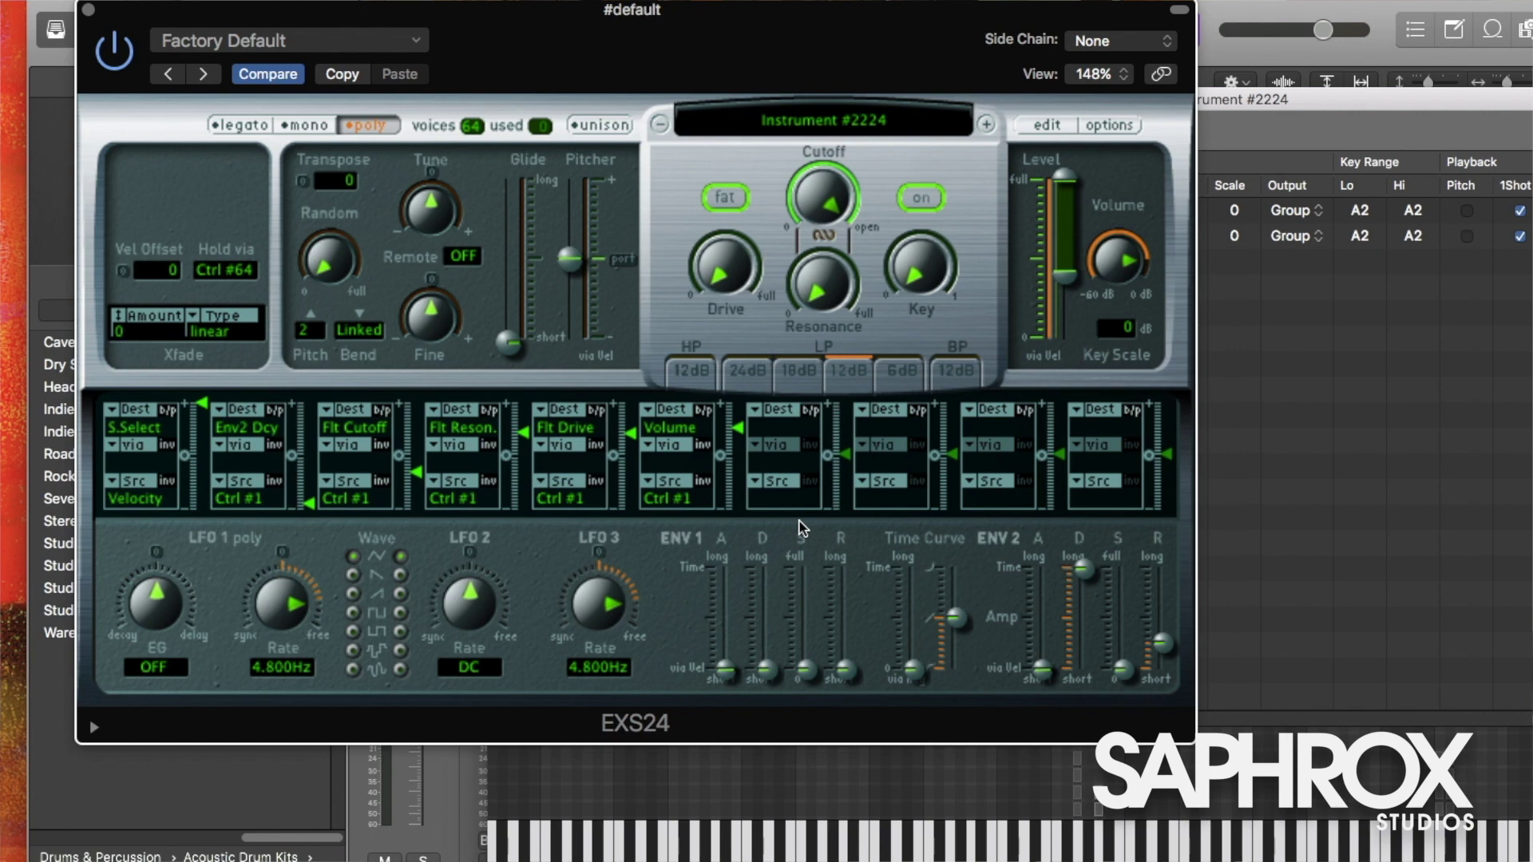
Bring the Instrument #2224 editor forward to save it as 'Additional Cymbals For SoCal.exs'.
click(1403, 100)
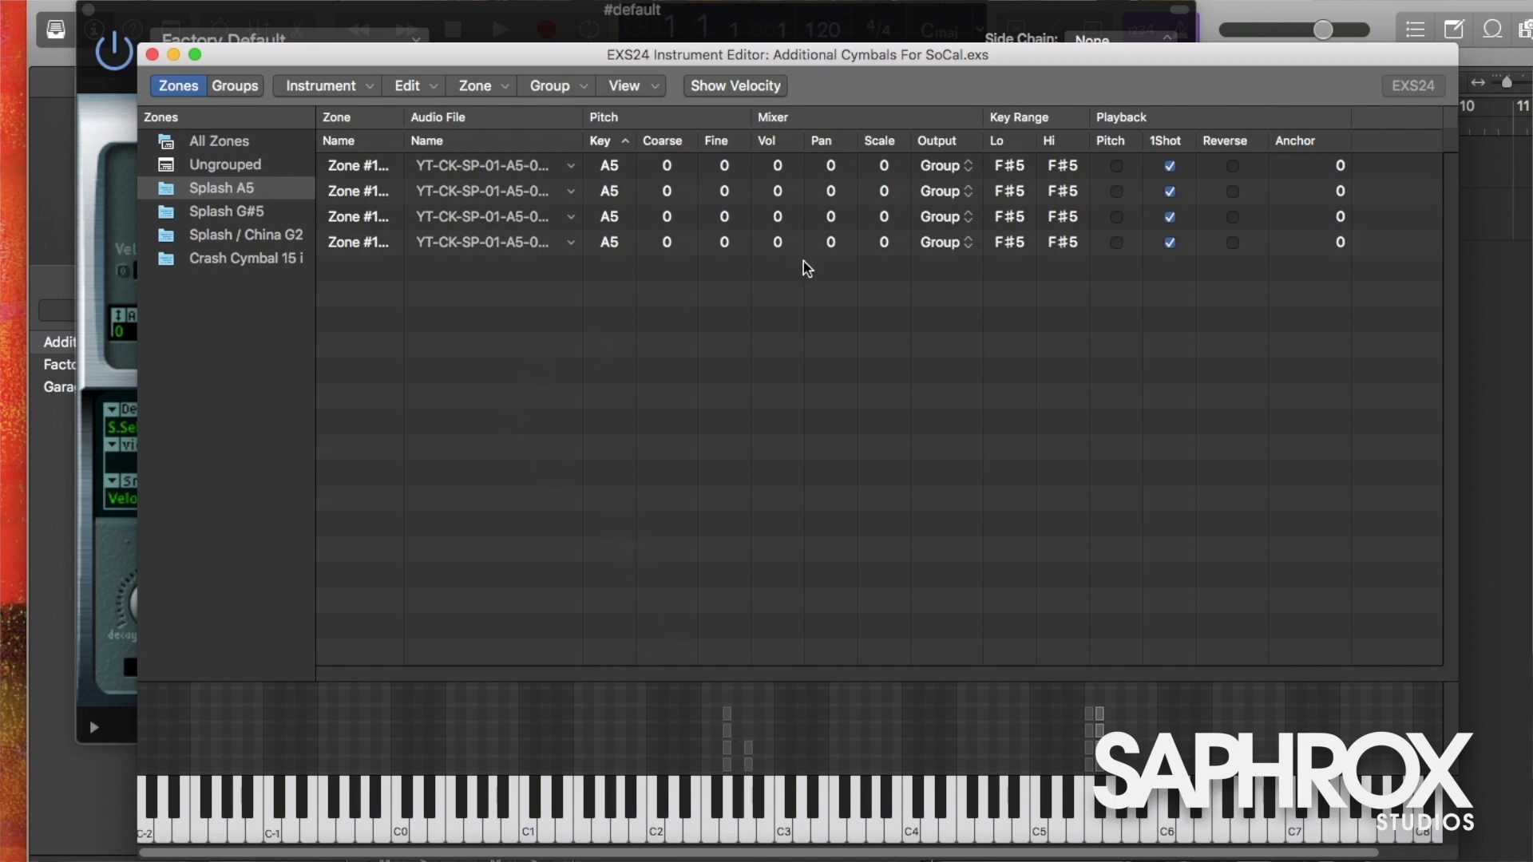
Adjust the zones' velocity ranges, raising the fourth zone to 51–85, then hide the velocity panel.
click(765, 88)
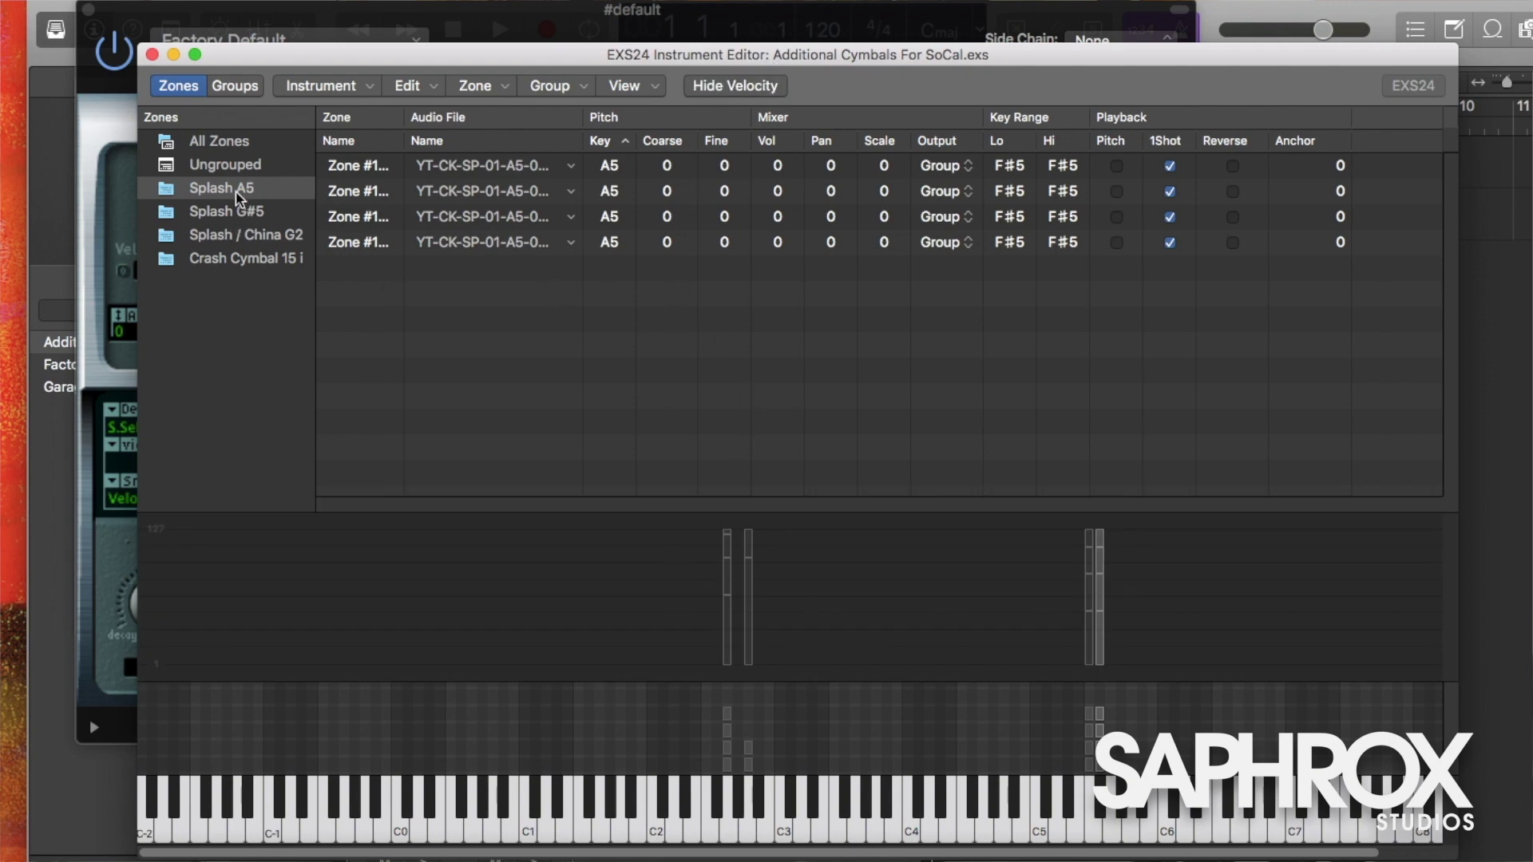
click(1100, 649)
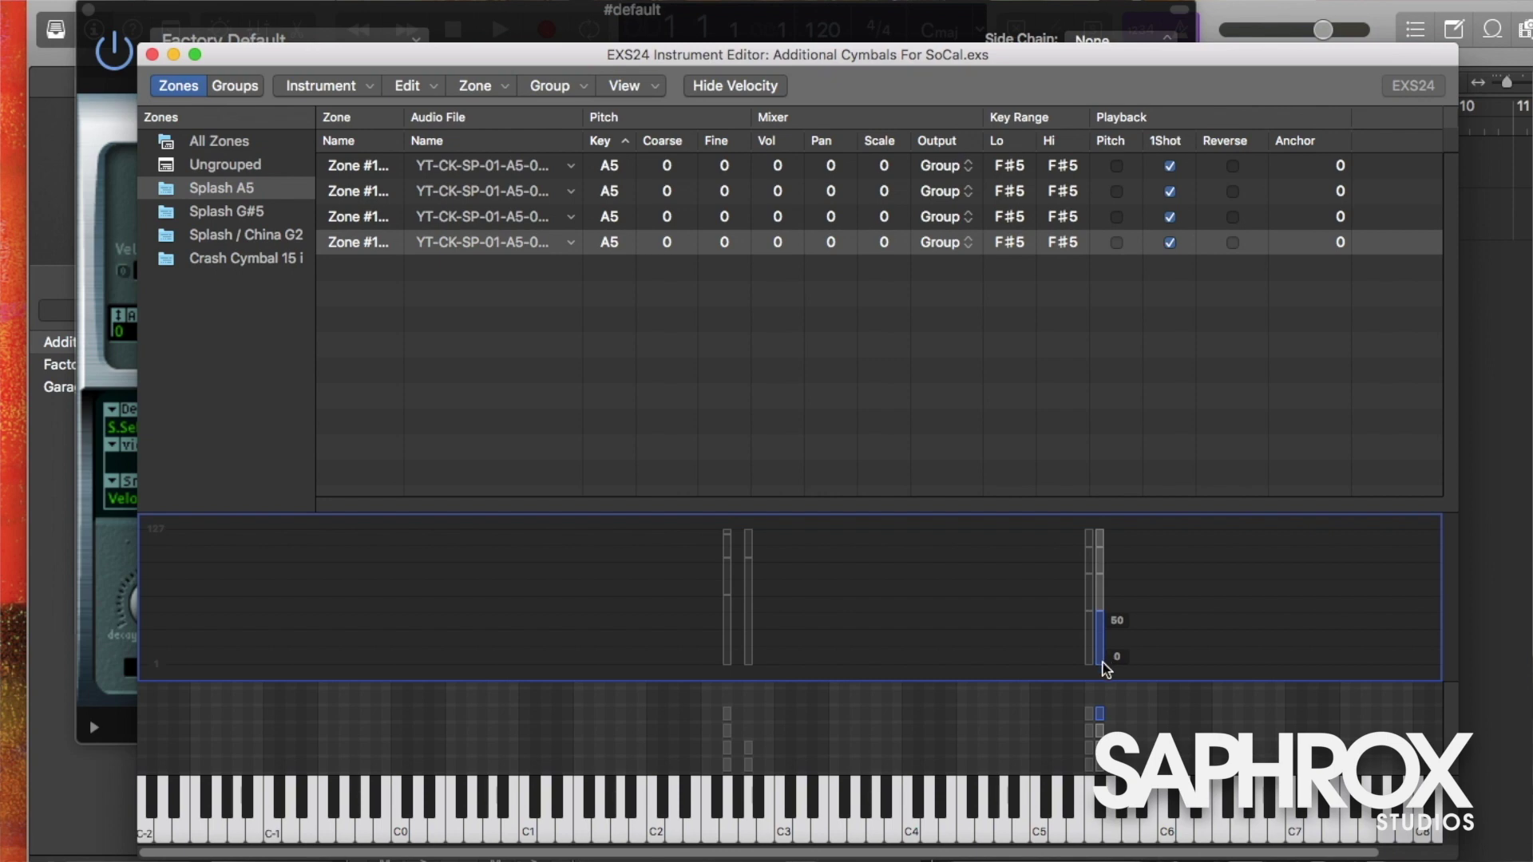
drag(1107, 654, 1104, 601)
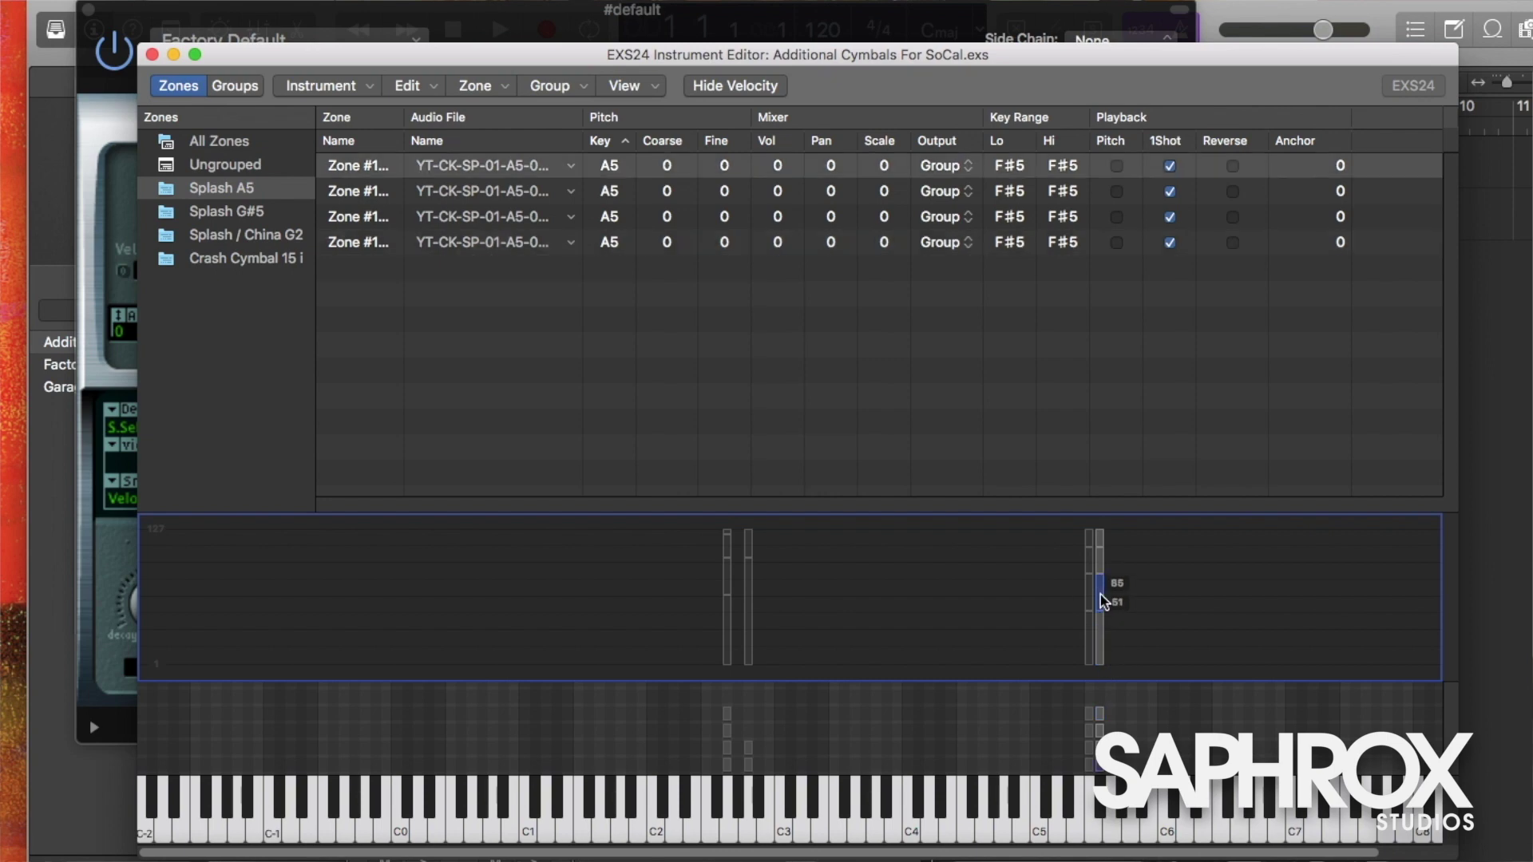
click(1105, 569)
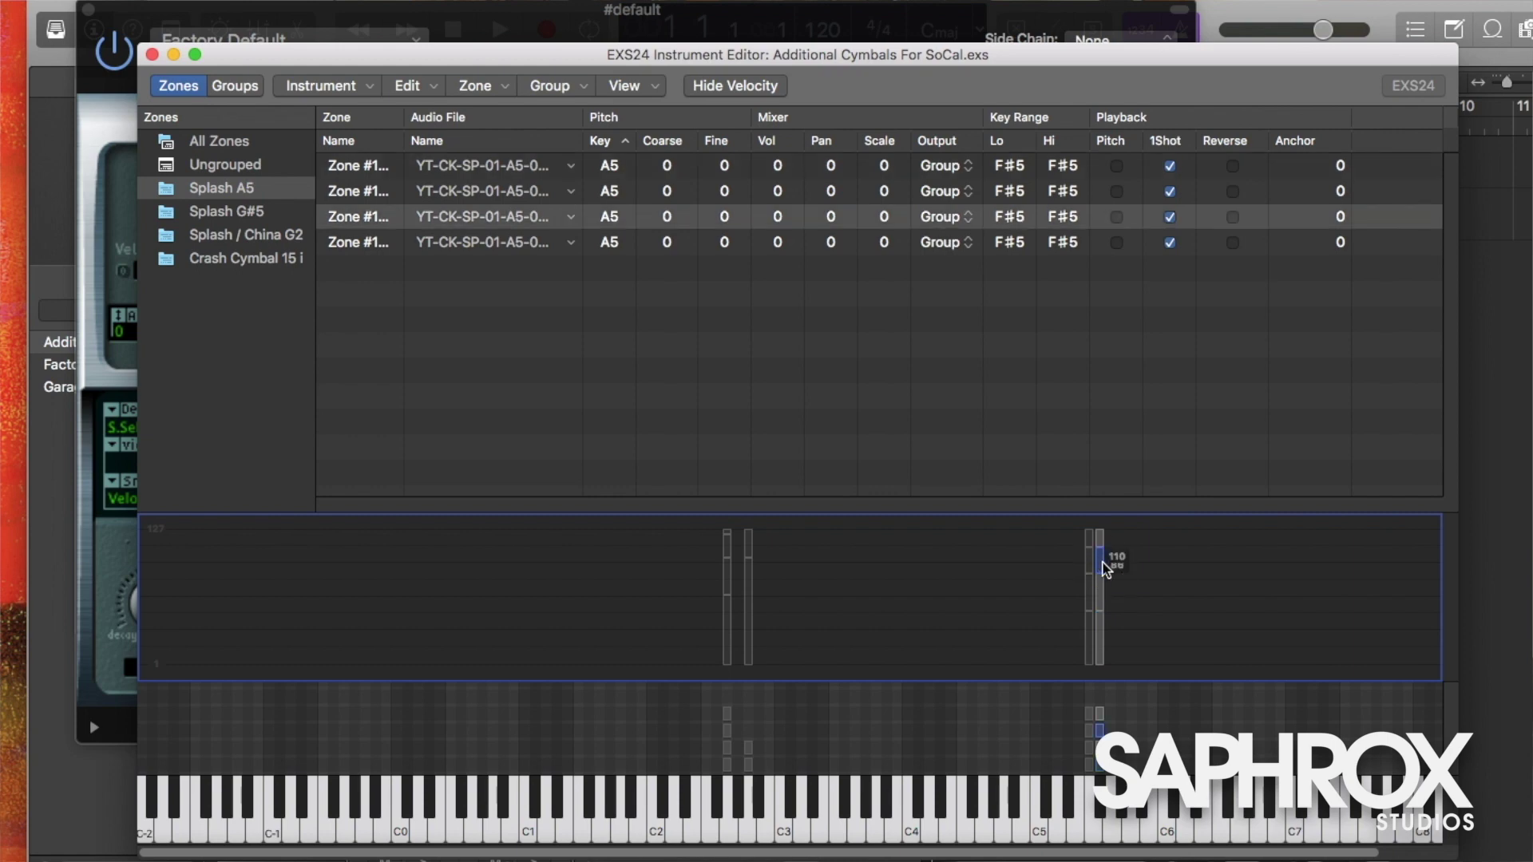
click(1101, 541)
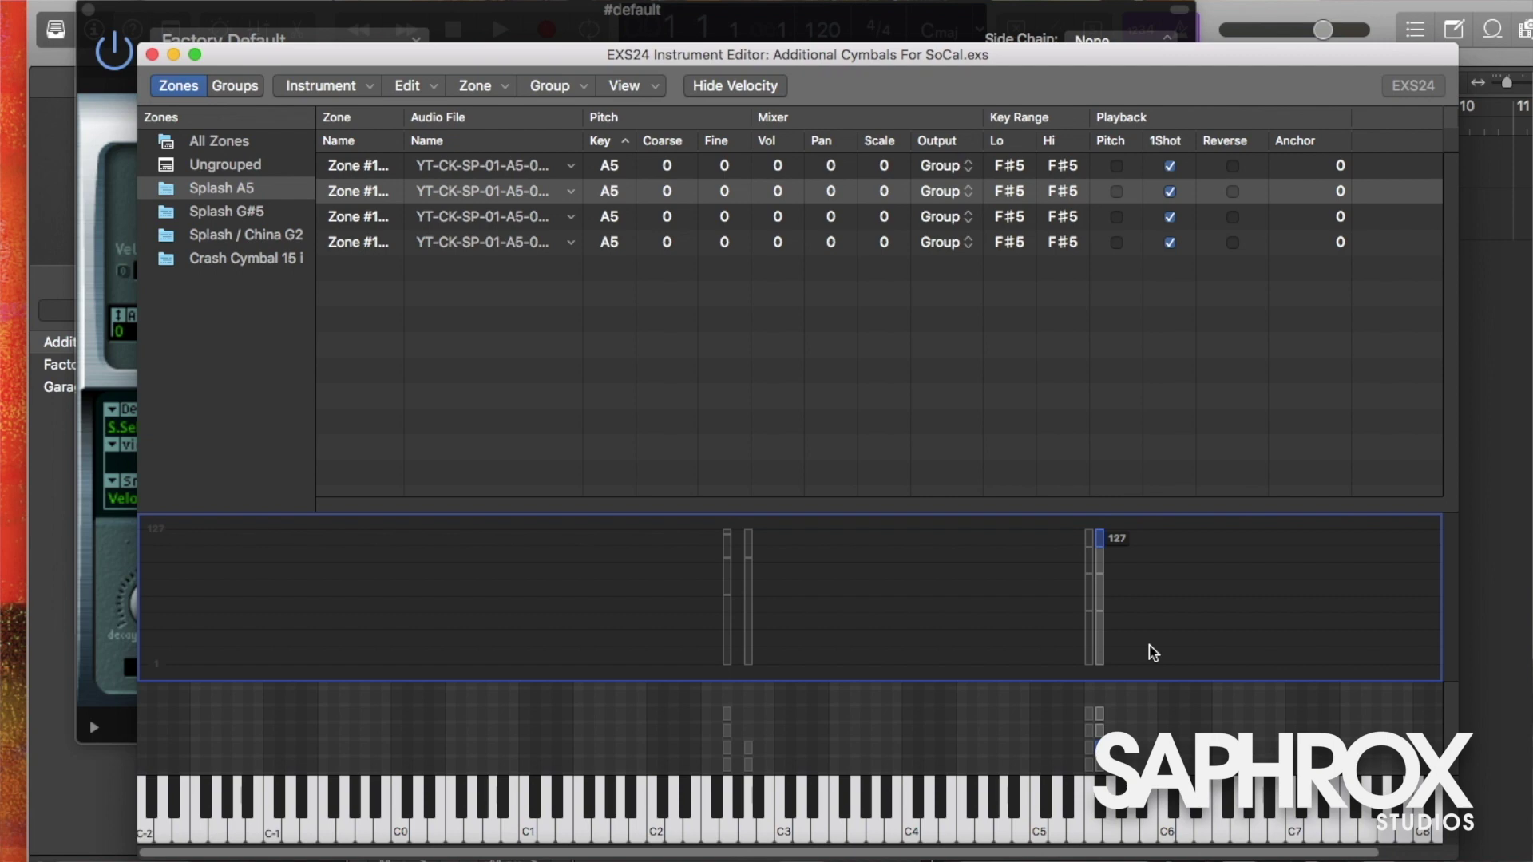
click(864, 661)
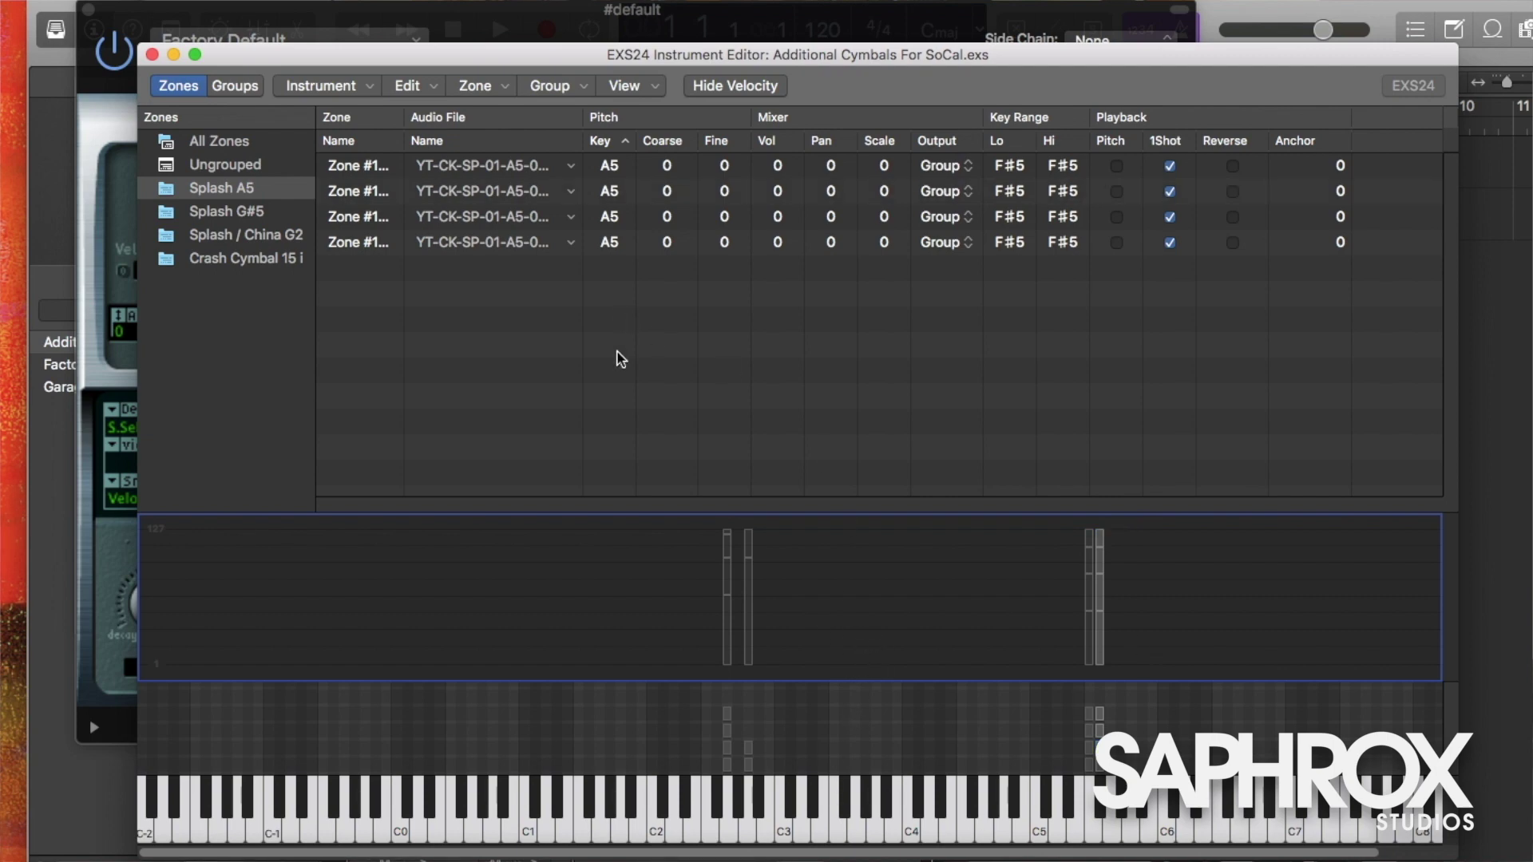
click(727, 86)
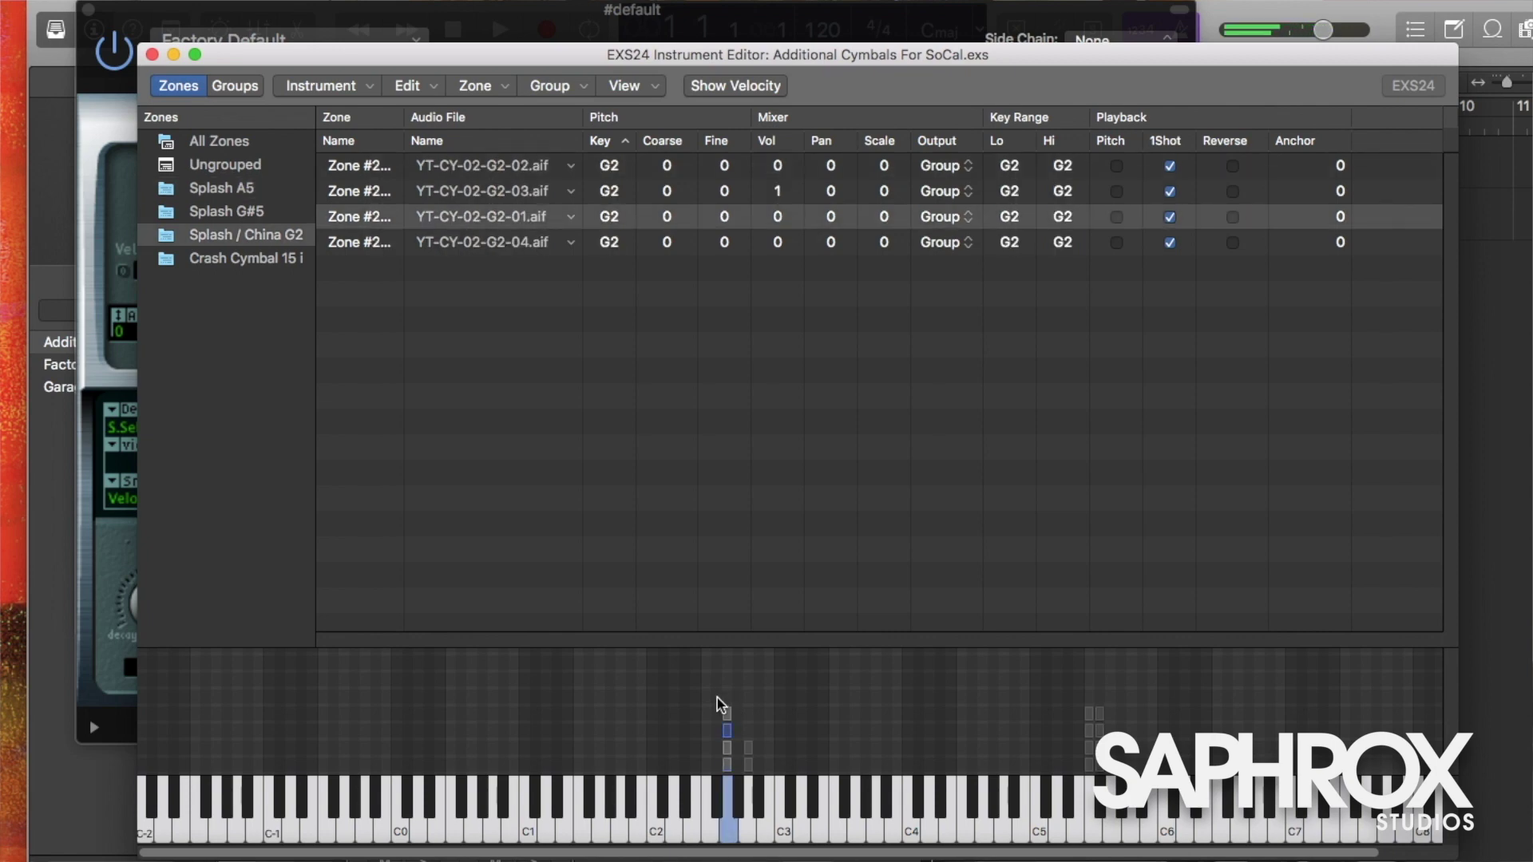
Move the four china zones from G2 and the crash zones from A2 onto A#2.
drag(710, 685, 728, 771)
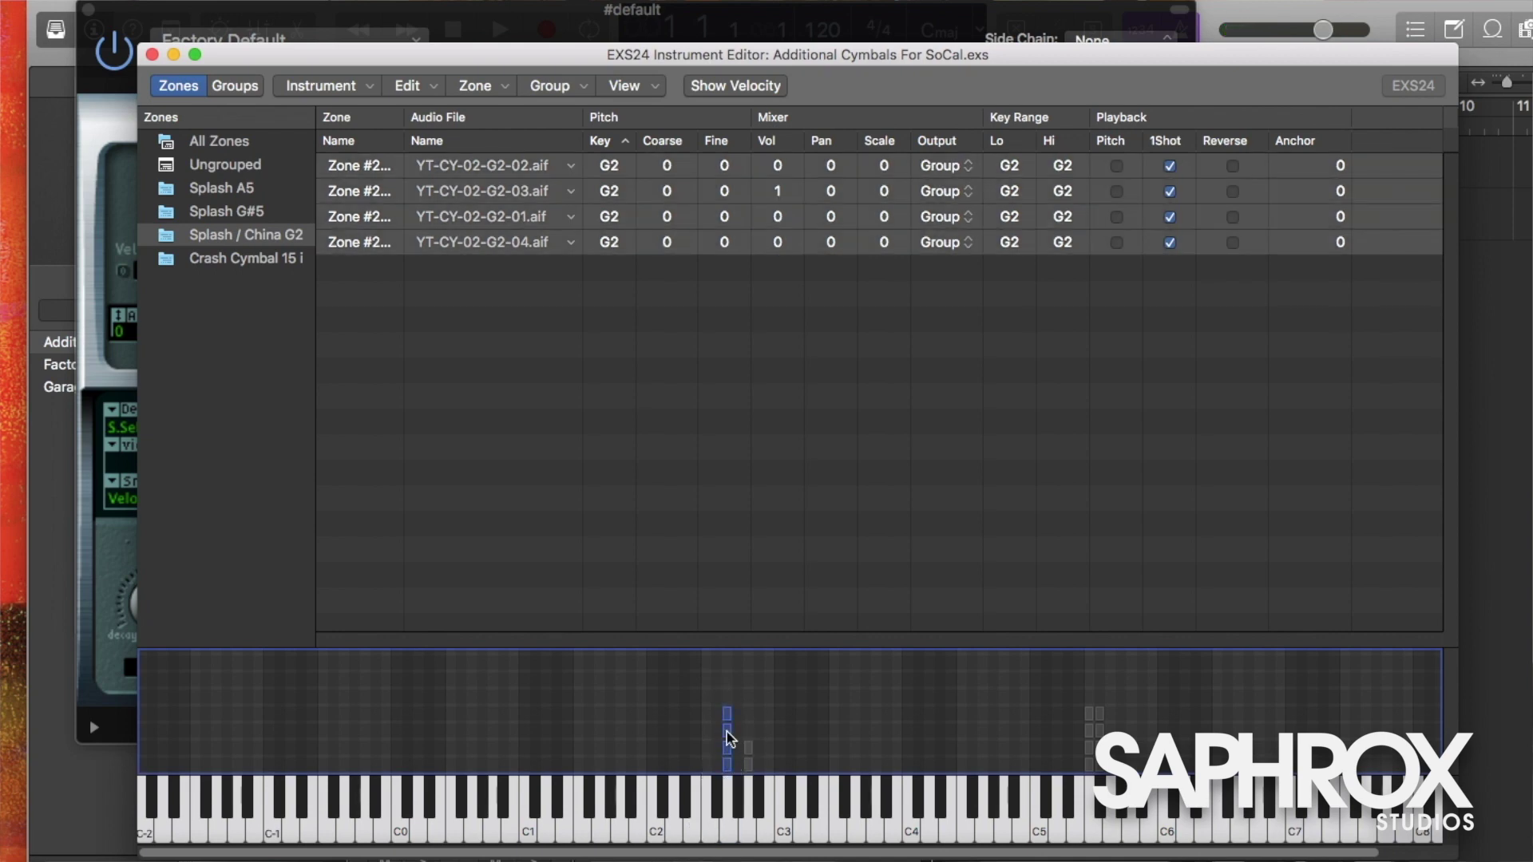
click(727, 732)
drag(727, 732, 759, 730)
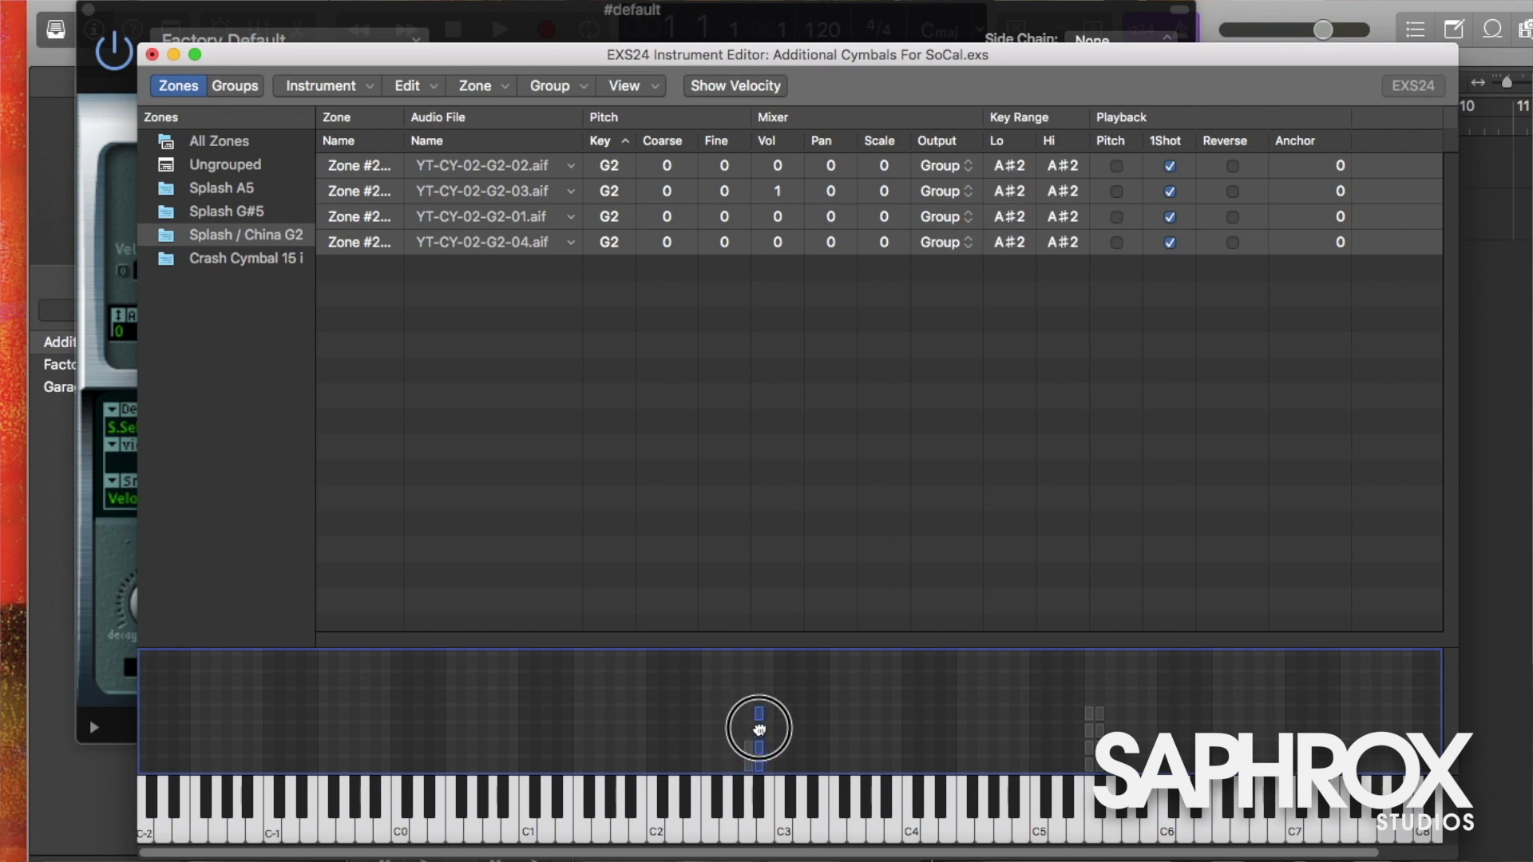
click(747, 747)
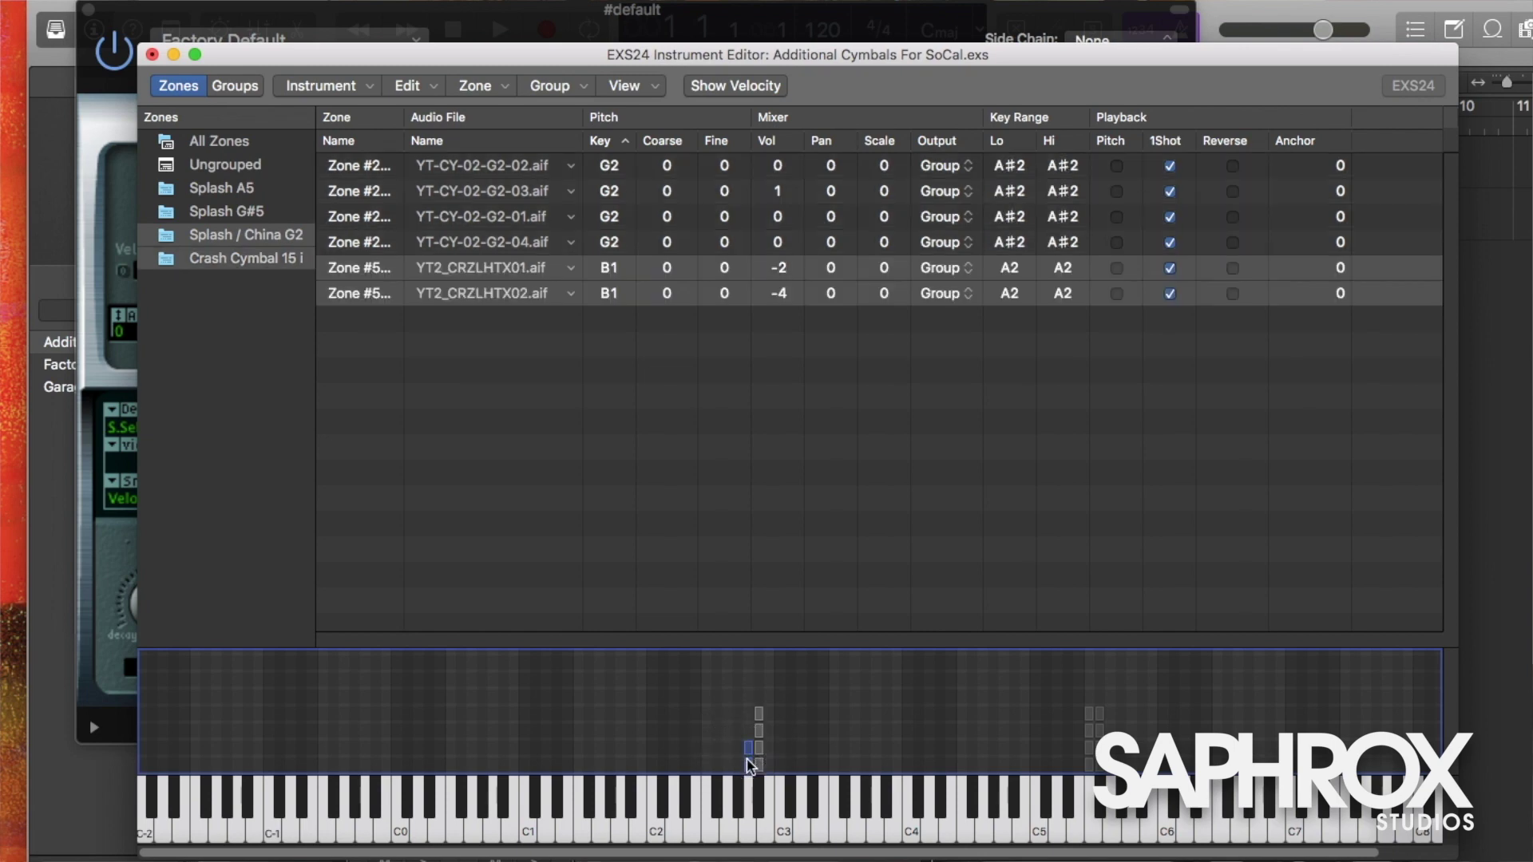
drag(749, 771, 759, 691)
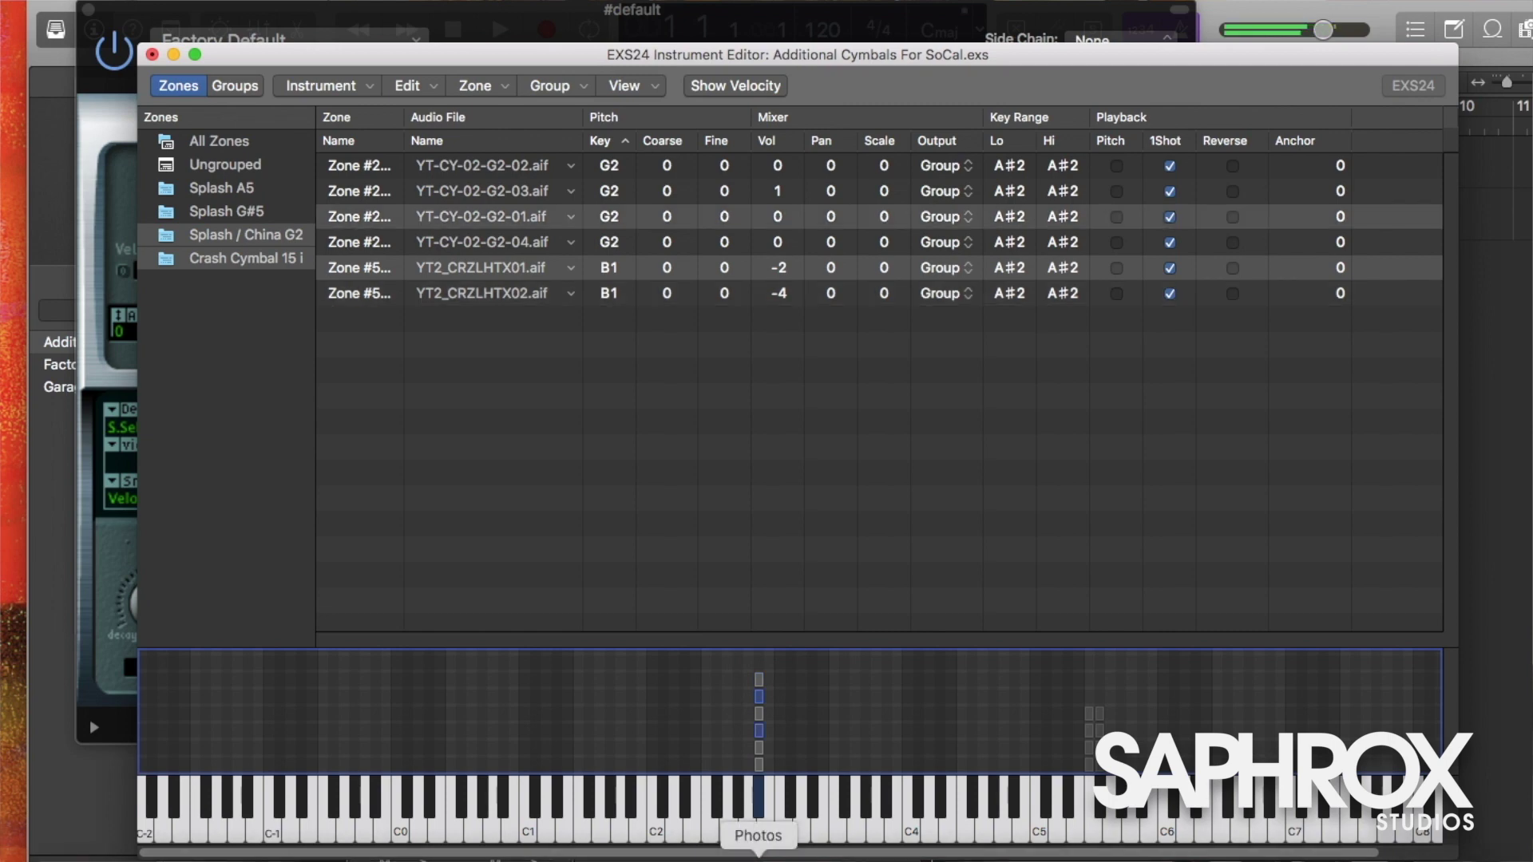
Select the splash zones on the key map and drag them to their new key.
drag(1011, 668, 727, 755)
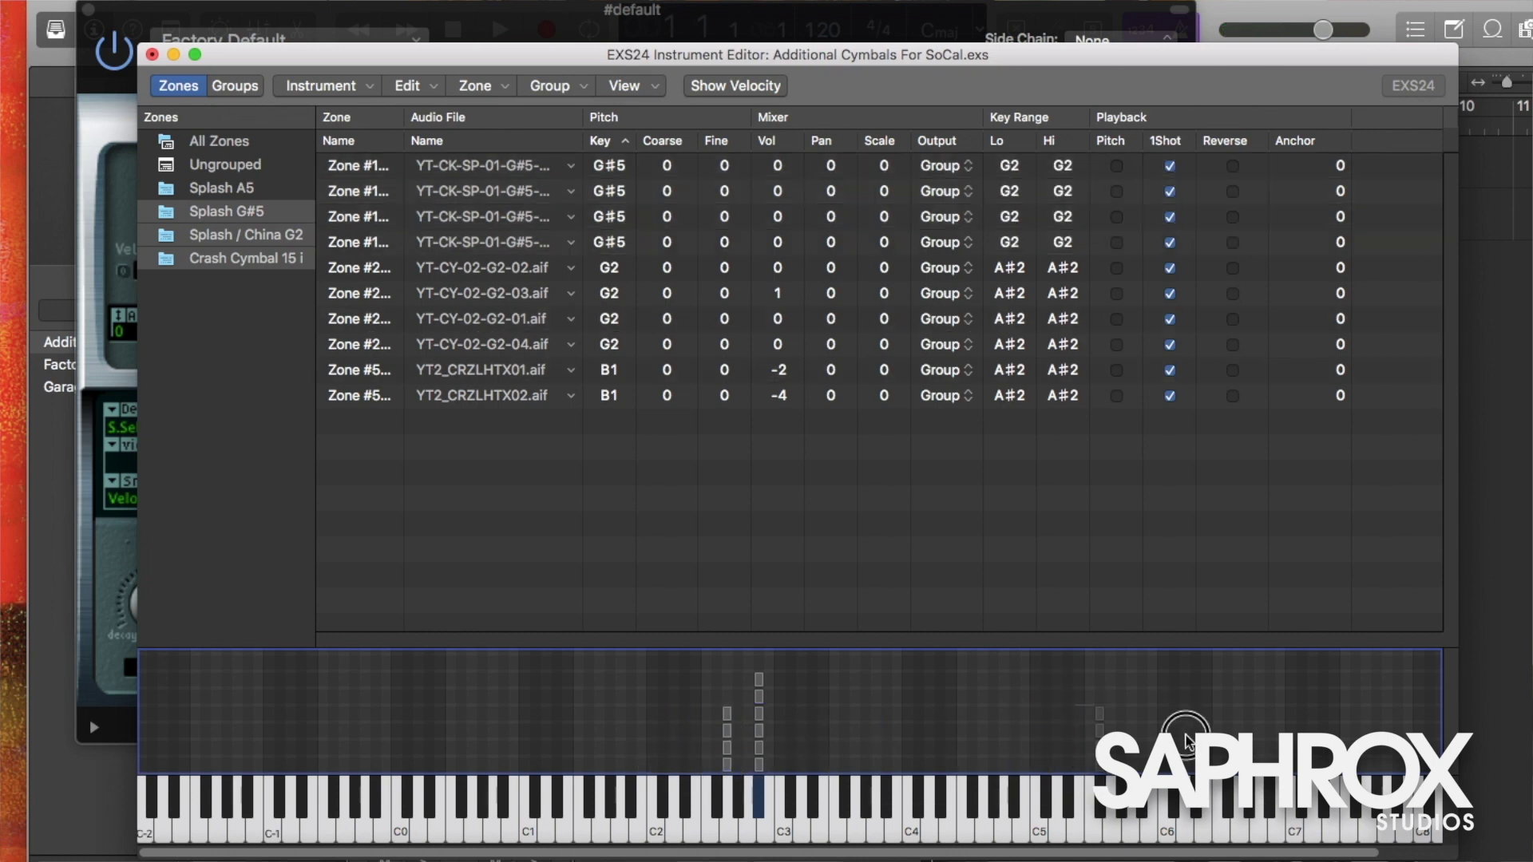
drag(1173, 691, 1079, 751)
drag(1059, 678, 780, 780)
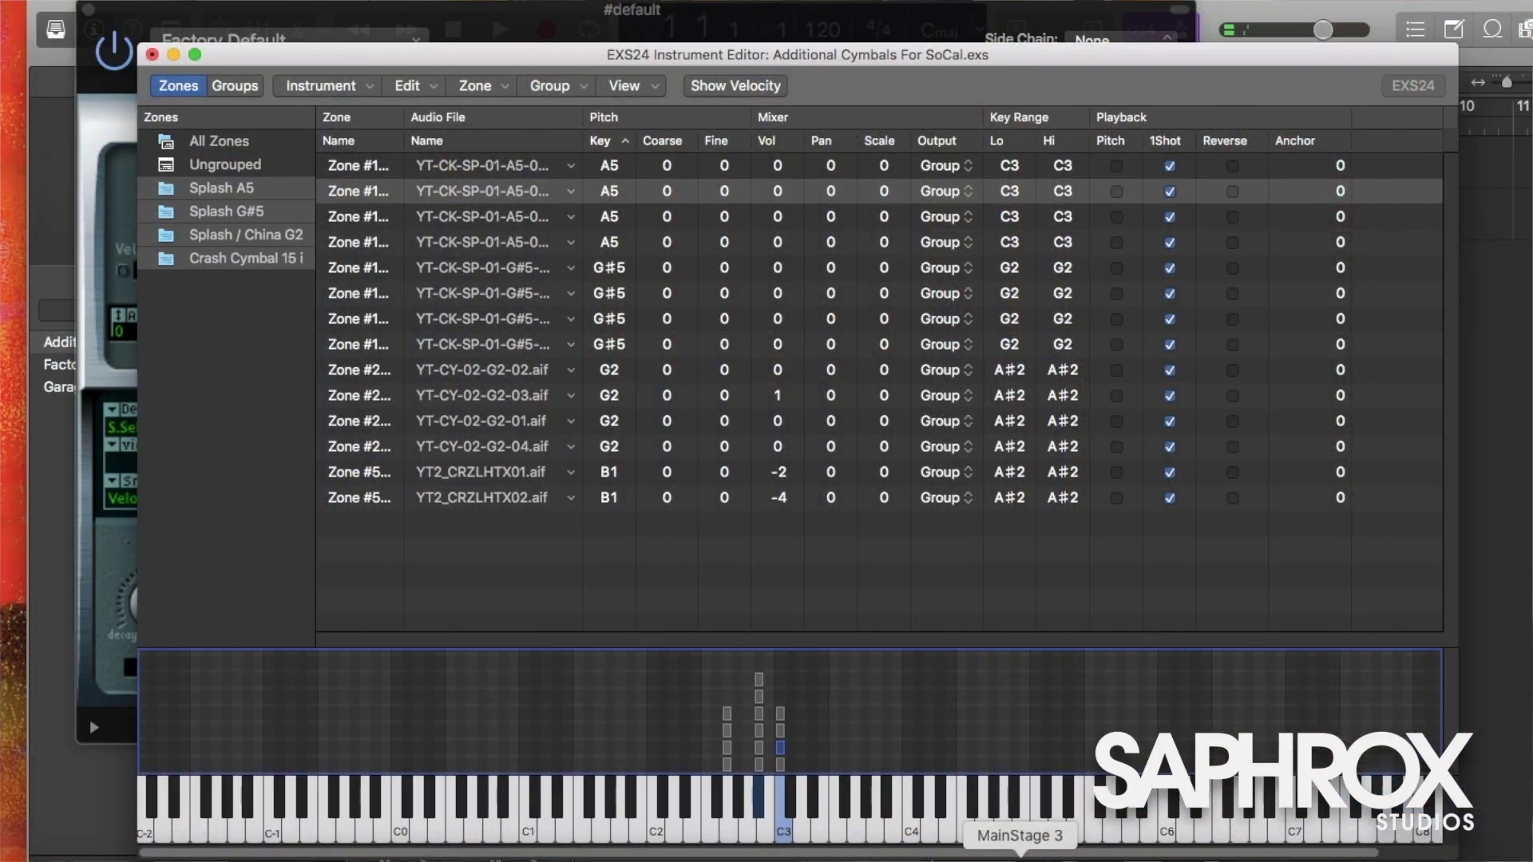
List the Splash / China G2 and Crash Cymbal groups' zones together in the zone list.
click(239, 258)
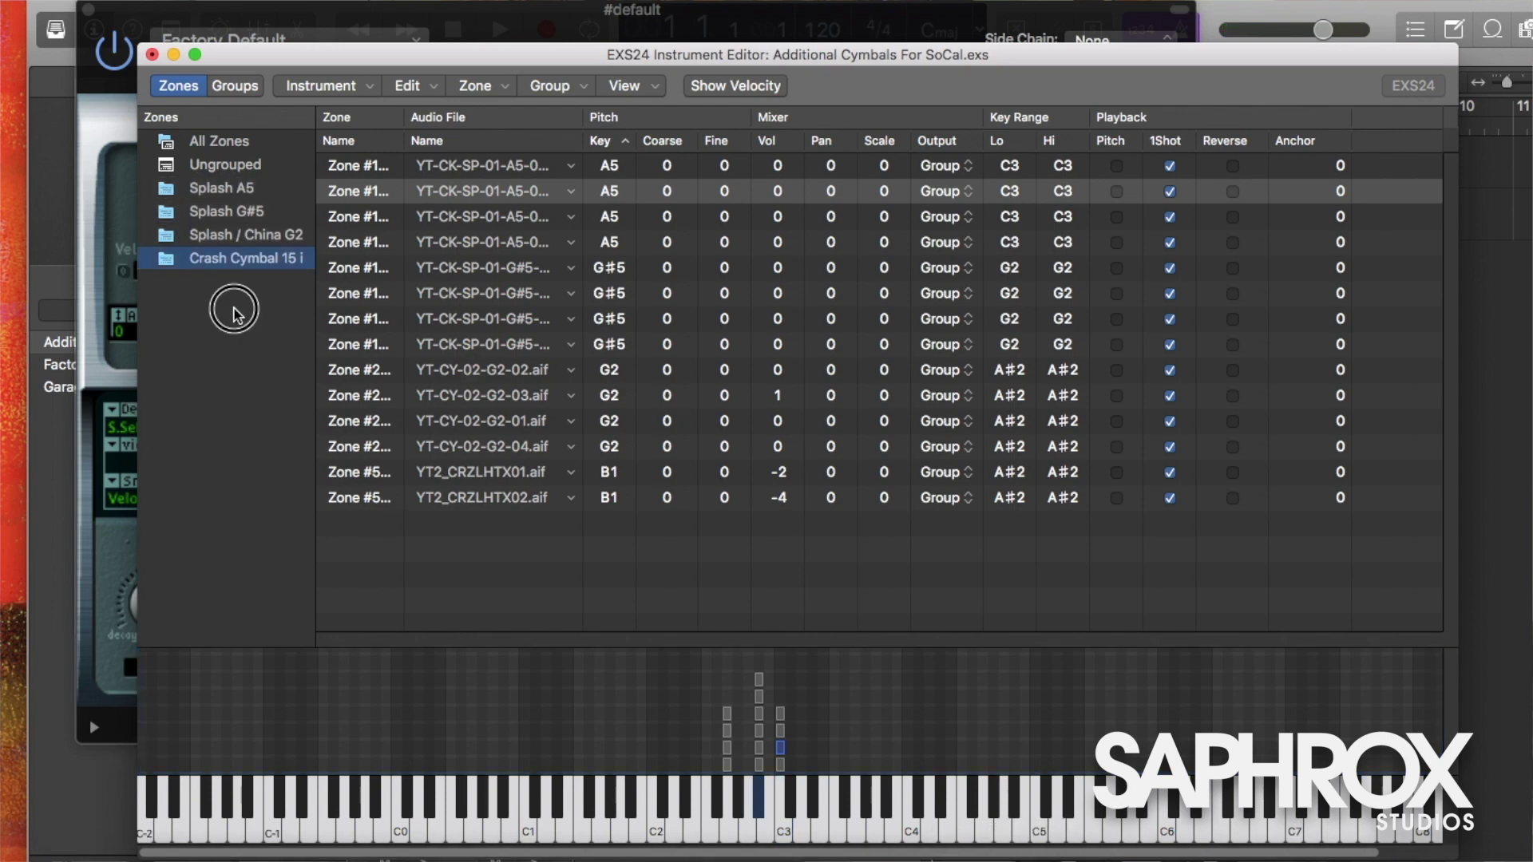
click(223, 187)
click(232, 234)
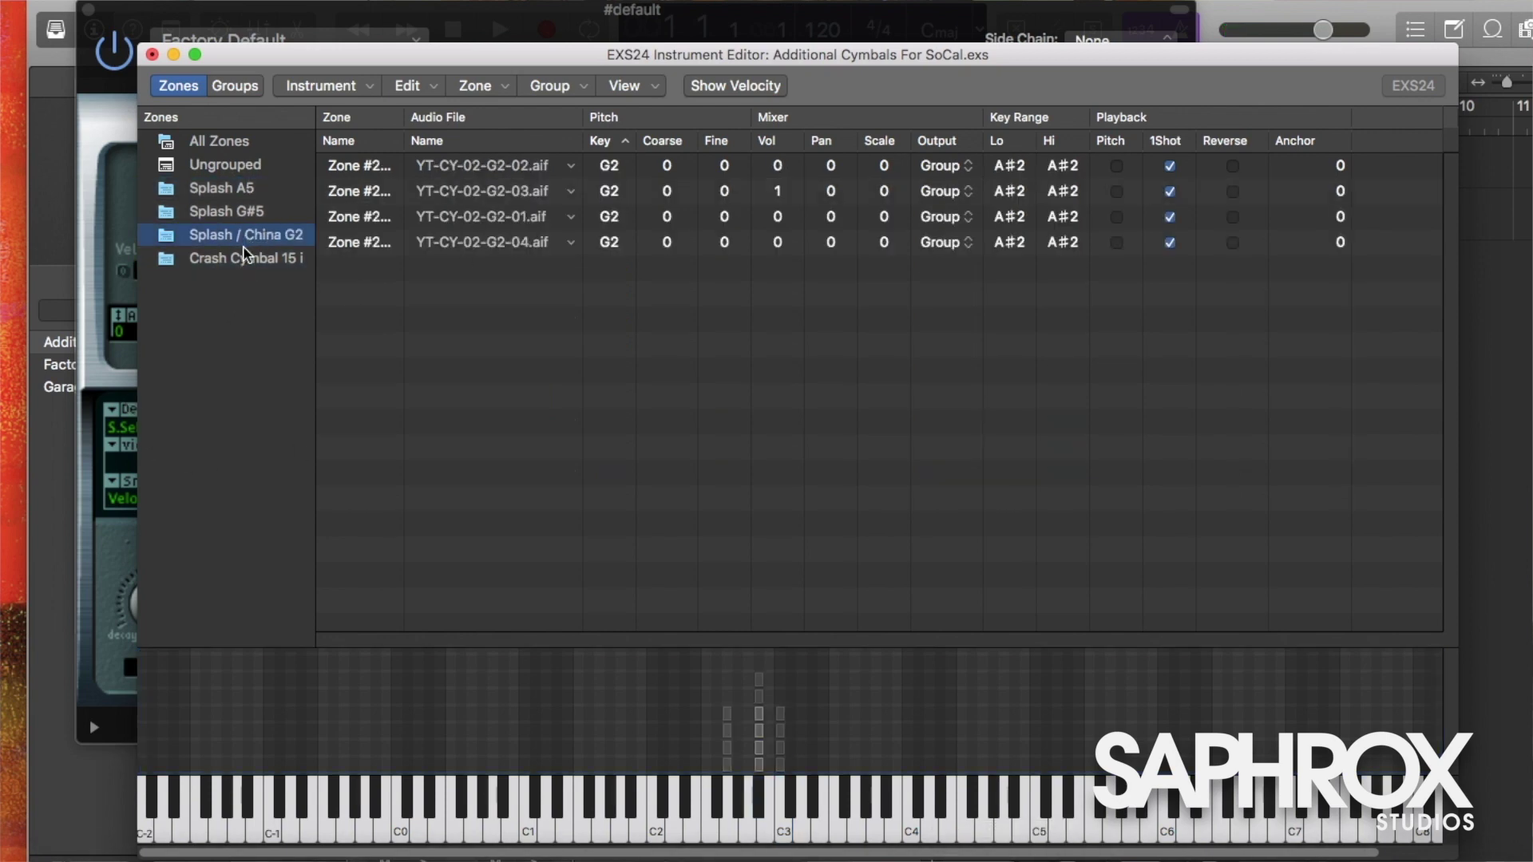
shift+click(245, 262)
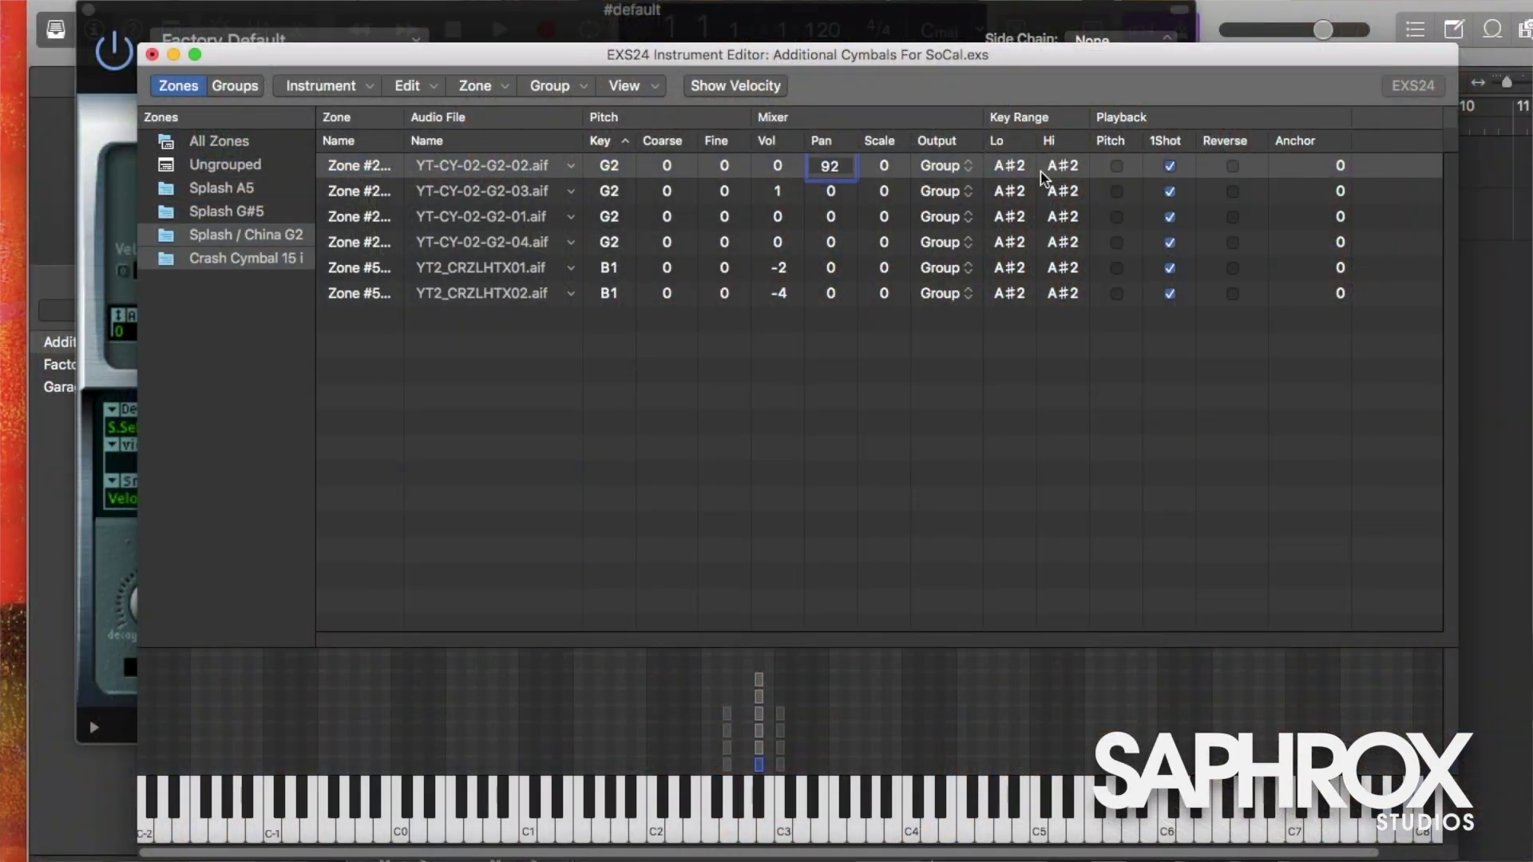
Set the Pan value of all six china and crash zones to 92.
click(788, 379)
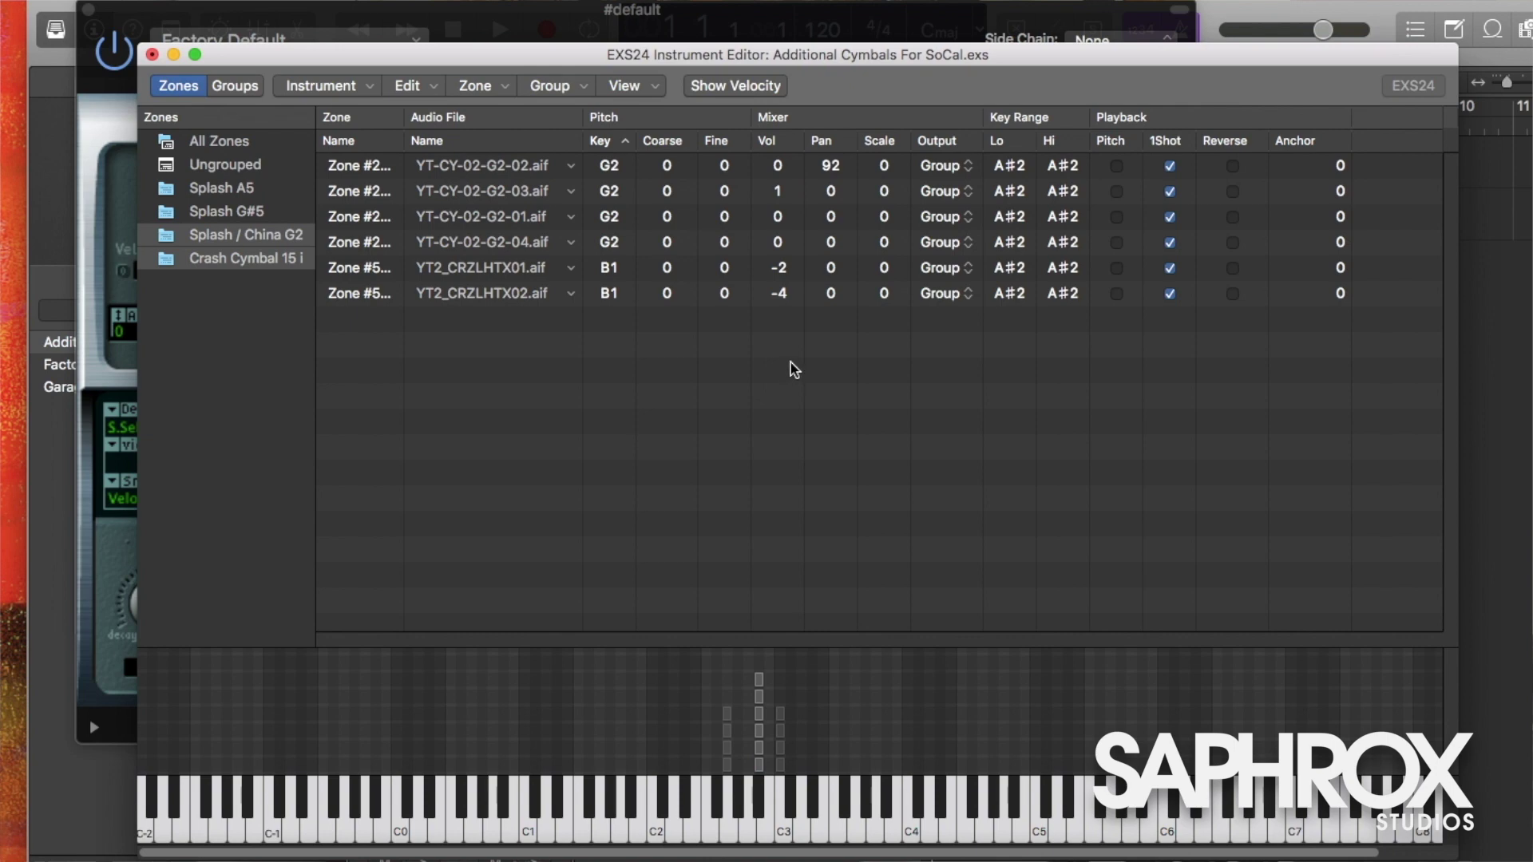
double_click(829, 170)
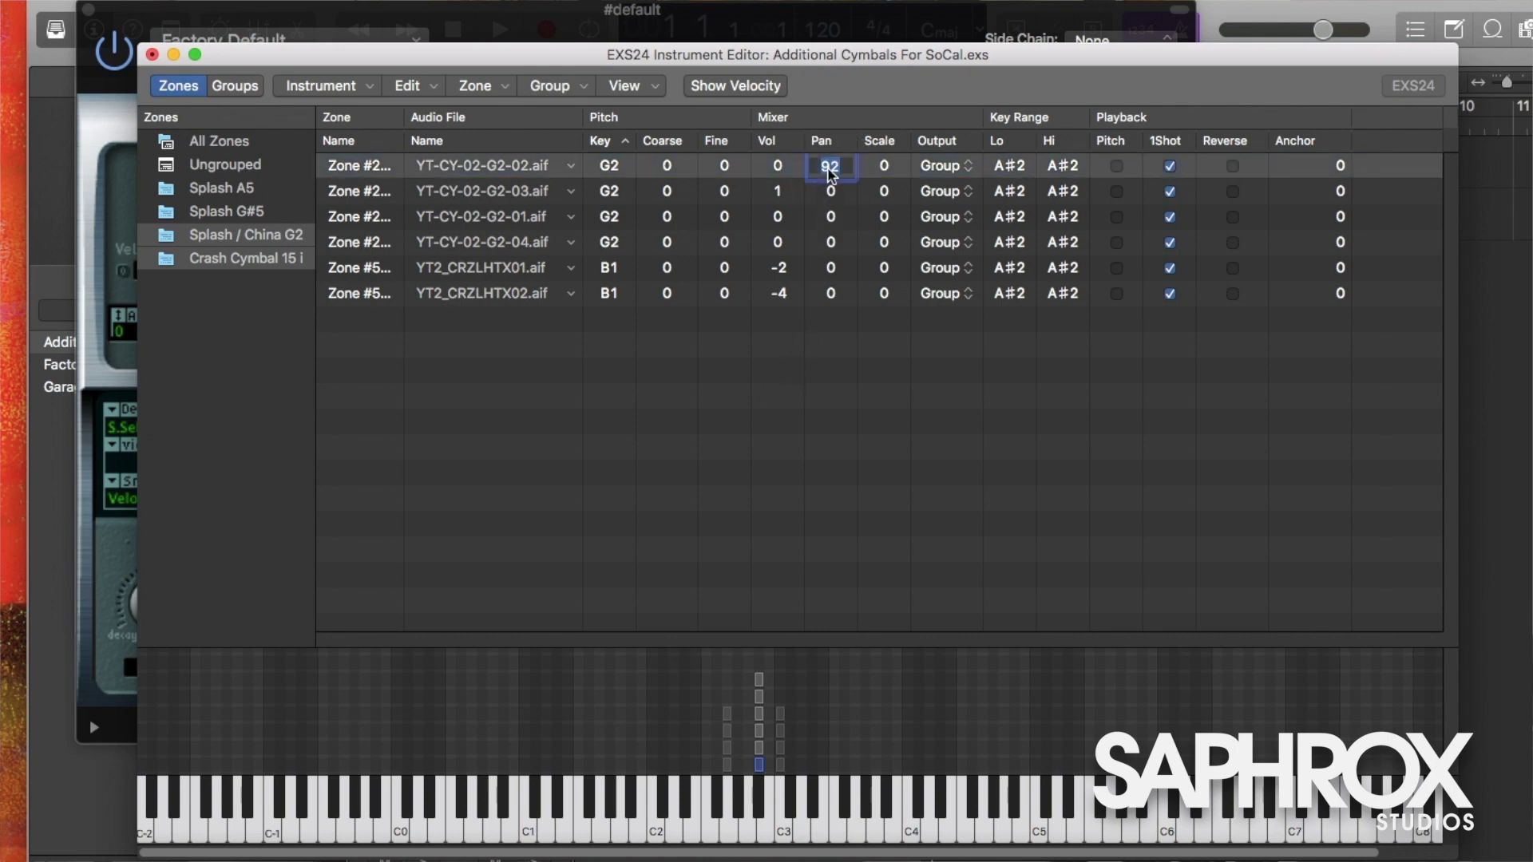
double_click(830, 190)
text(92)
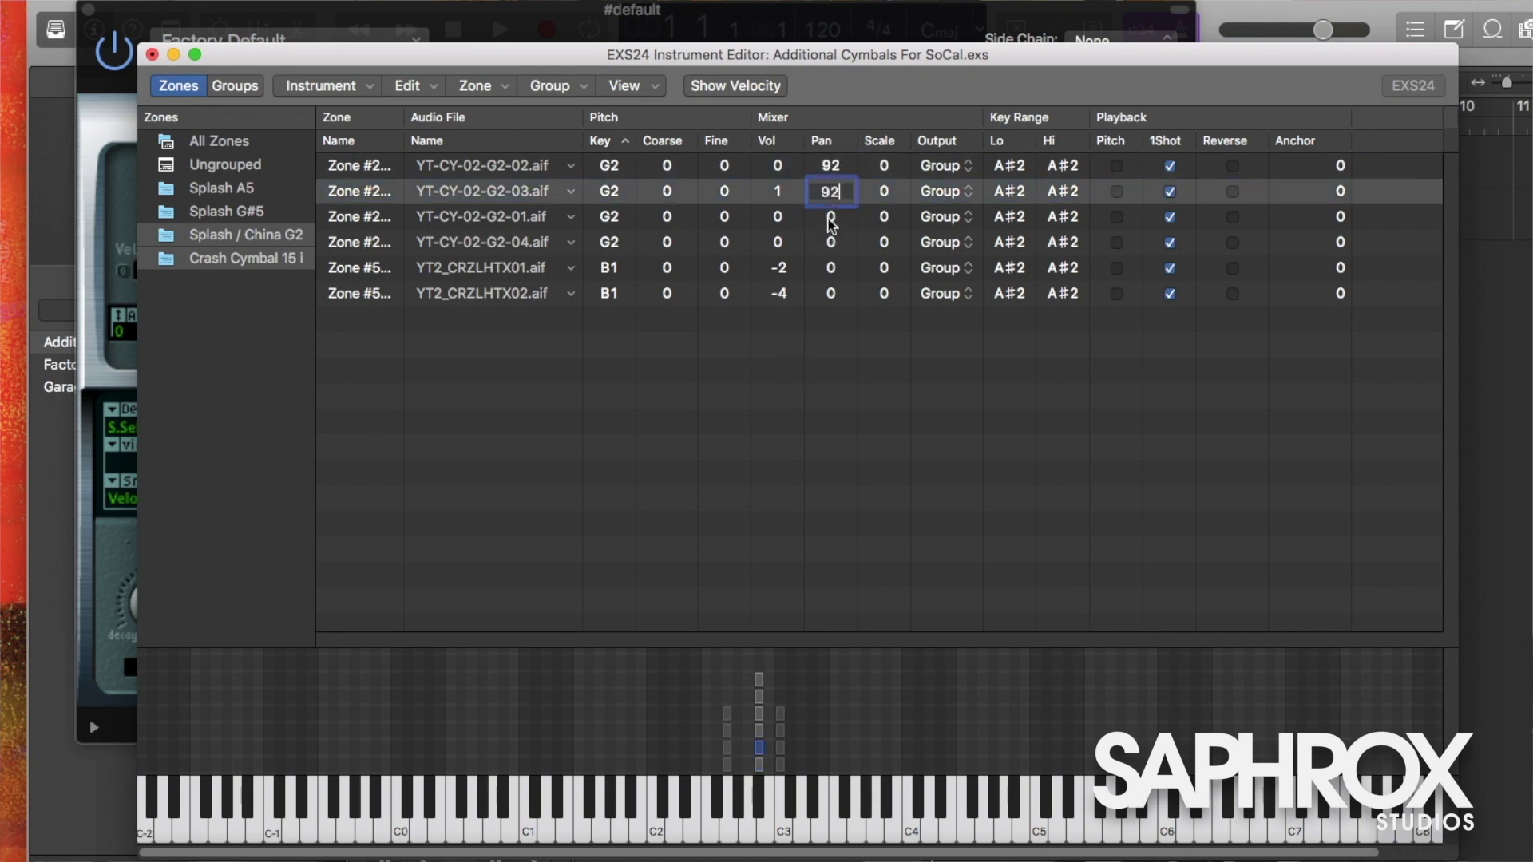
double_click(830, 216)
text(92)
double_click(830, 242)
text(92)
double_click(830, 267)
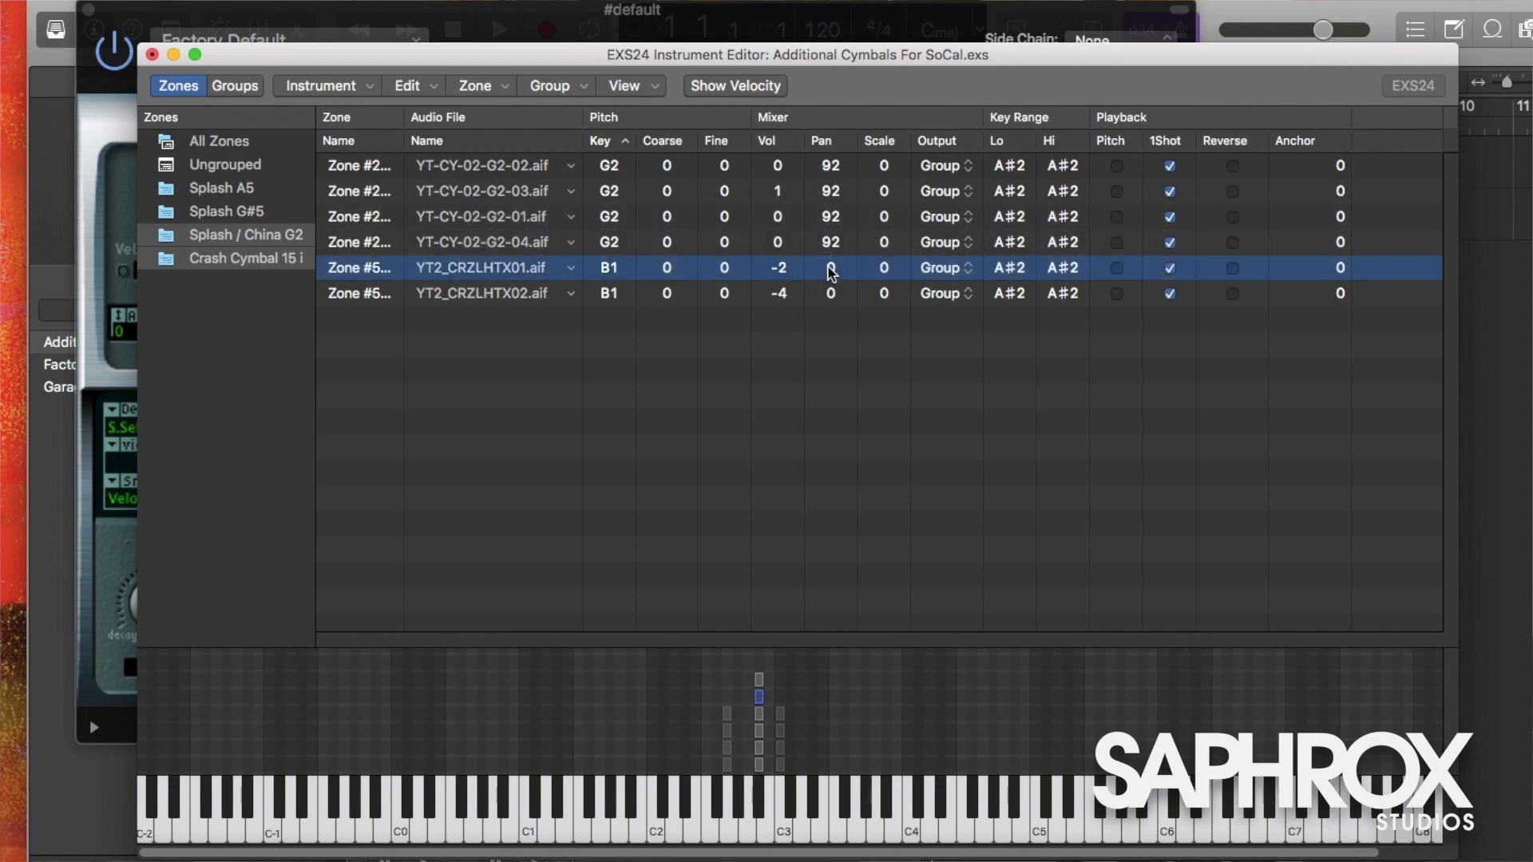
text(92)
click(833, 293)
double_click(832, 293)
text(92)
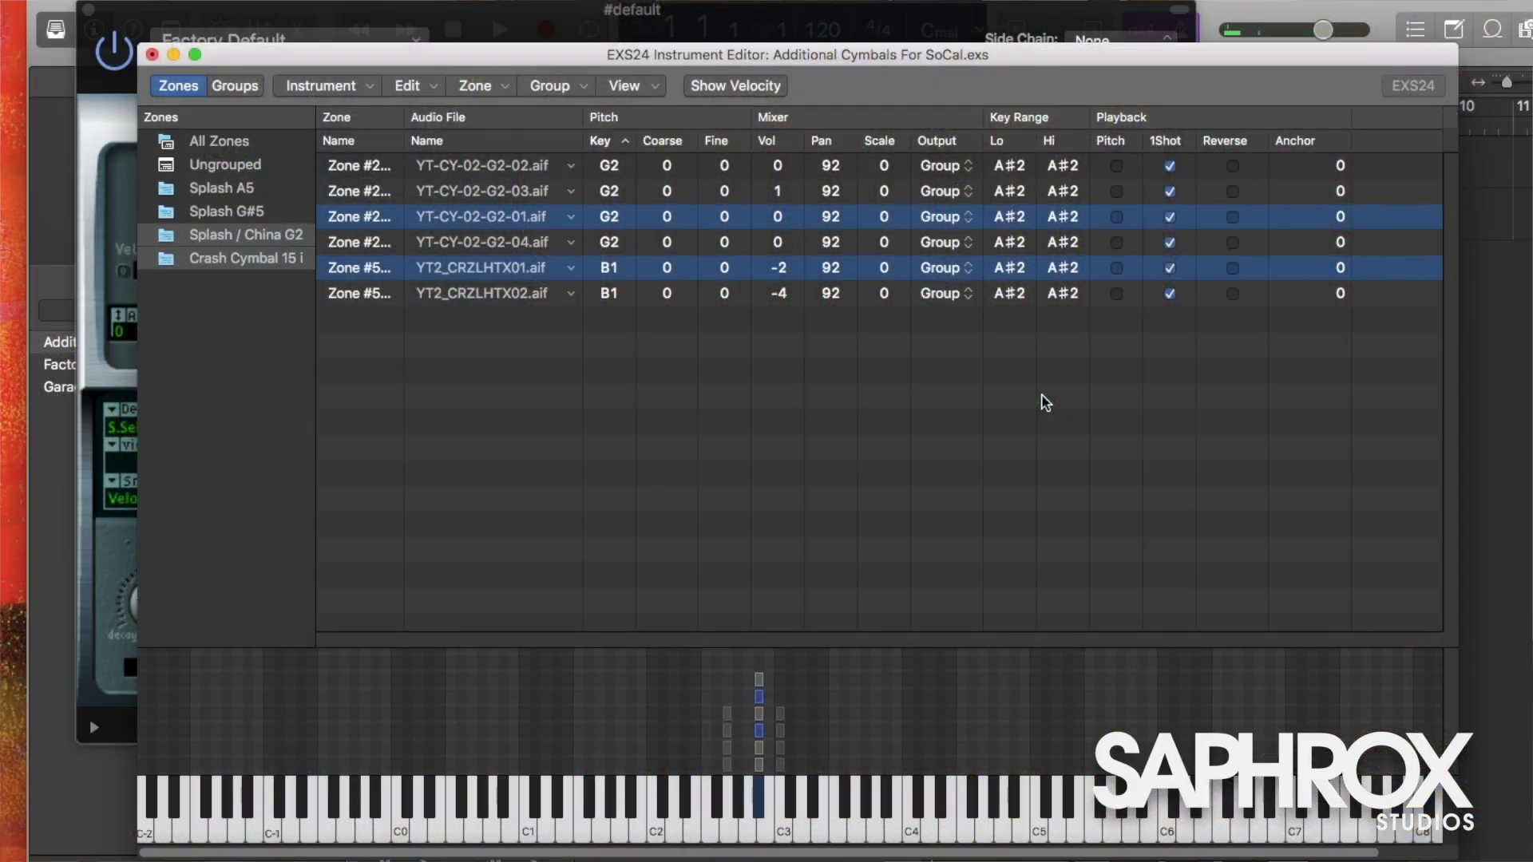
Save the edited cymbal instrument and rename the EXS24 track to 'Additional Cymbals EXS24'.
click(320, 86)
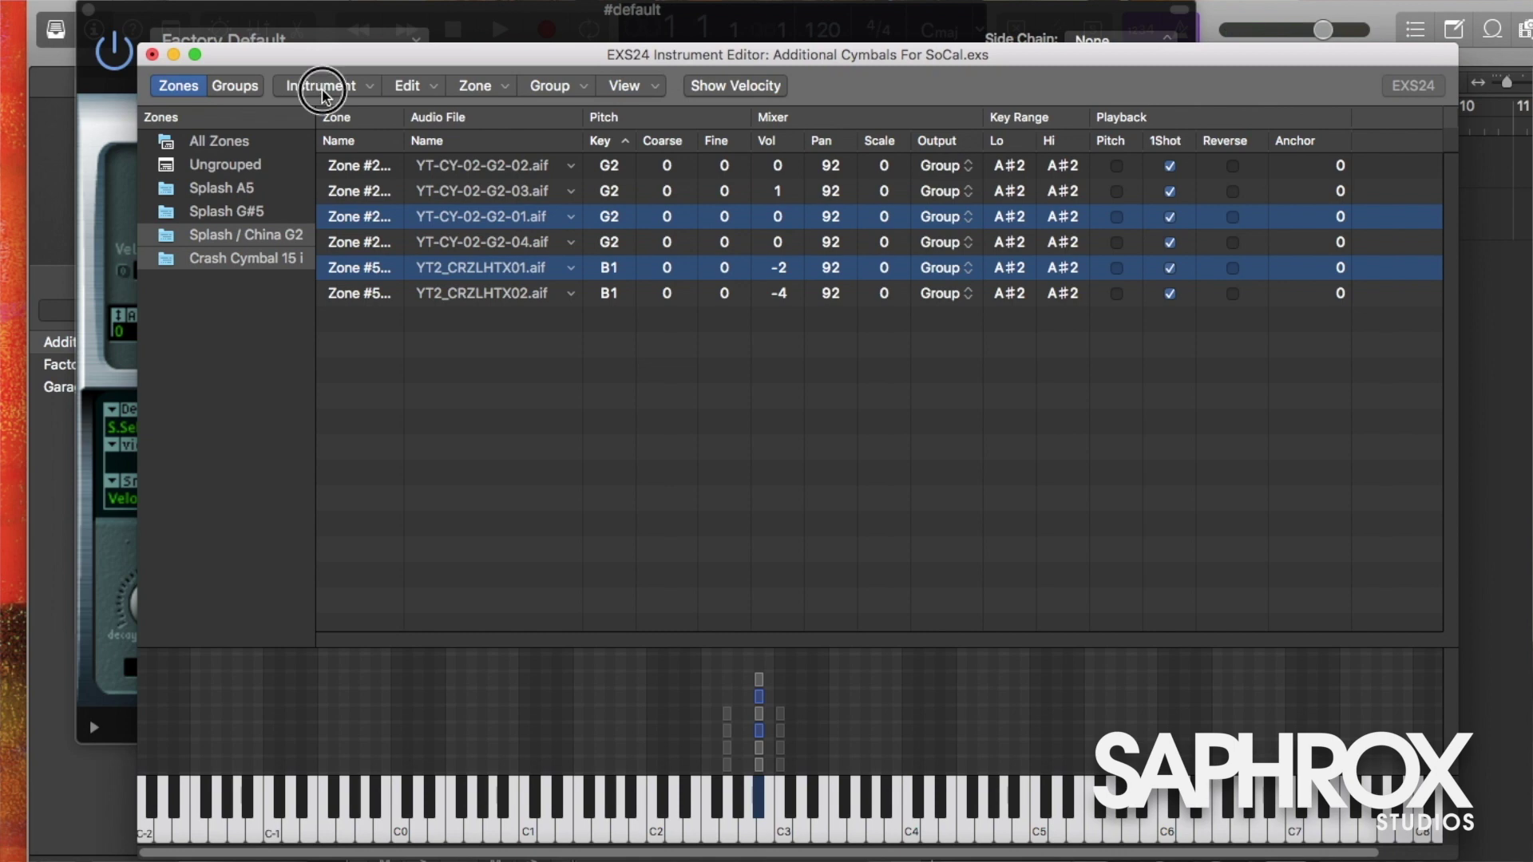
click(319, 158)
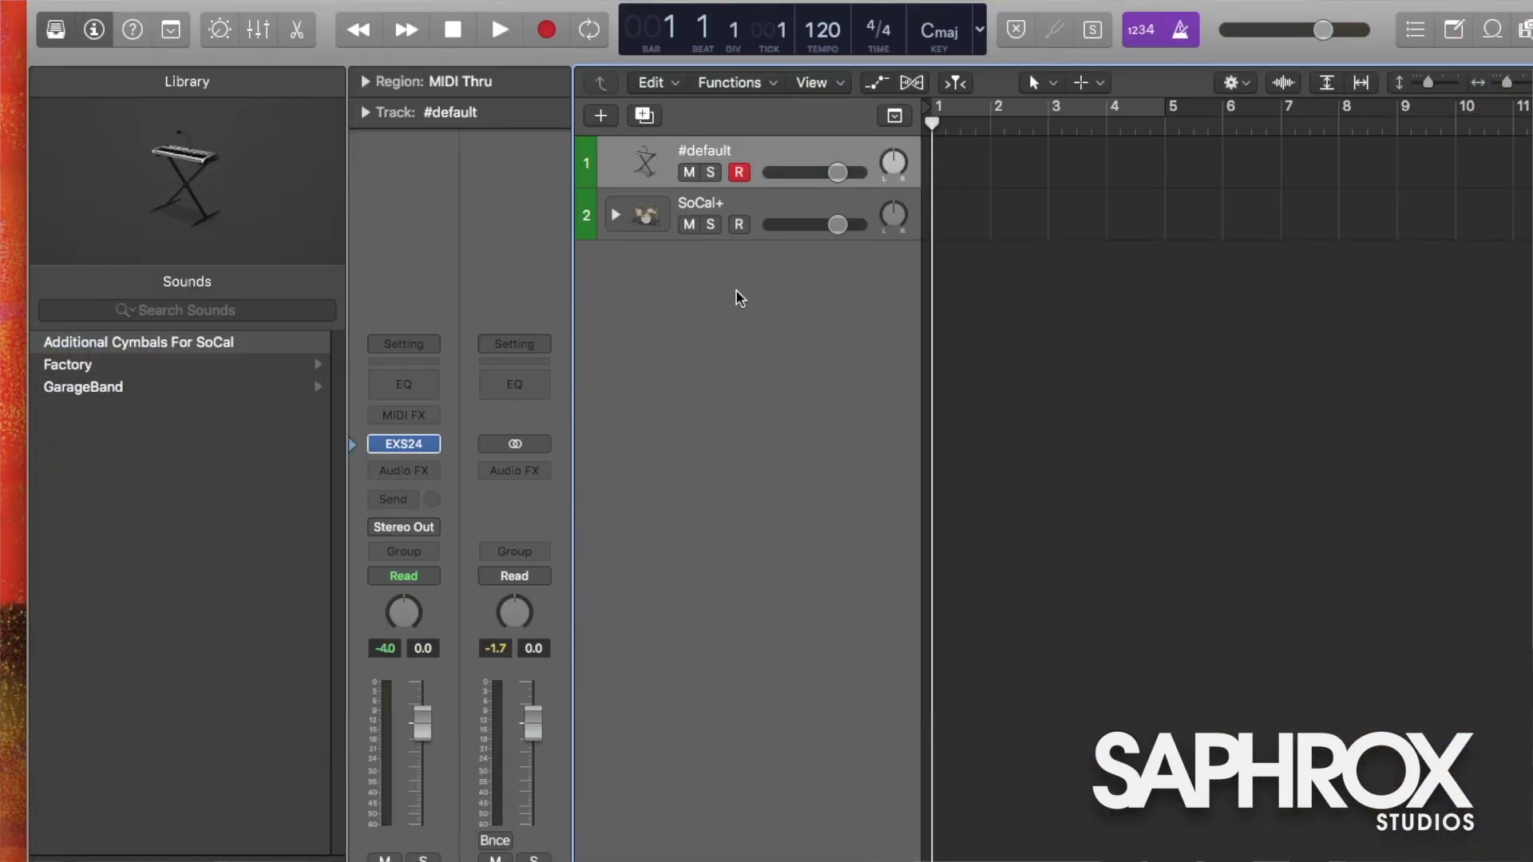
double_click(705, 144)
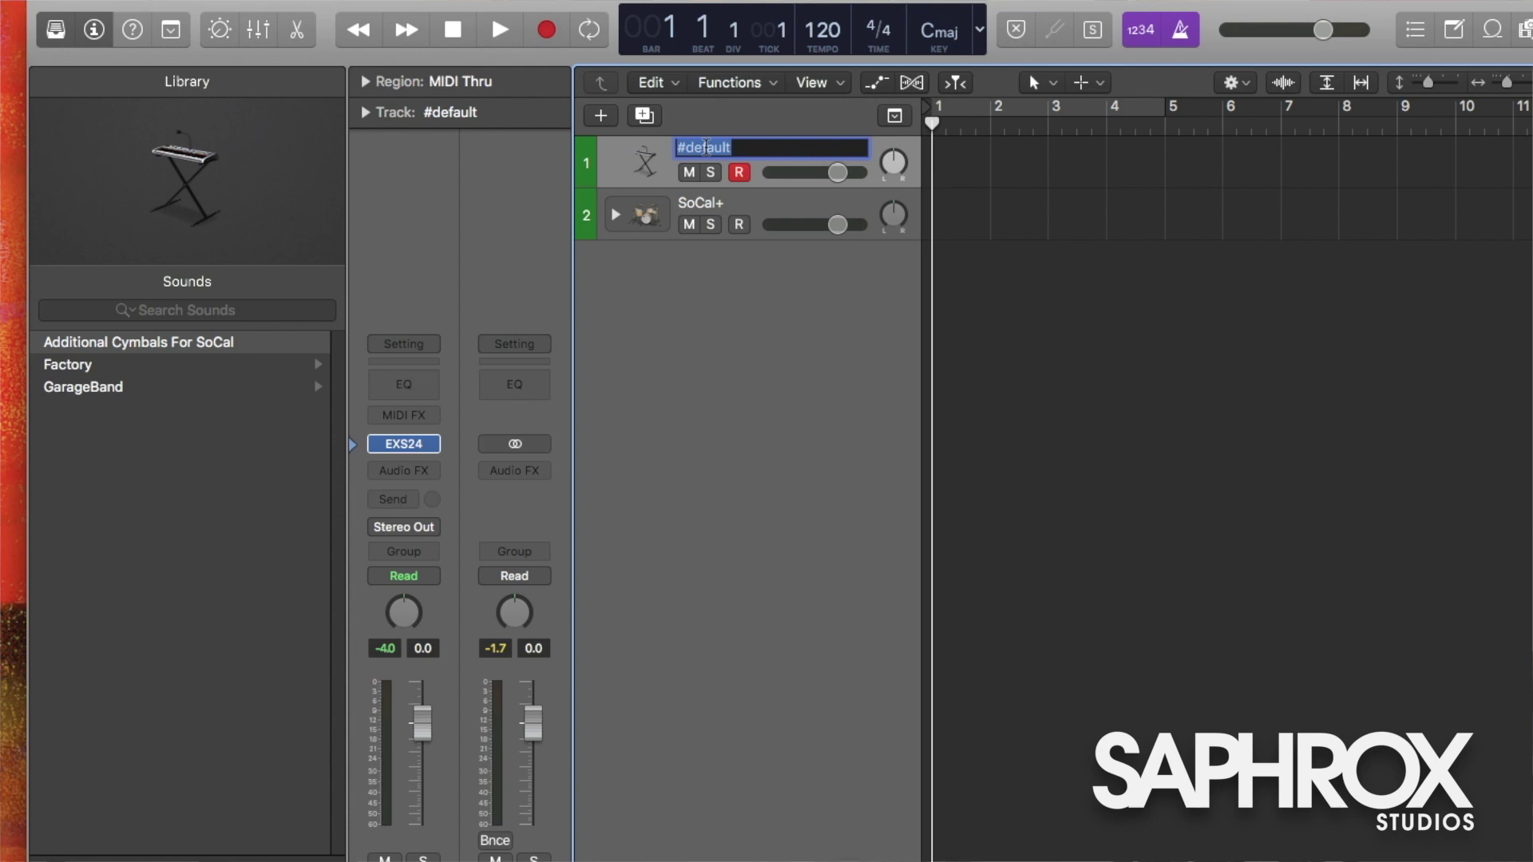
text(Additional Cymbals EXS24)
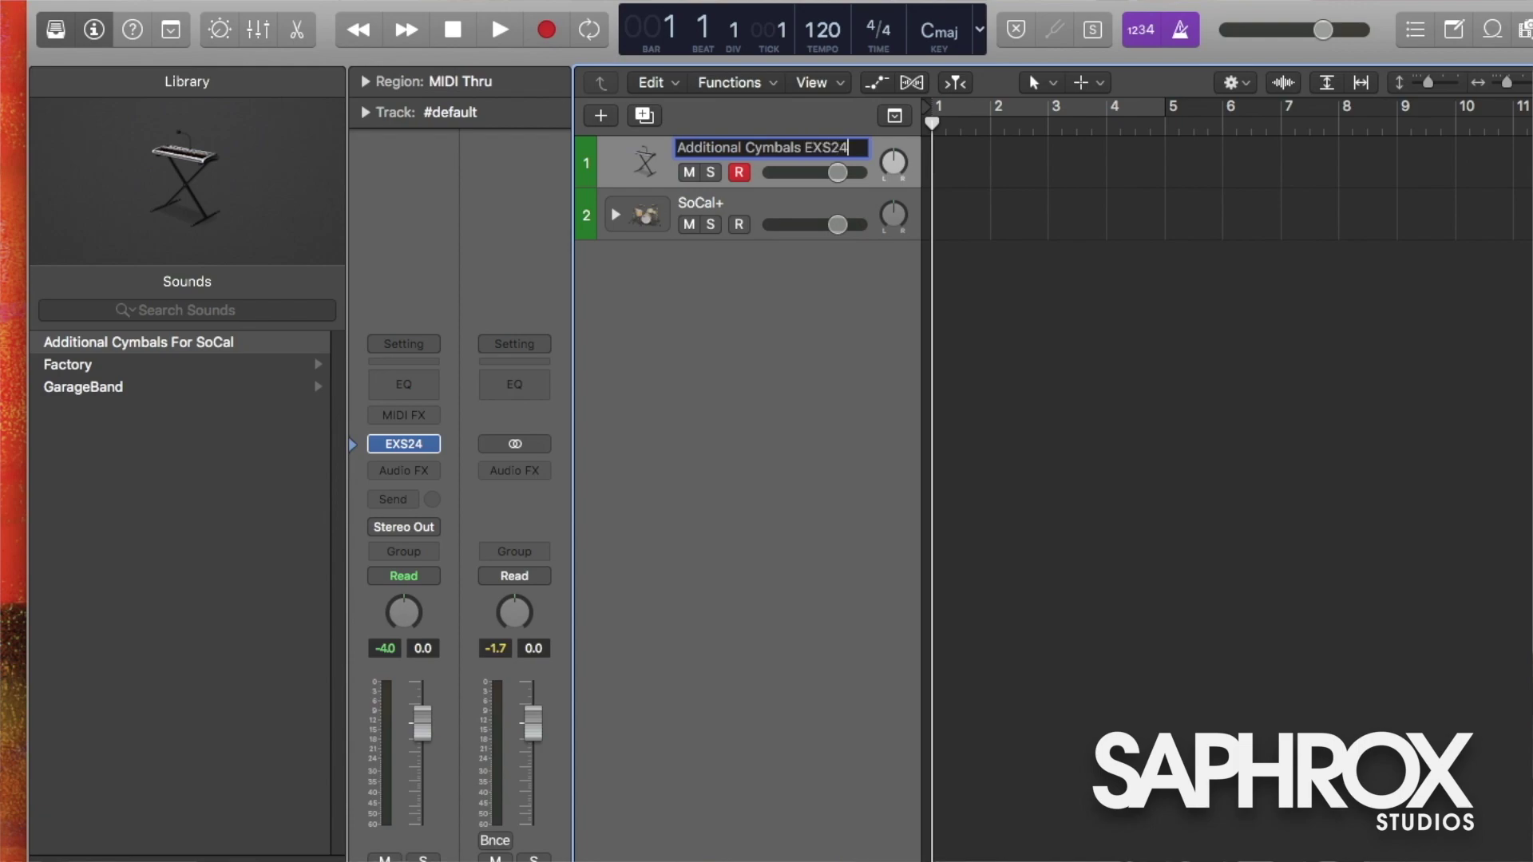
key(Return)
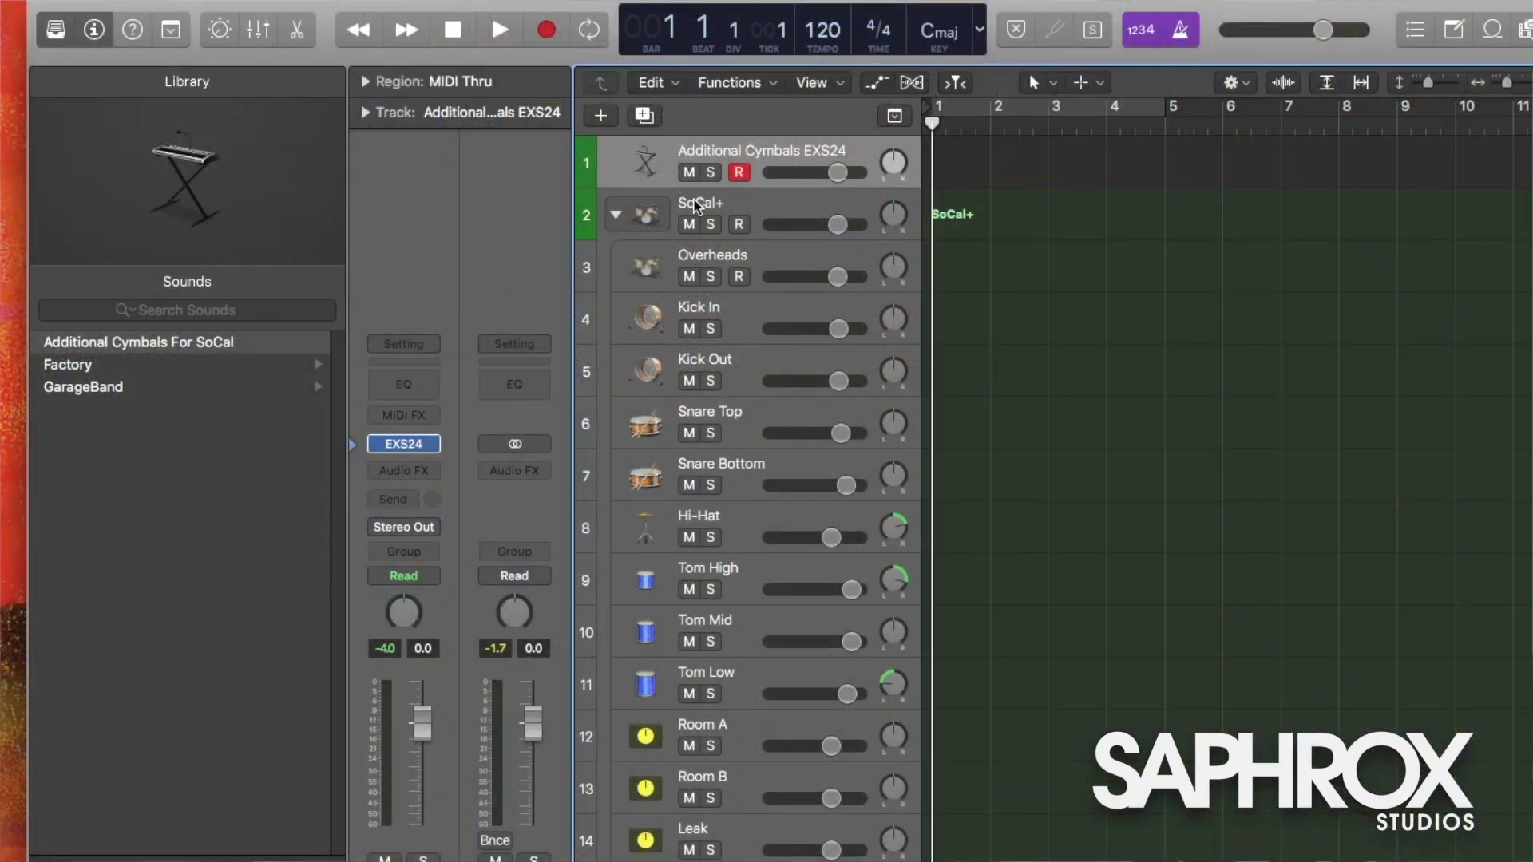
Drag the Additional Cymbals EXS24 track into the SoCal+ summing stack and collapse the stack.
click(691, 214)
drag(729, 160, 741, 216)
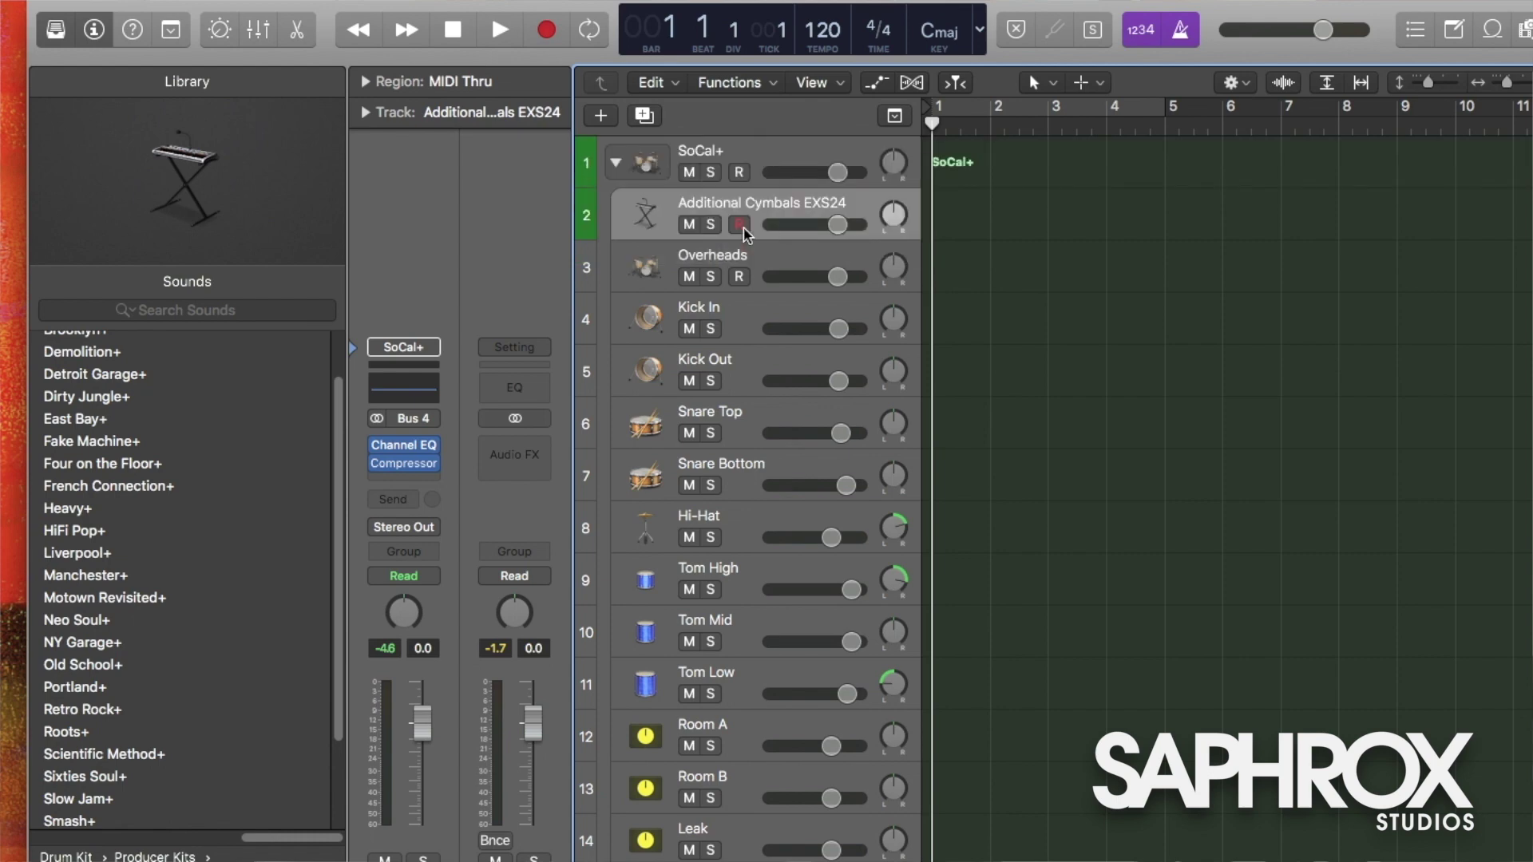
click(776, 149)
click(616, 163)
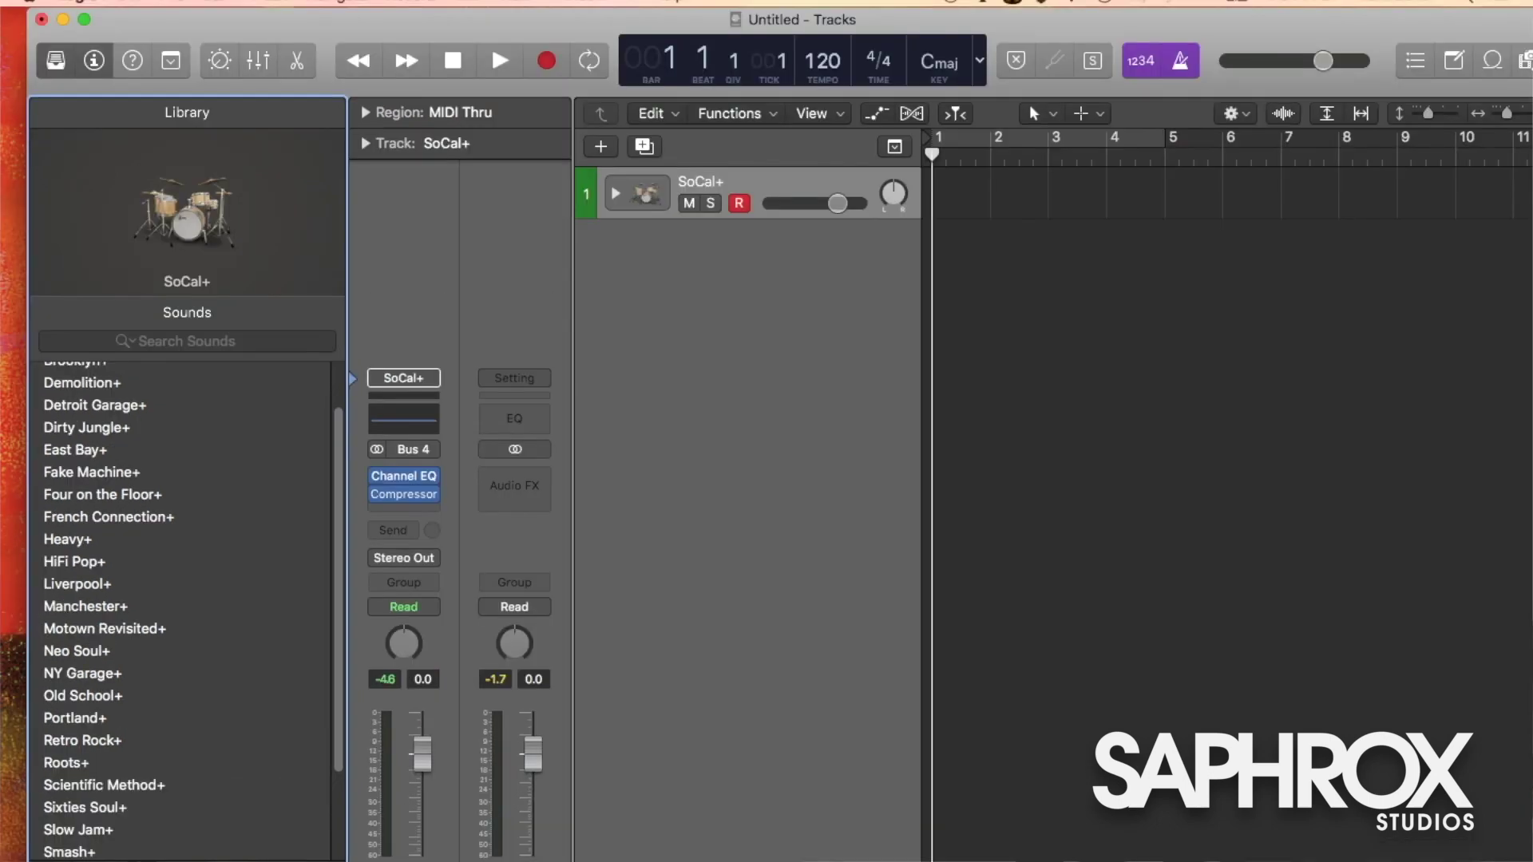
Save the SoCal+ stack from the Library as patch 'SoCal+ With Additional Cymbals'.
click(312, 837)
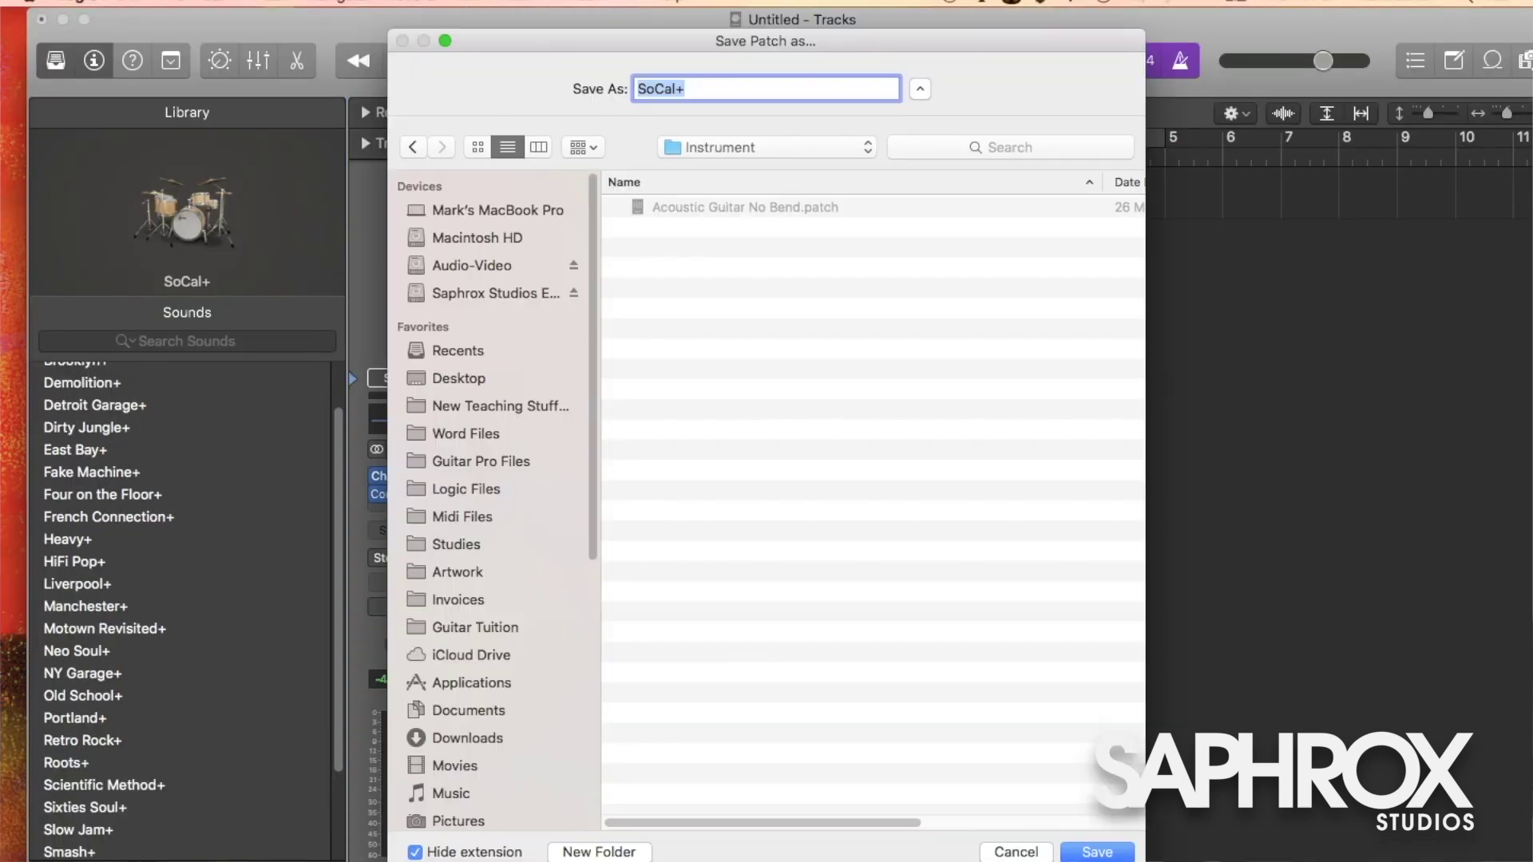
click(717, 85)
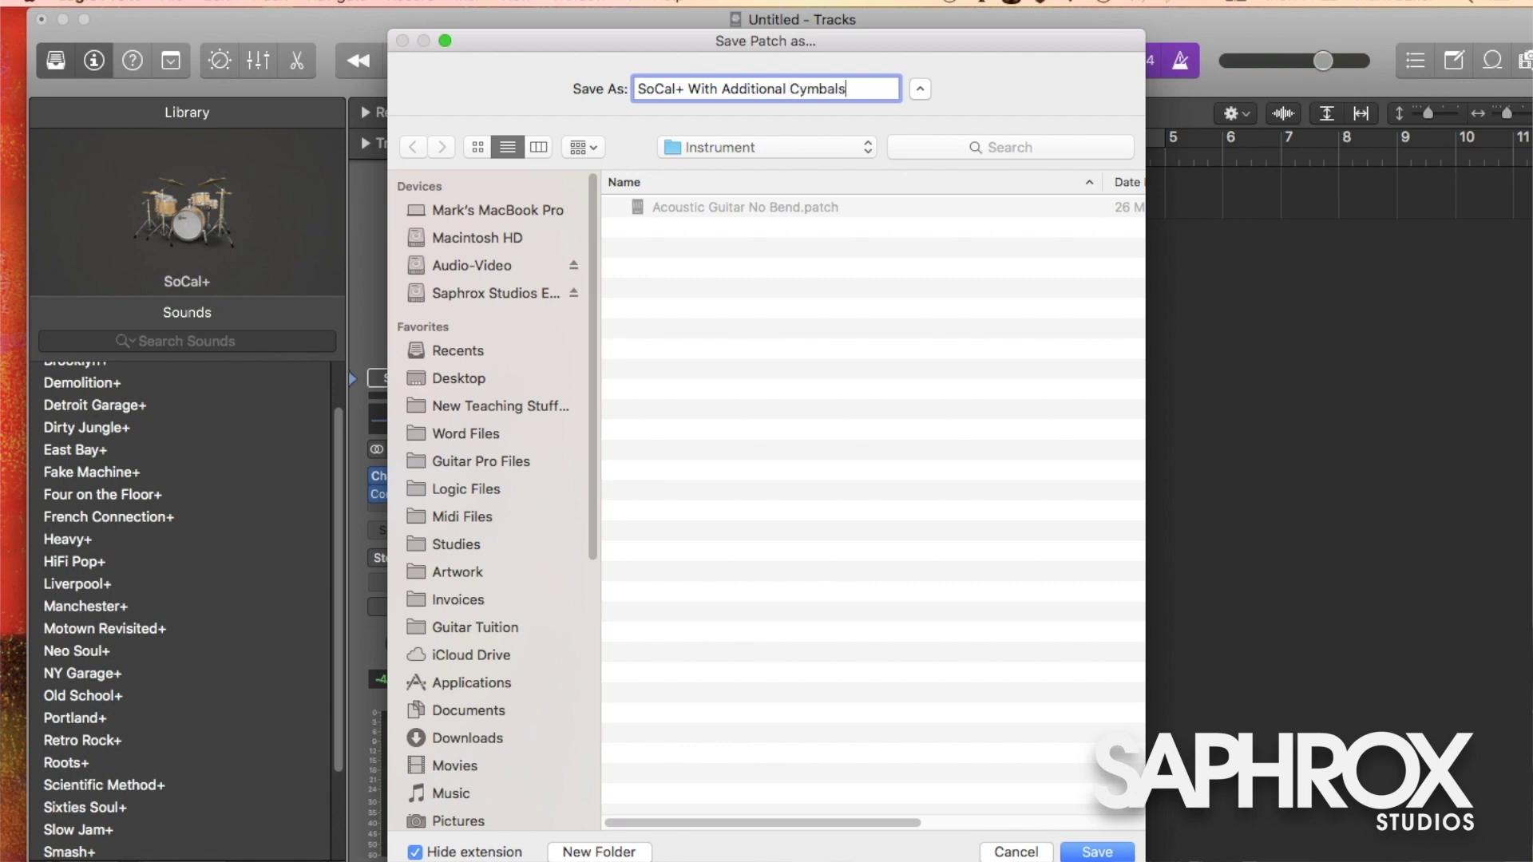
key(Return)
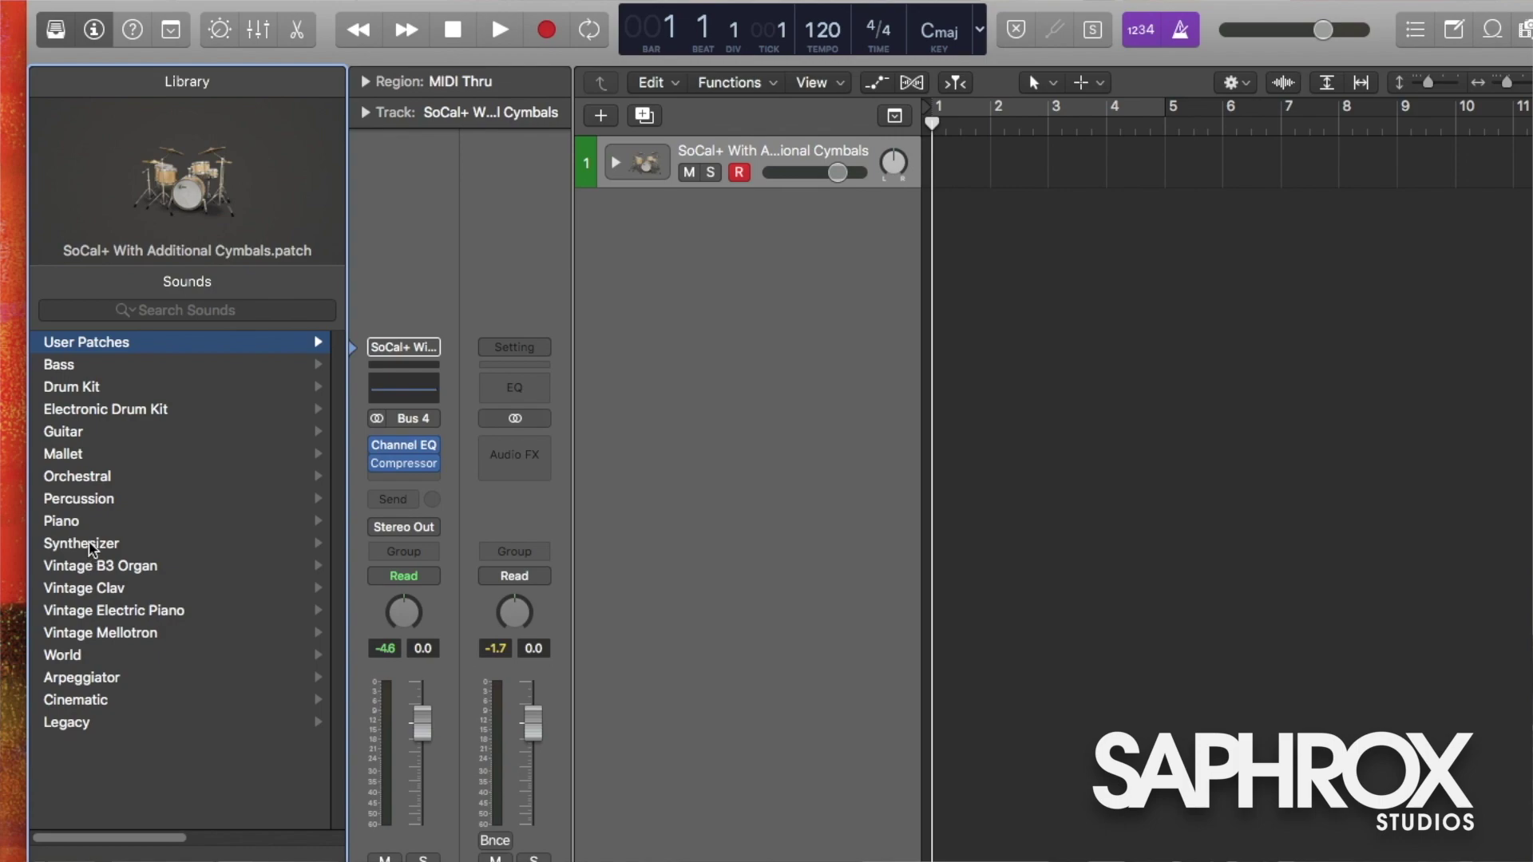
Load Boesendorfer Grand Piano, then reload 'SoCal+ With Additional Cymbals' from User Patches.
click(54, 522)
click(120, 348)
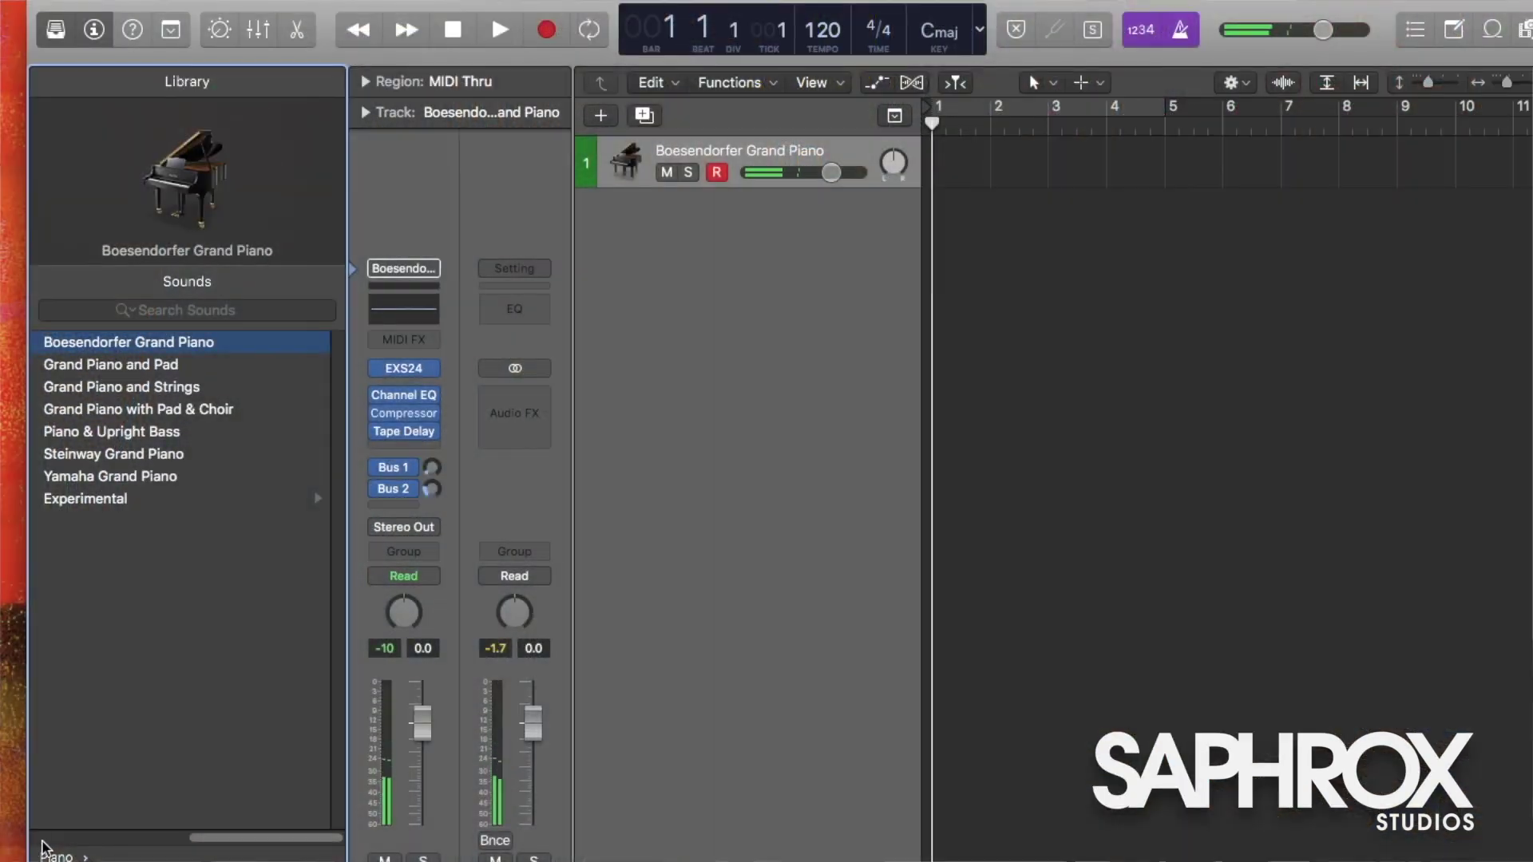
click(45, 854)
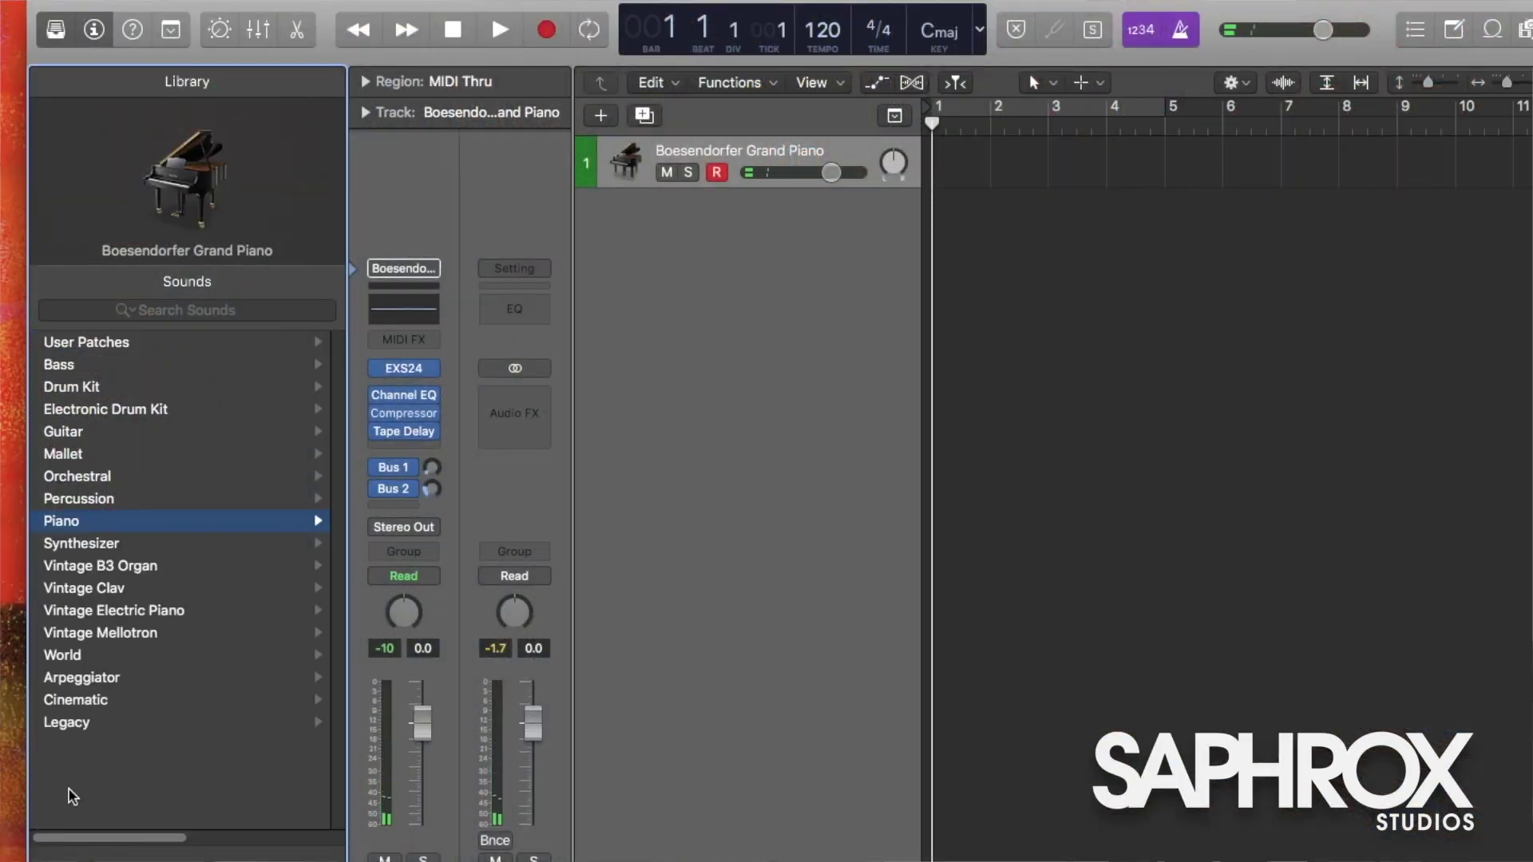
click(165, 342)
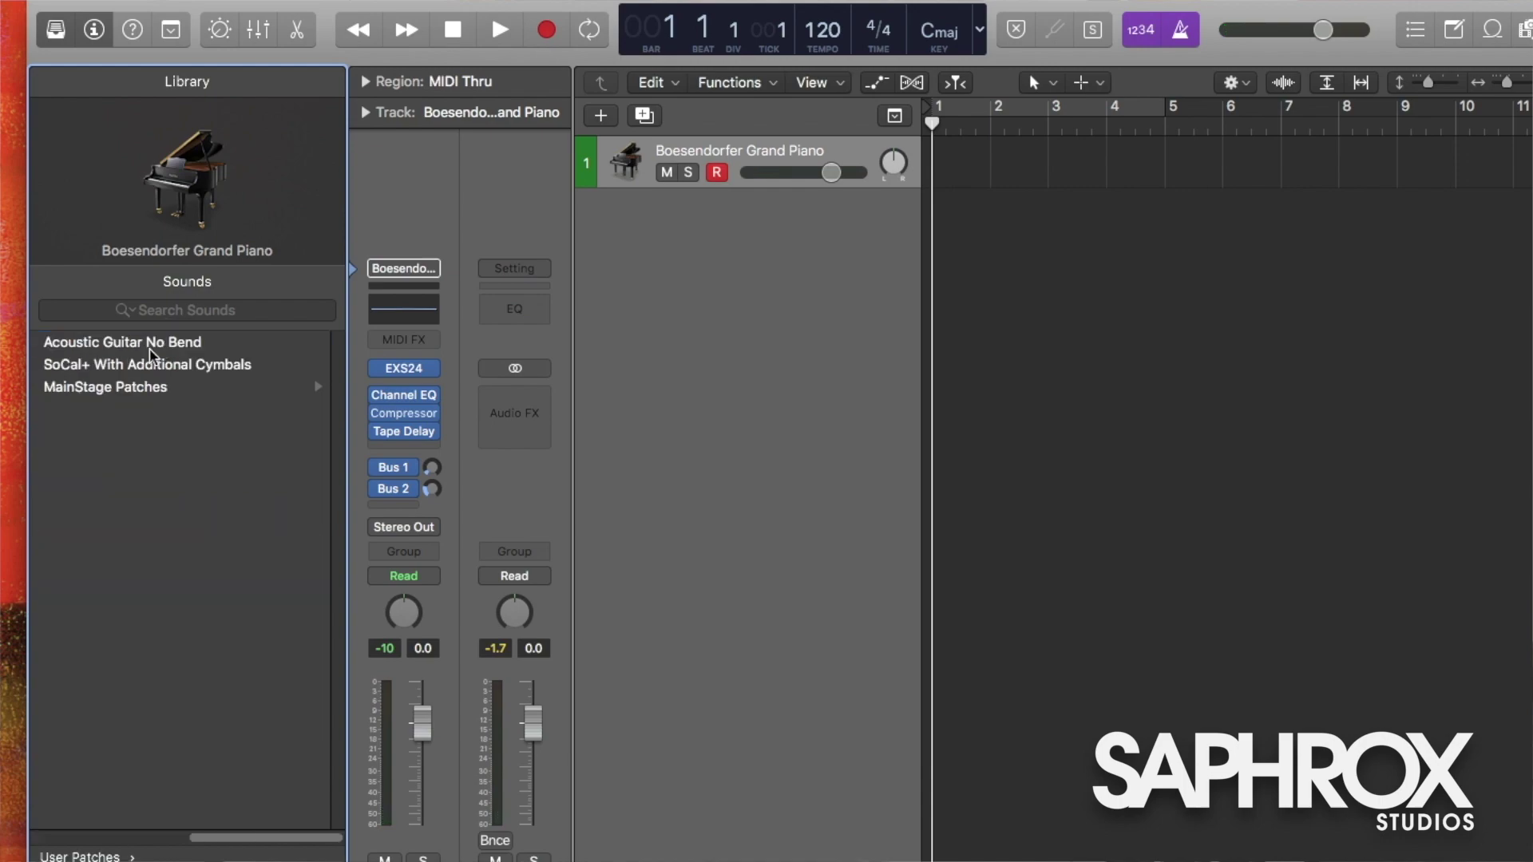
click(145, 366)
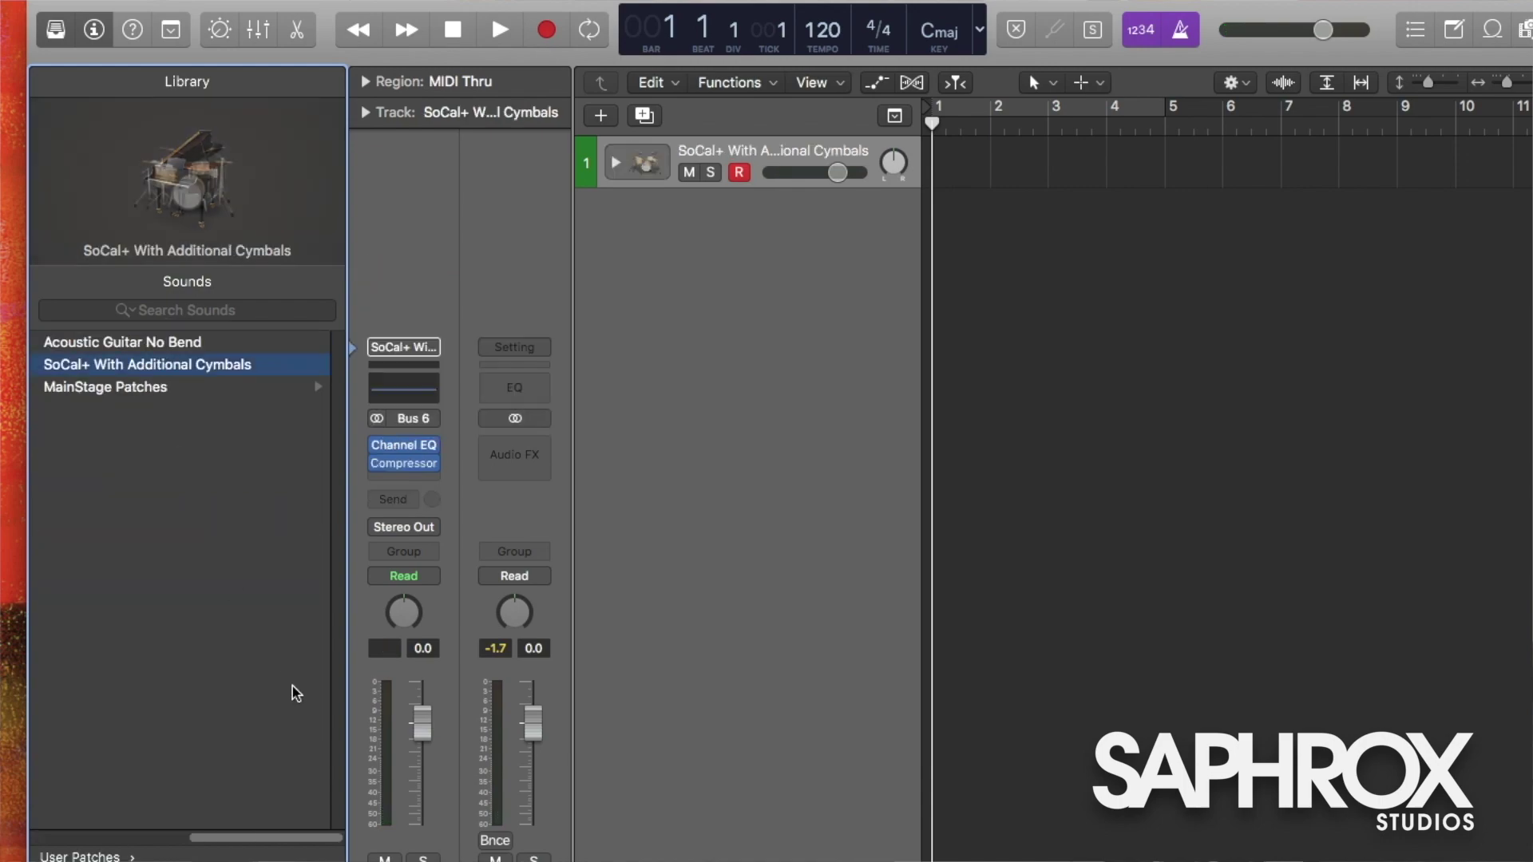